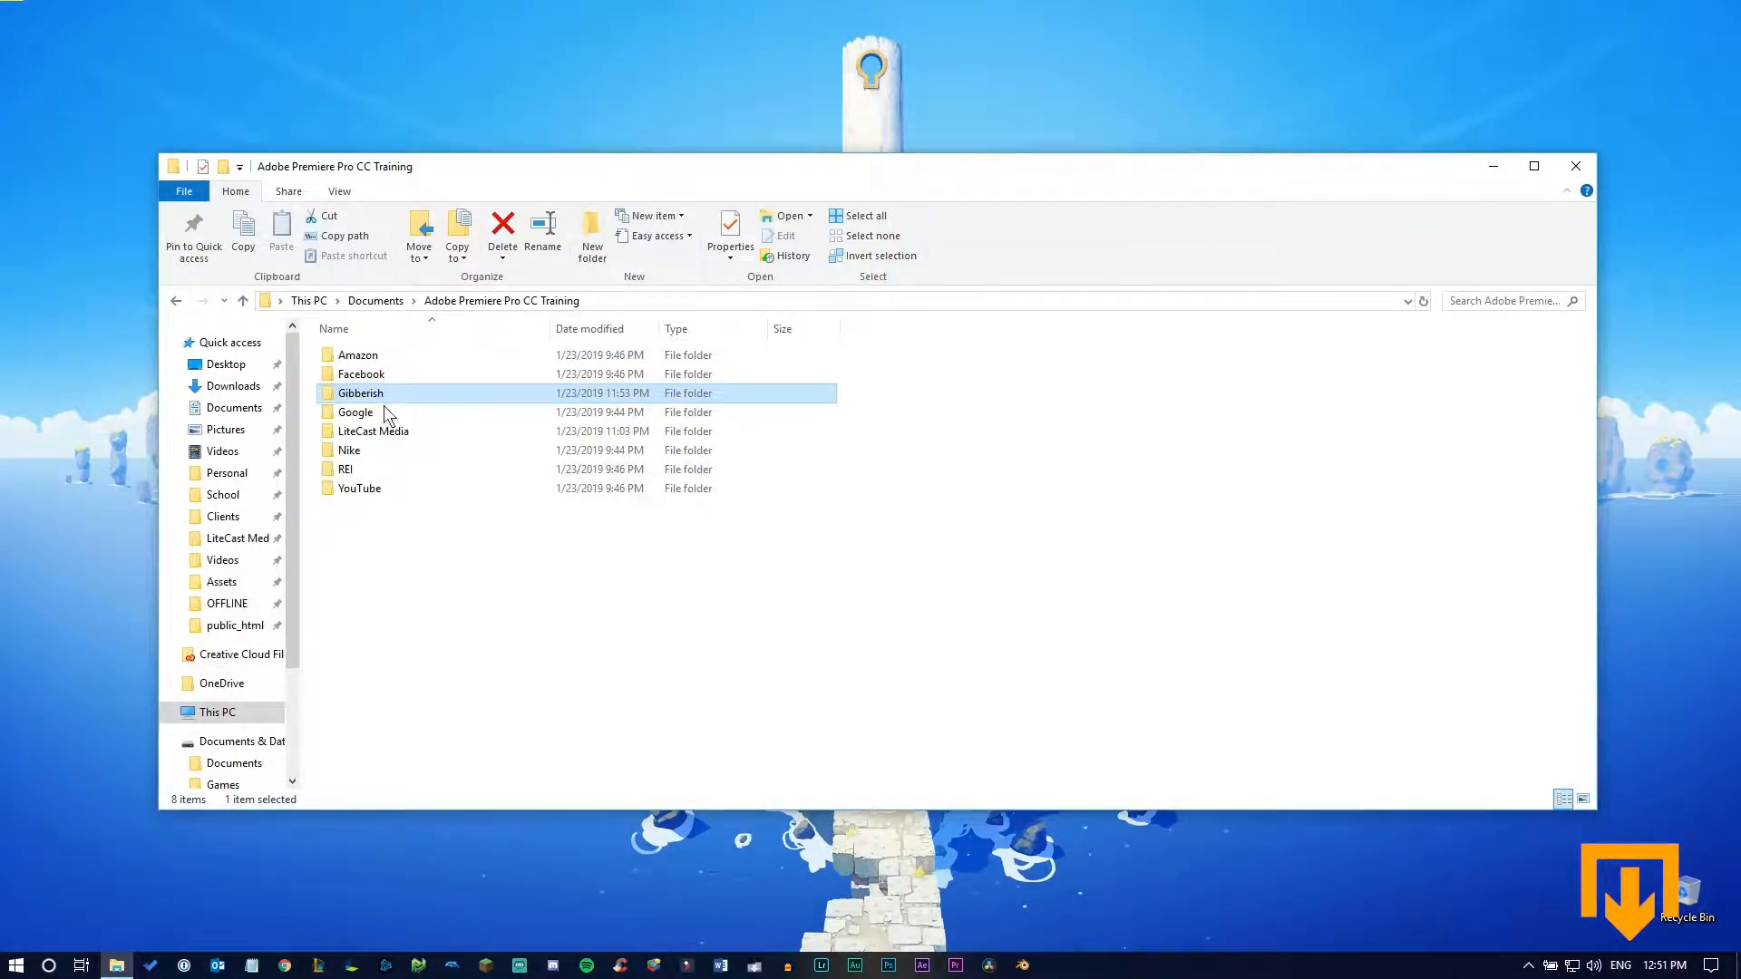
Review the subfolders of 012319_NPP01 inside the Gibberish Videography folder, and close the file window
{"action": "double_click", "coordinate": [384, 396]}
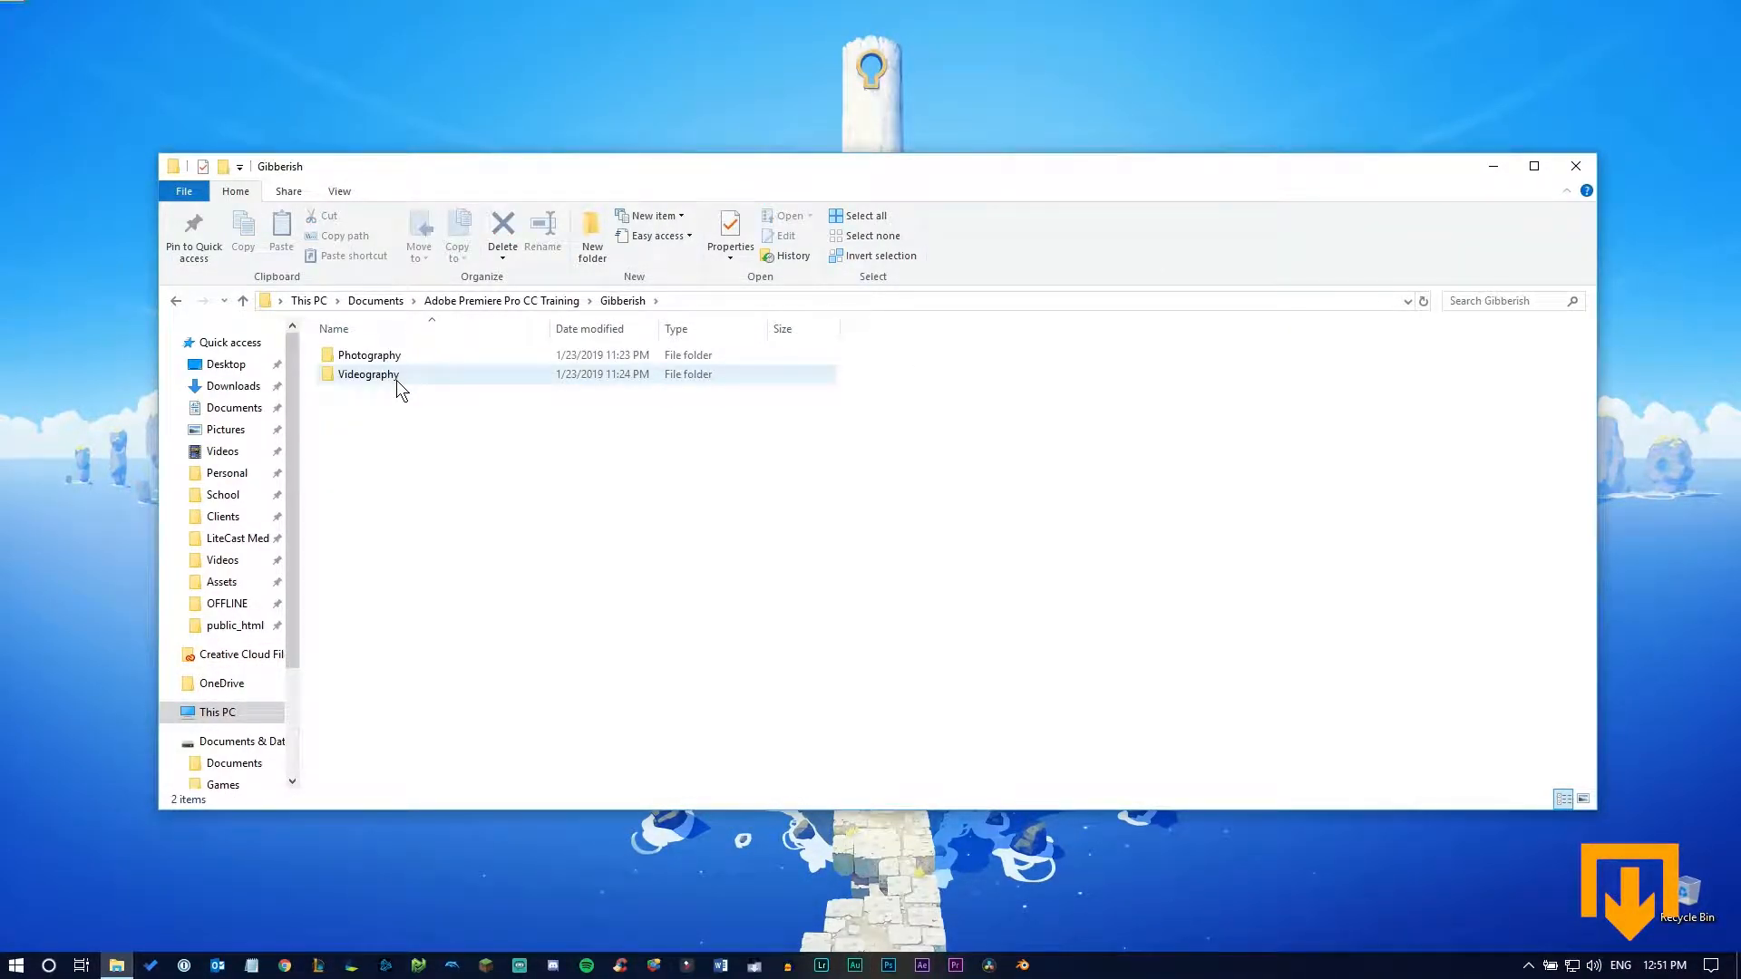
{"action": "double_click", "coordinate": [412, 378]}
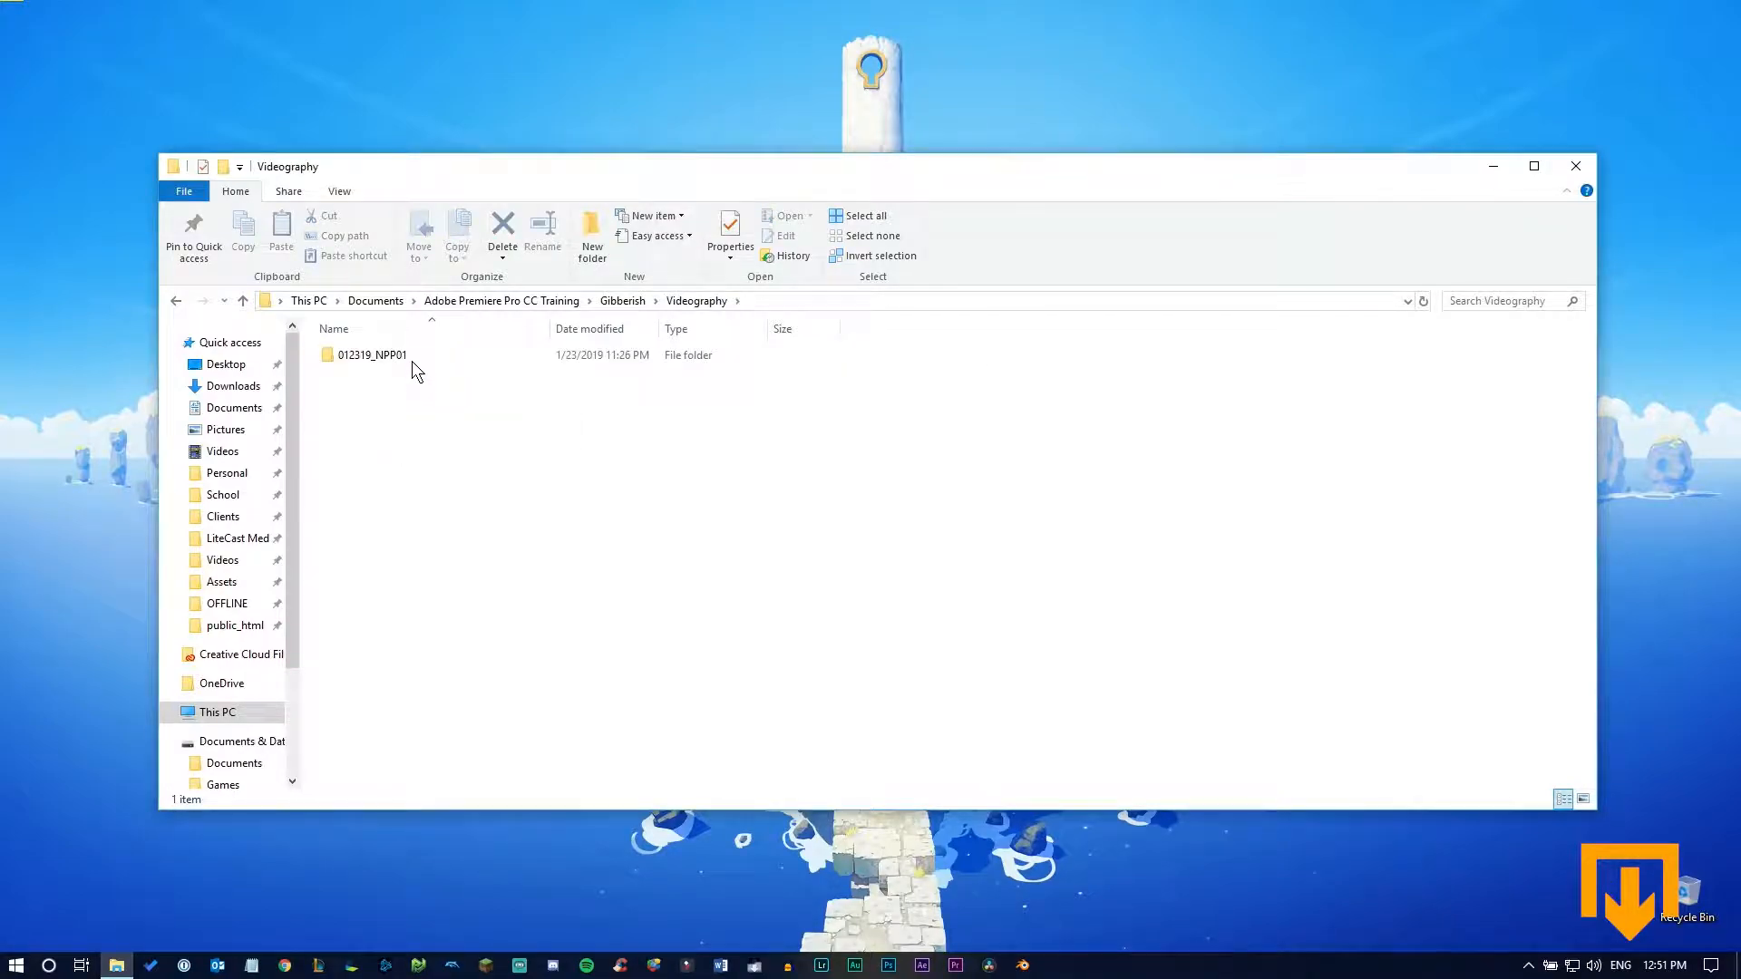
{"action": "double_click", "coordinate": [409, 355]}
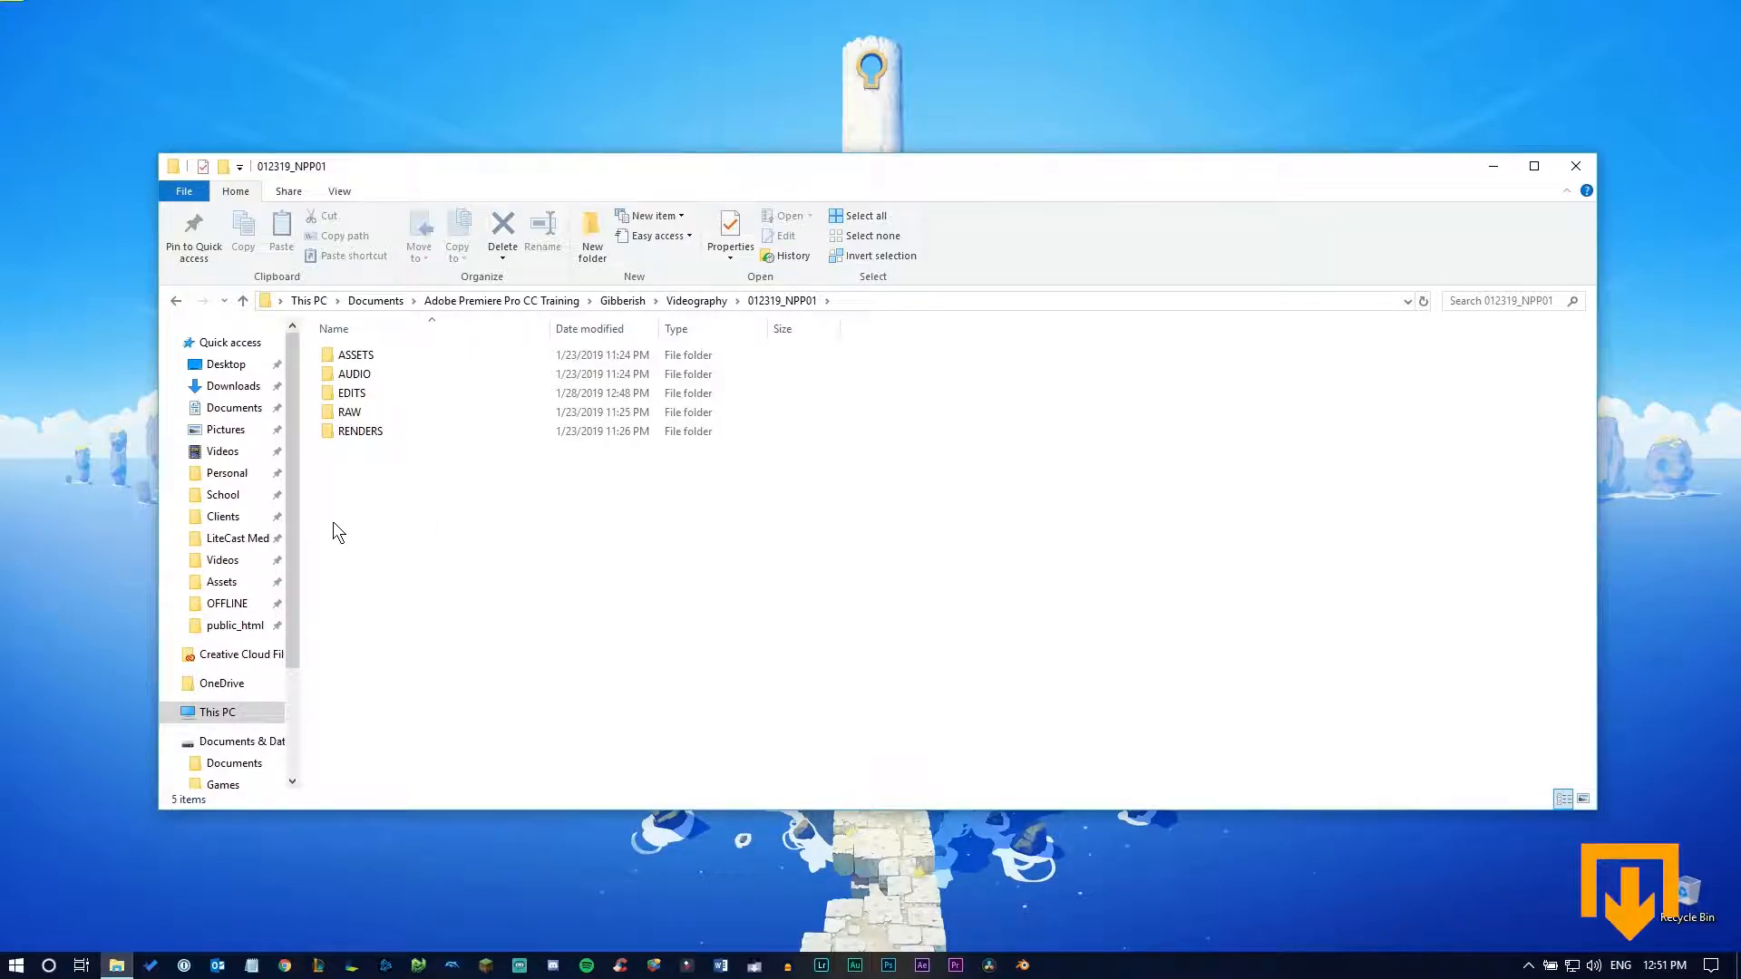
{"action": "left_click", "coordinate": [1576, 168]}
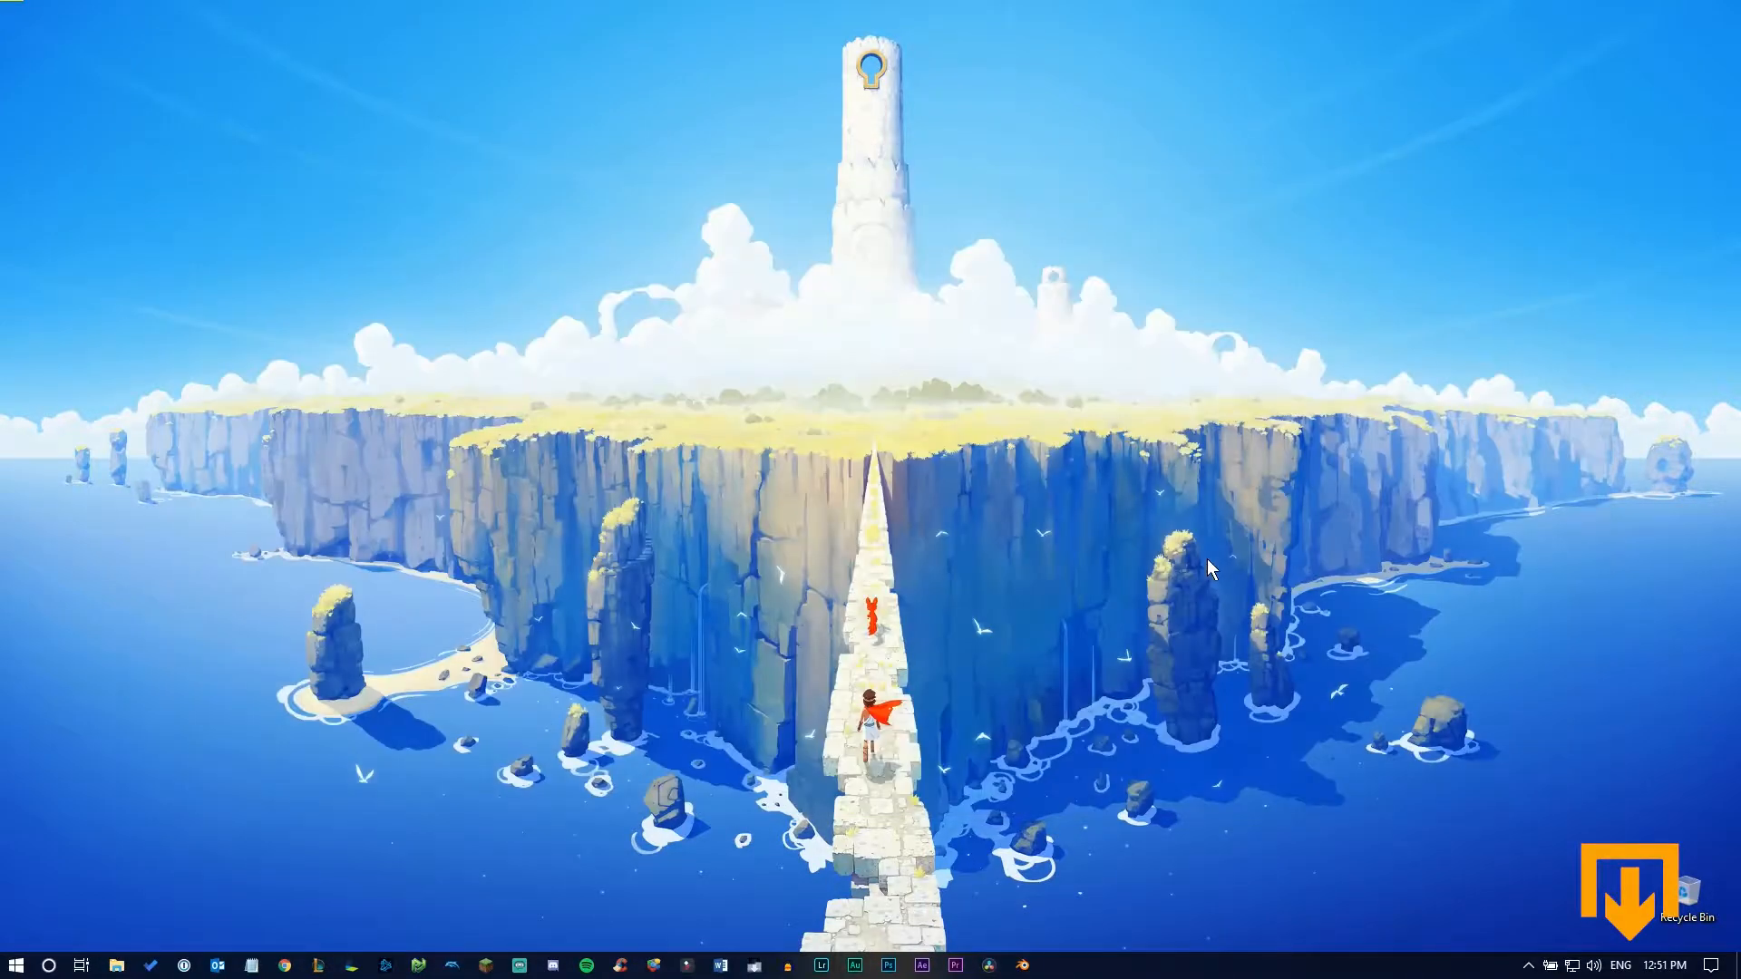
Launch Adobe Premiere Pro and start creating a new project
{"action": "left_click", "coordinate": [956, 966]}
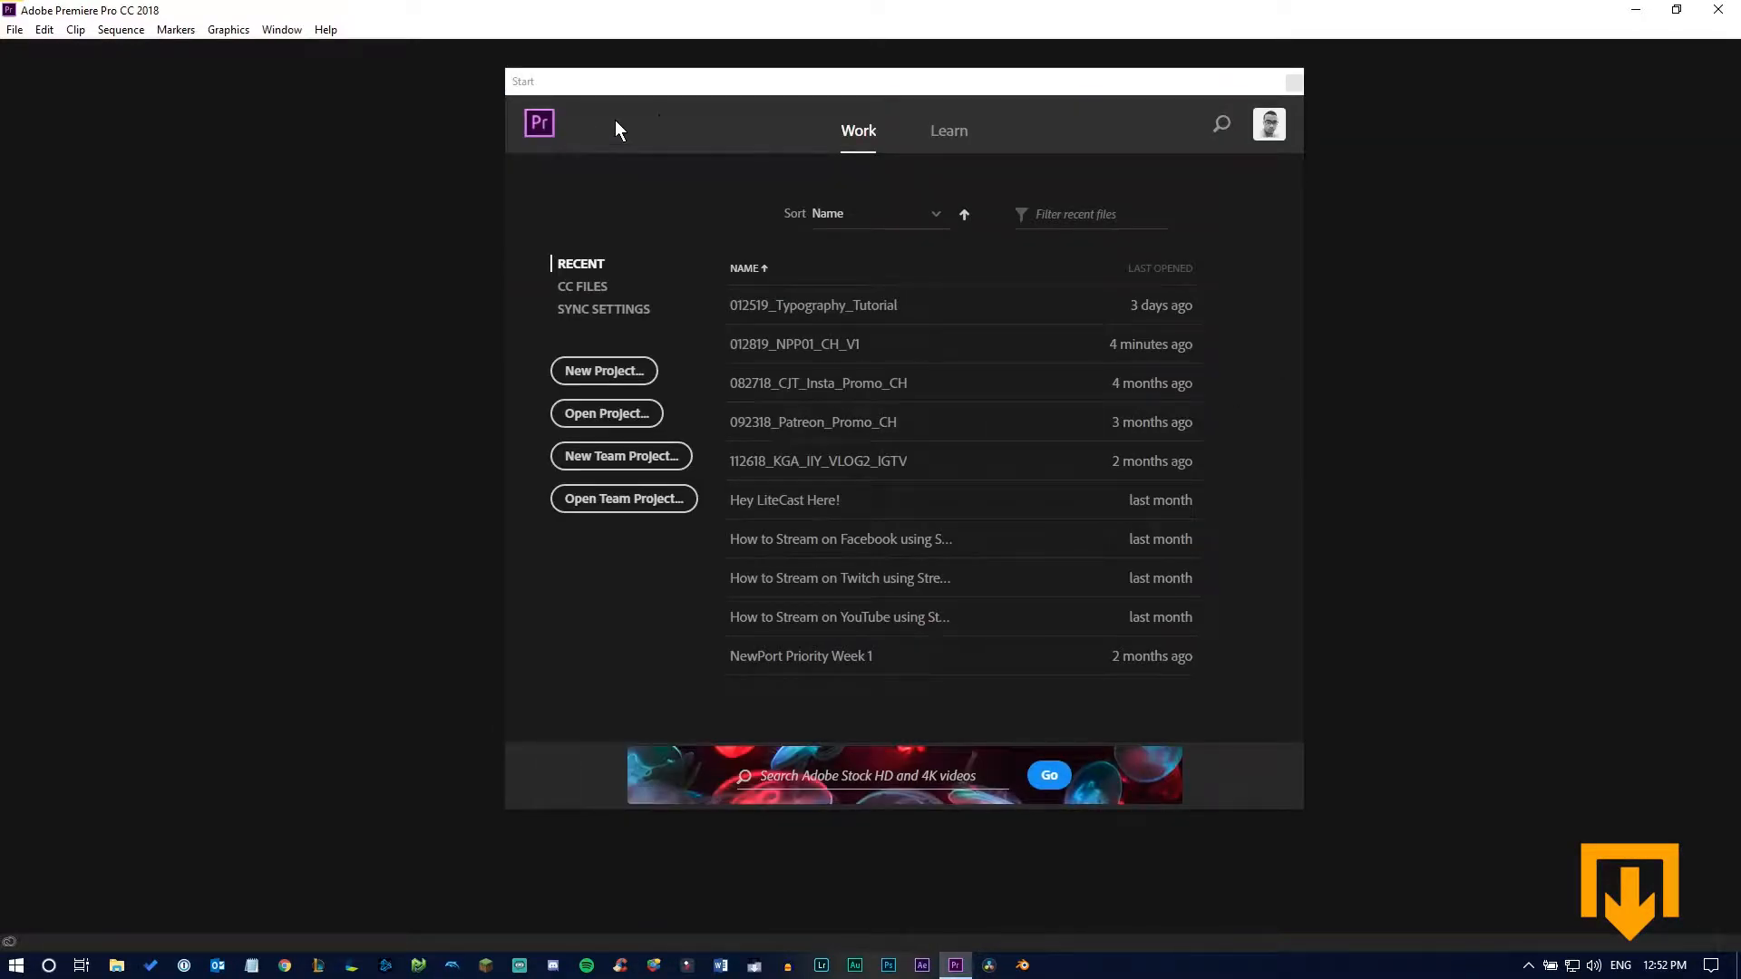
{"action": "left_click_drag", "start_coordinate": [742, 80], "coordinate": [638, 83]}
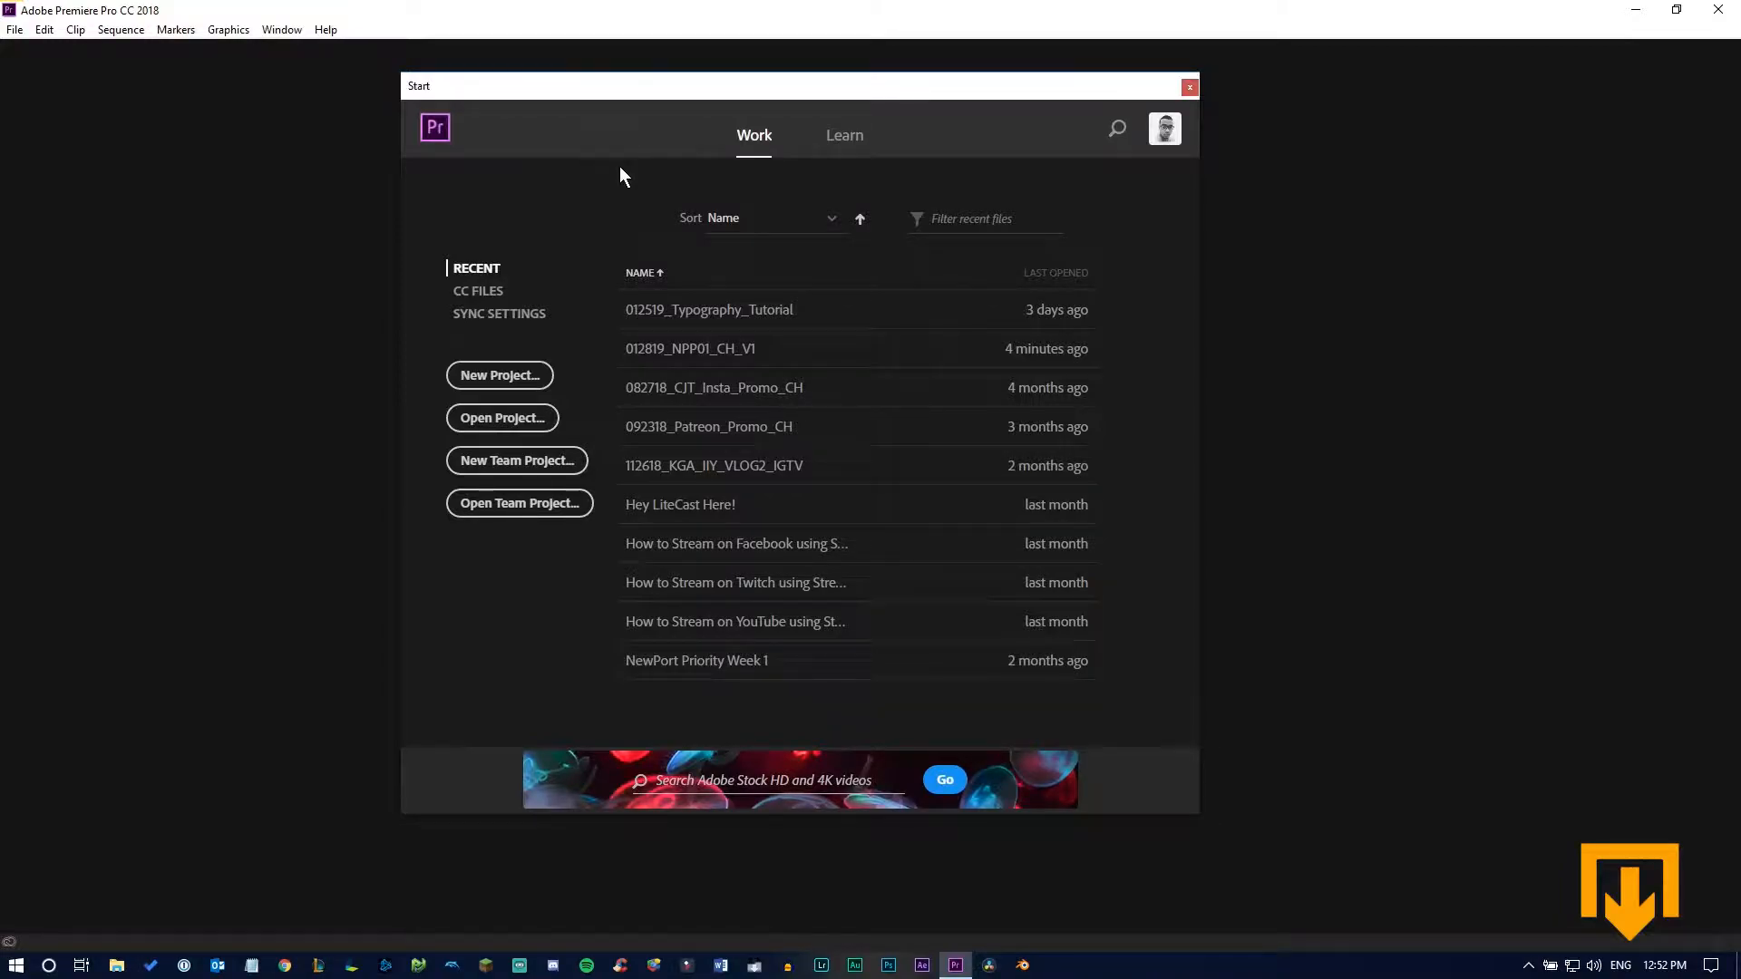
{"action": "left_click", "coordinate": [16, 30]}
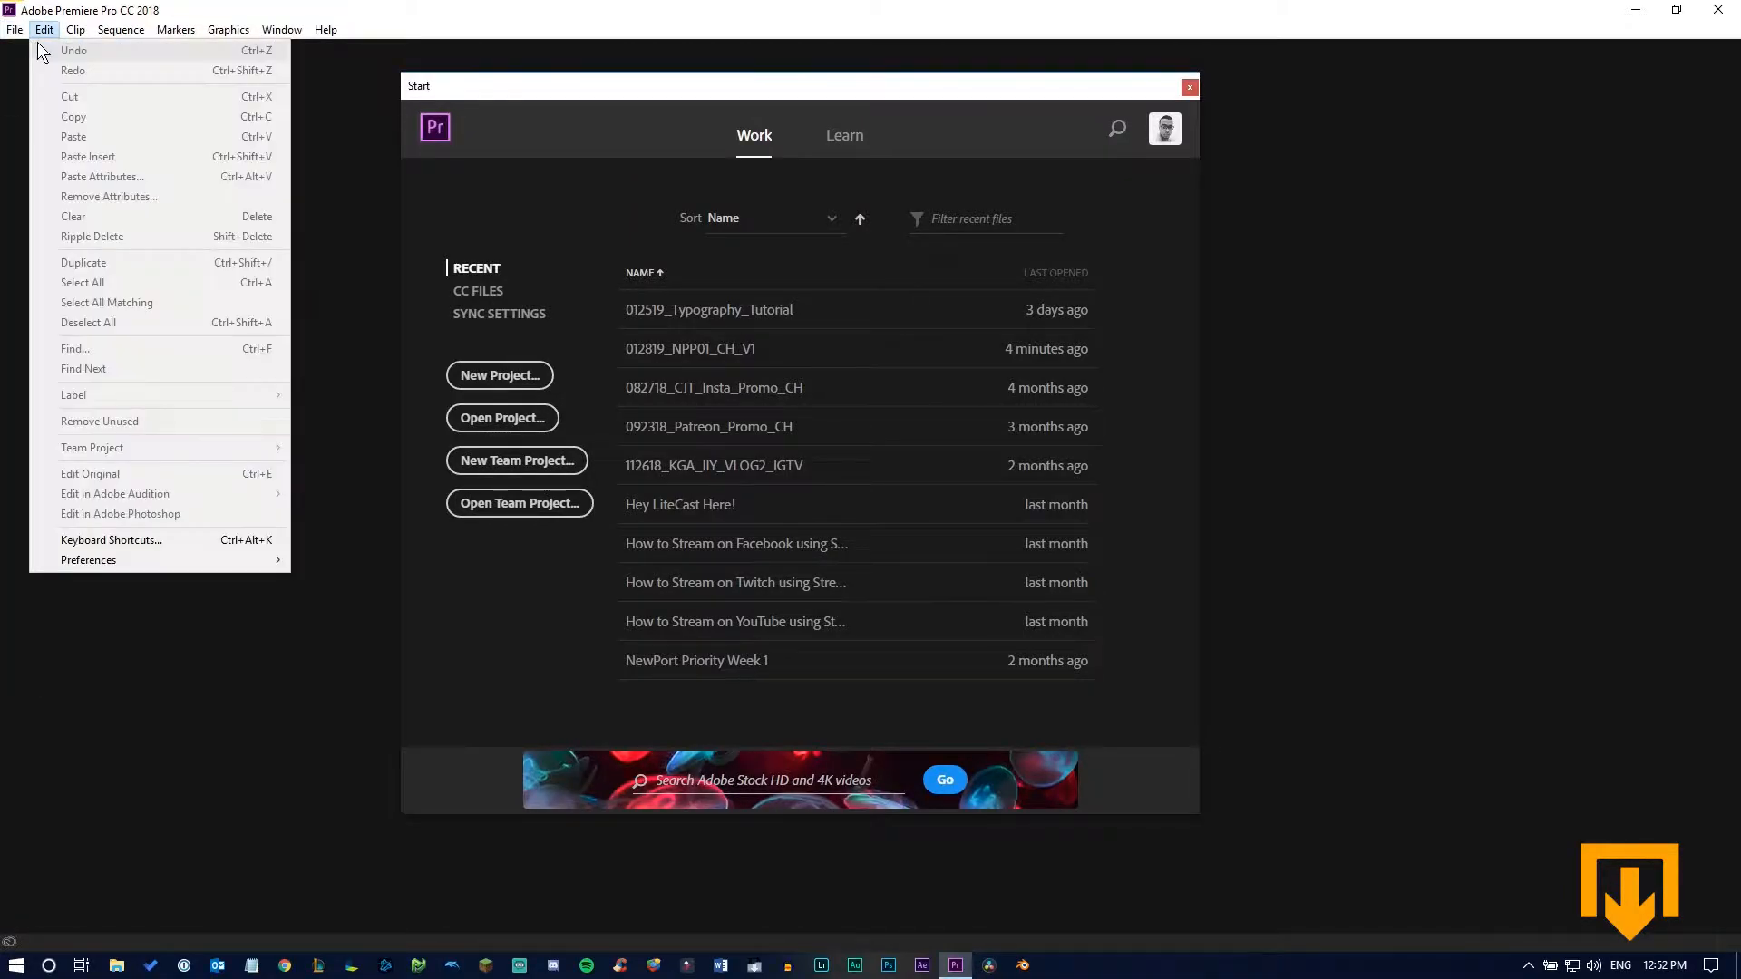
{"action": "mouse_move", "coordinate": [104, 51]}
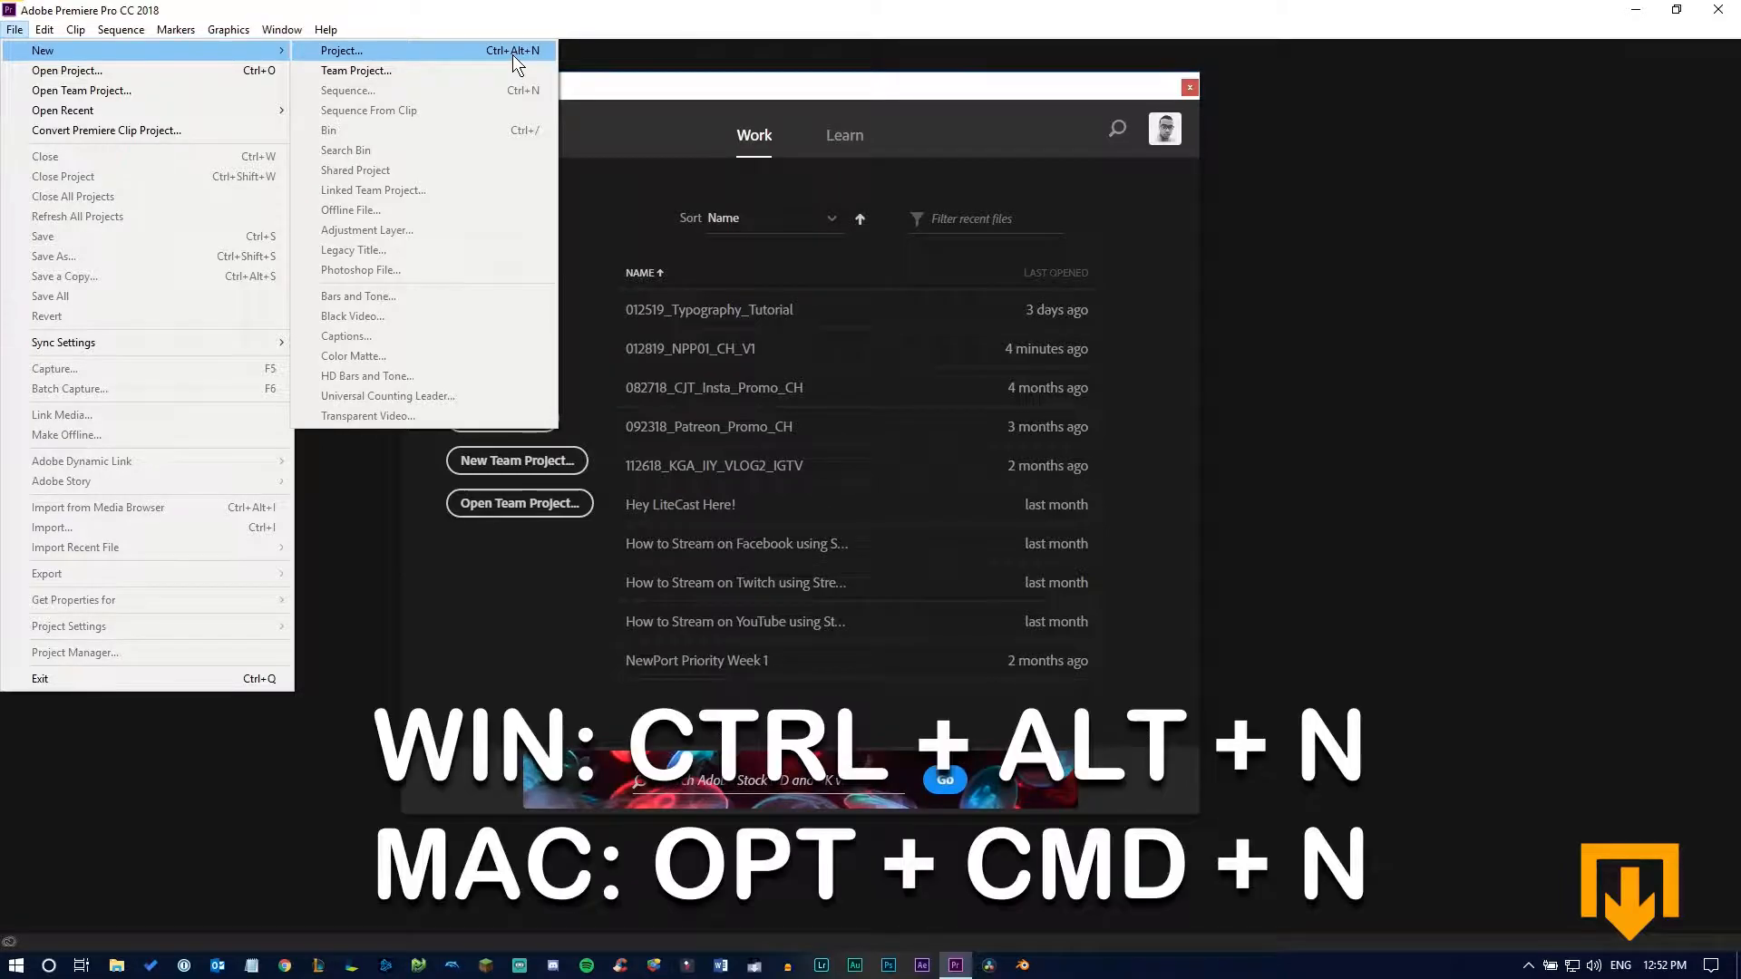
{"action": "key", "text": "ctrl+alt+n"}
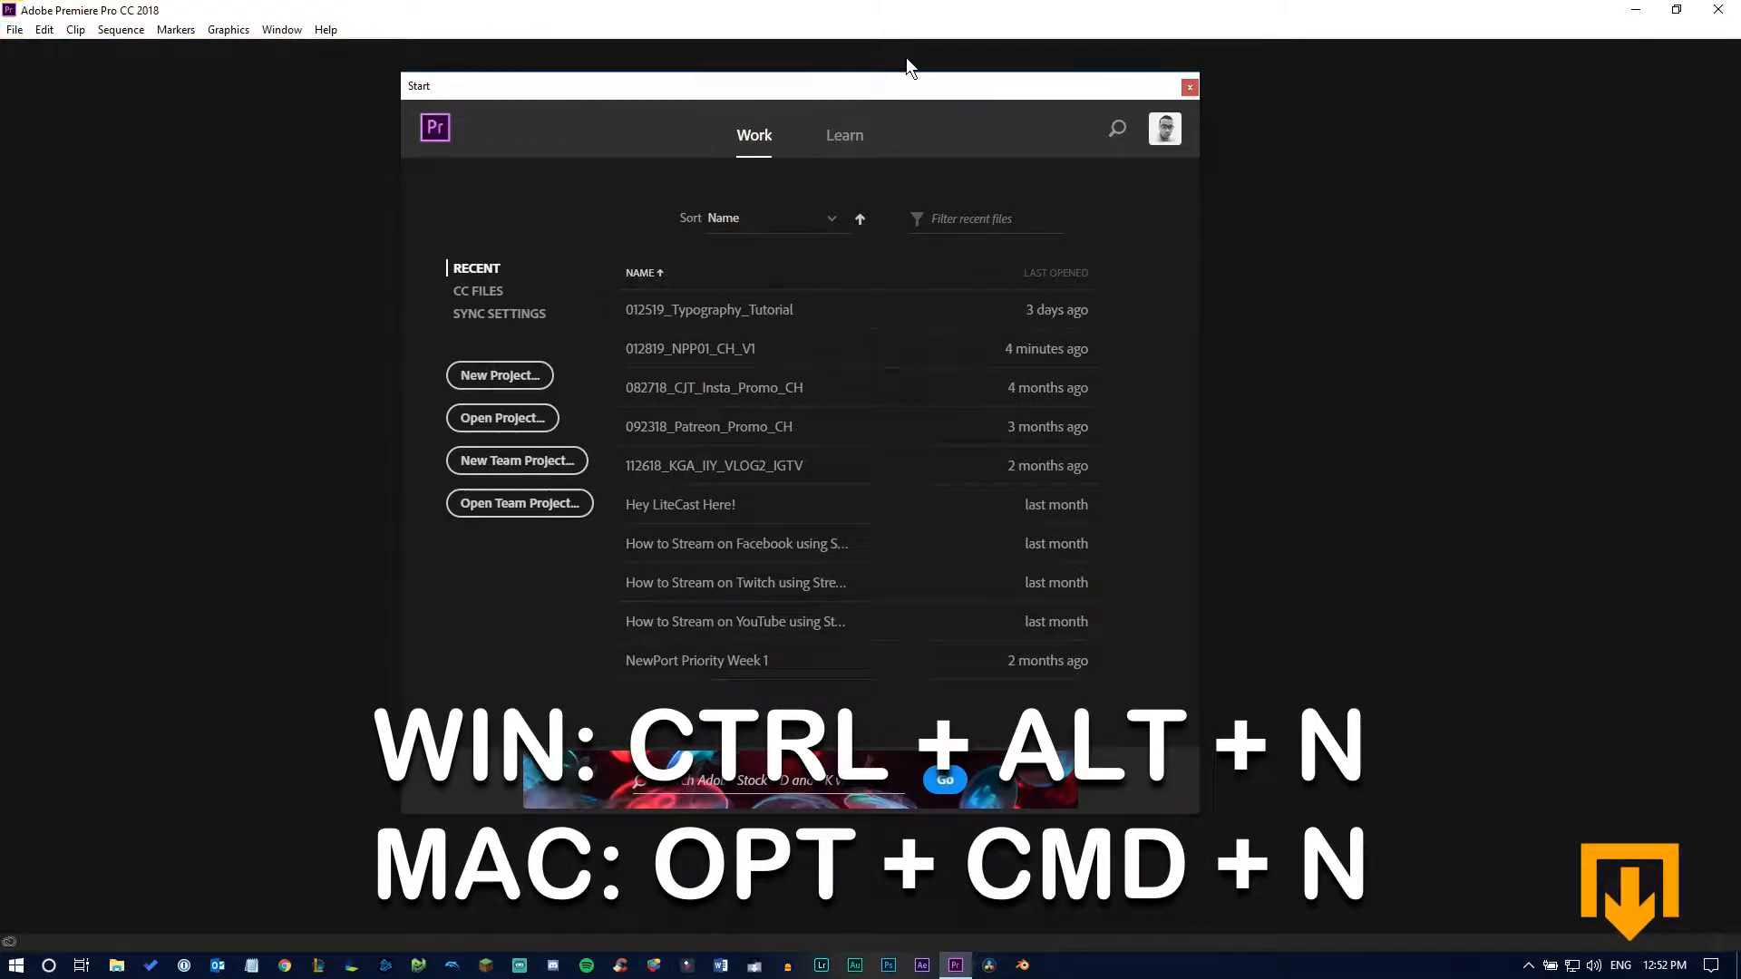
{"action": "left_click_drag", "start_coordinate": [787, 105], "coordinate": [936, 139]}
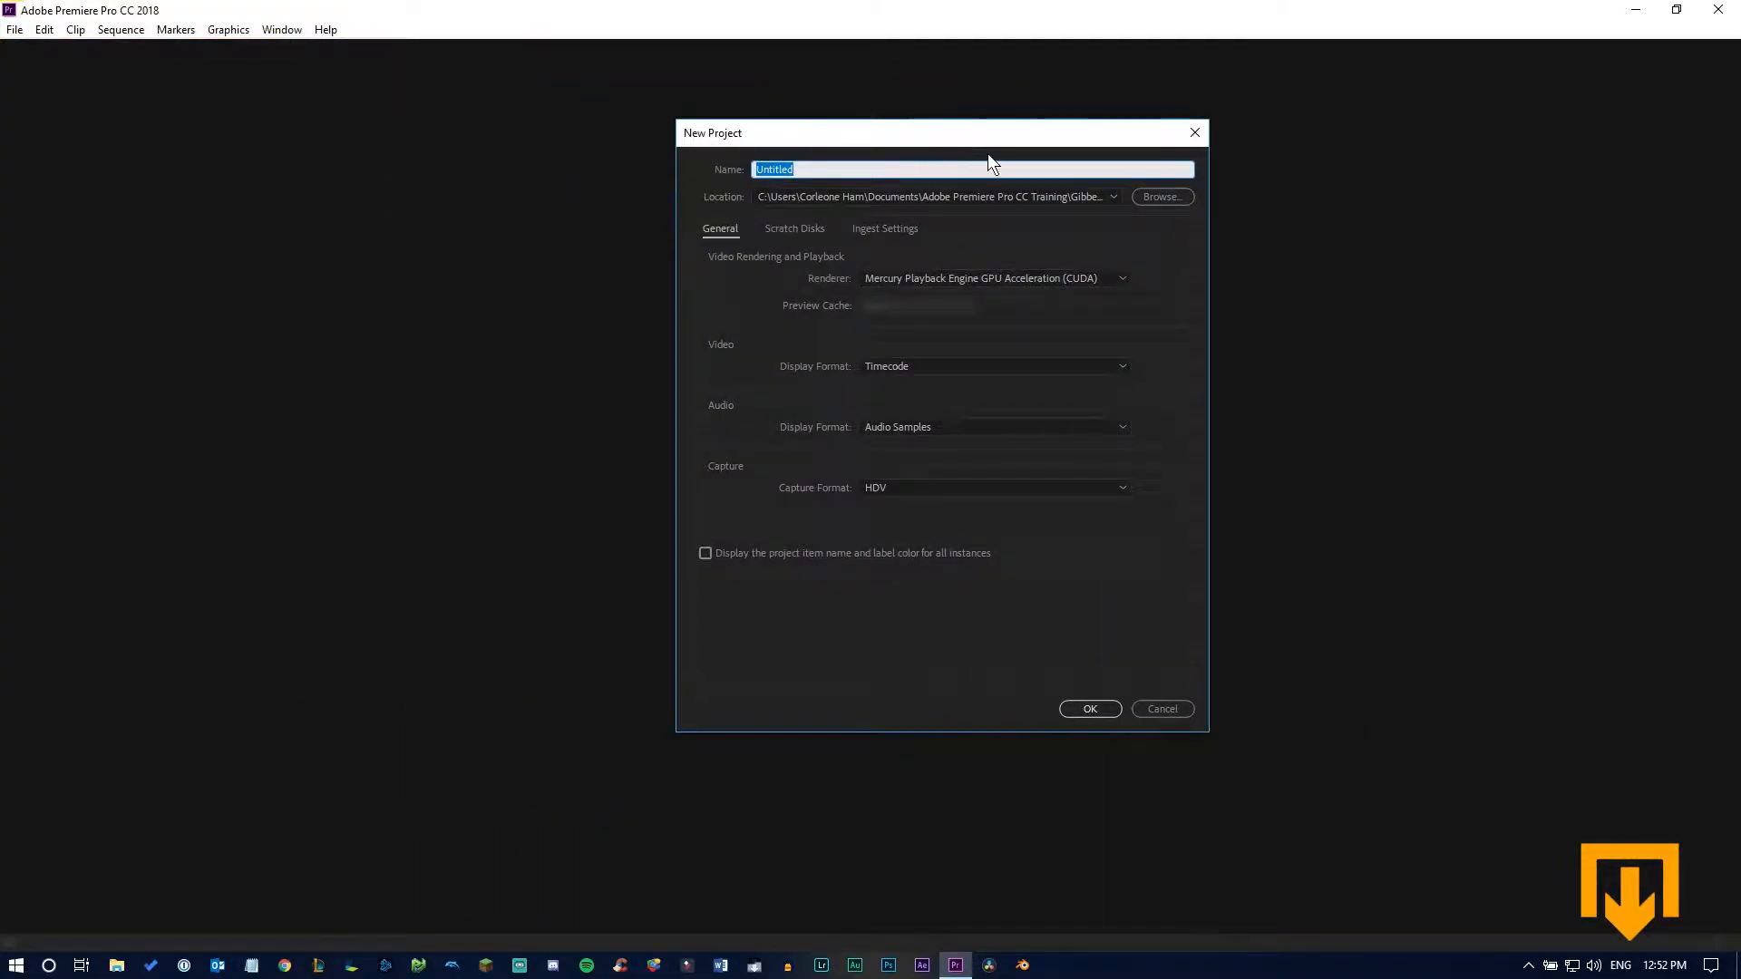
Set the new project's location to the EDITS folder in Gibberish > Videography > 012319_NPP01 and name it 012819_NPP01_CH_V1
{"action": "left_click", "coordinate": [1153, 198]}
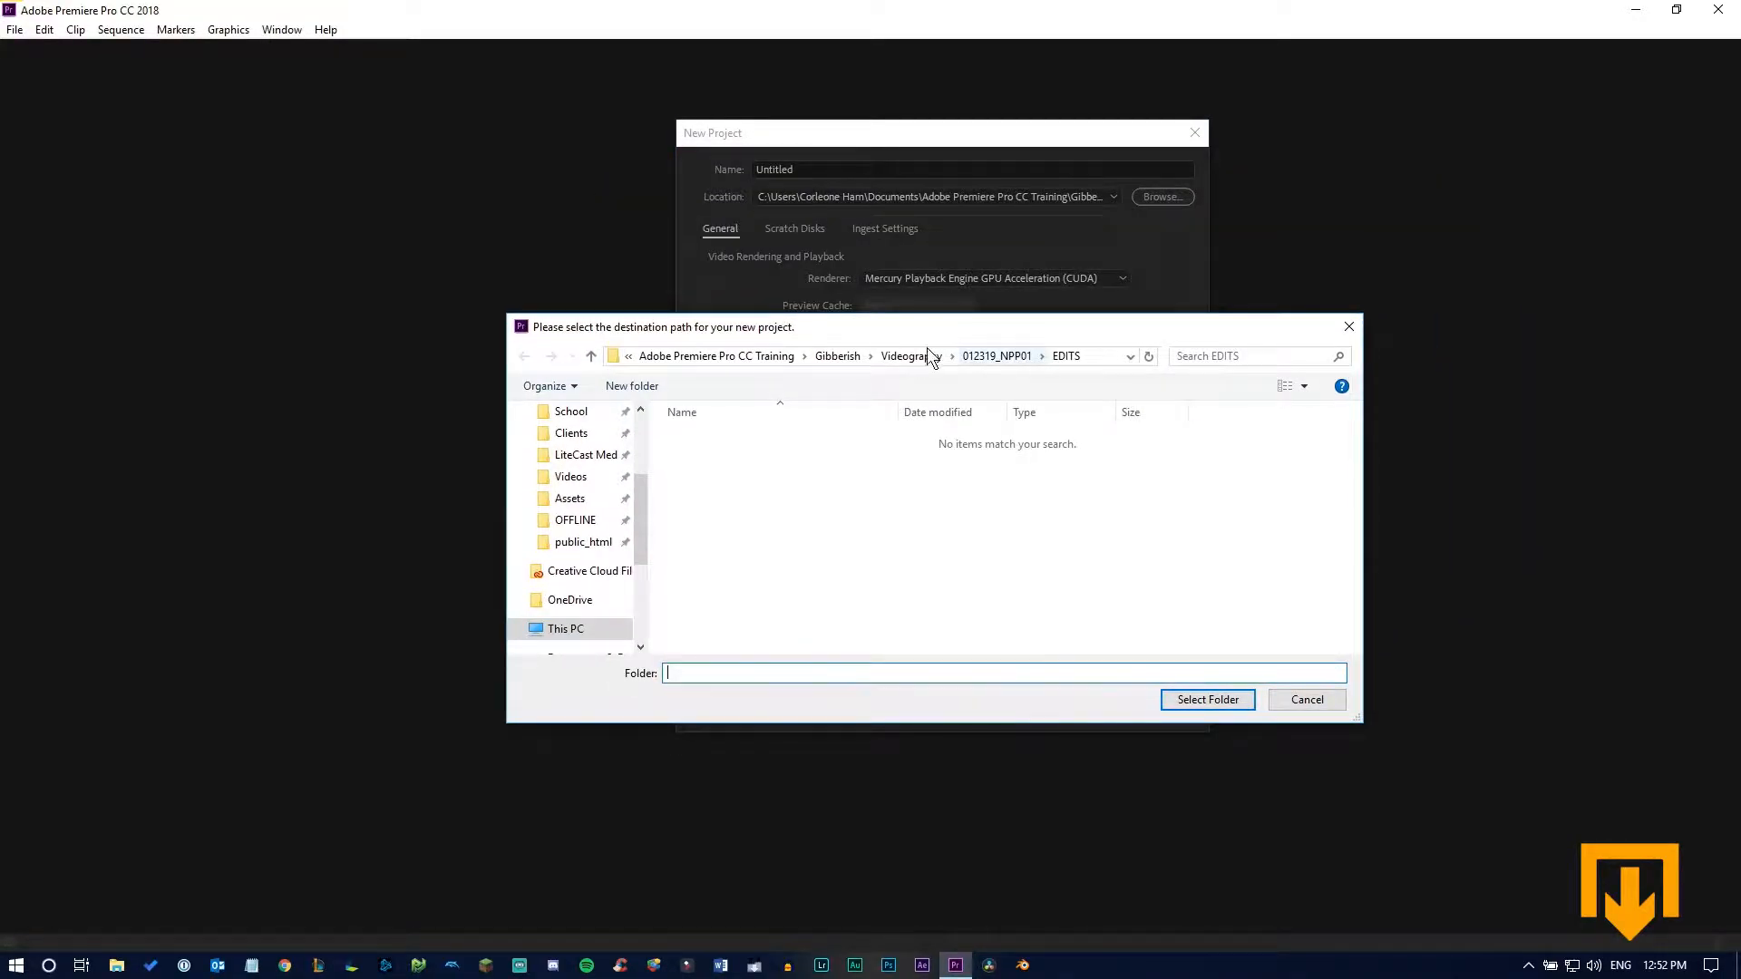
{"action": "left_click", "coordinate": [730, 354]}
{"action": "double_click", "coordinate": [771, 475]}
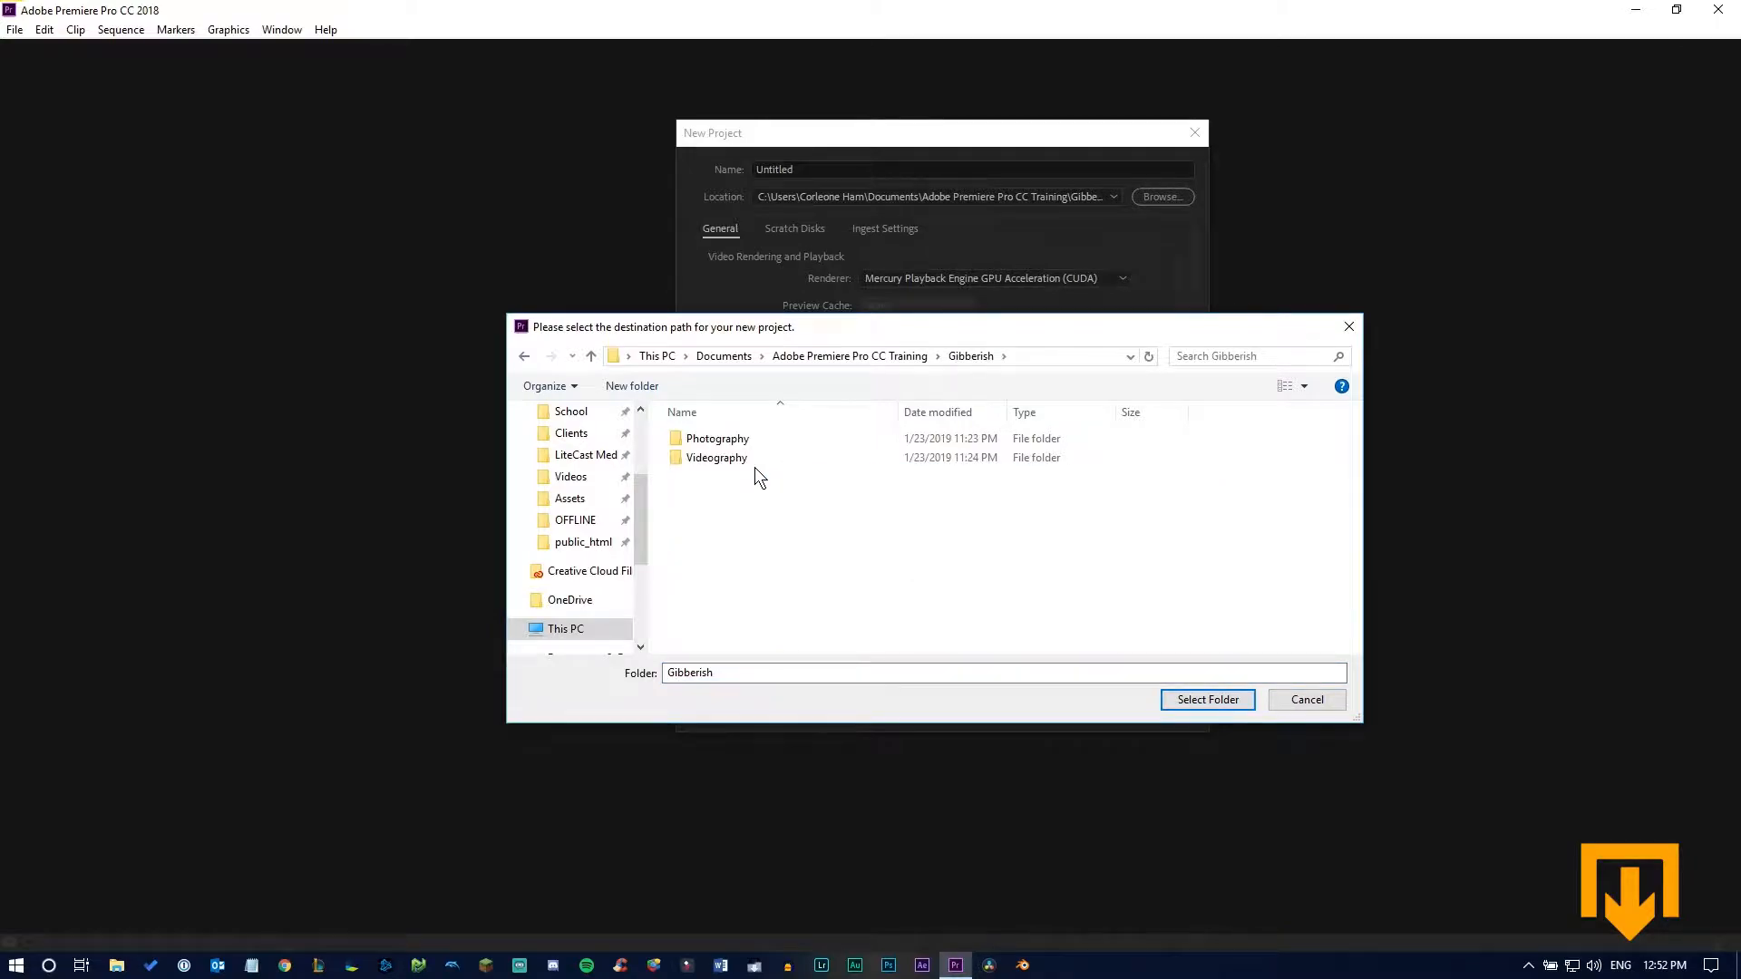
{"action": "double_click", "coordinate": [744, 460]}
{"action": "double_click", "coordinate": [743, 438]}
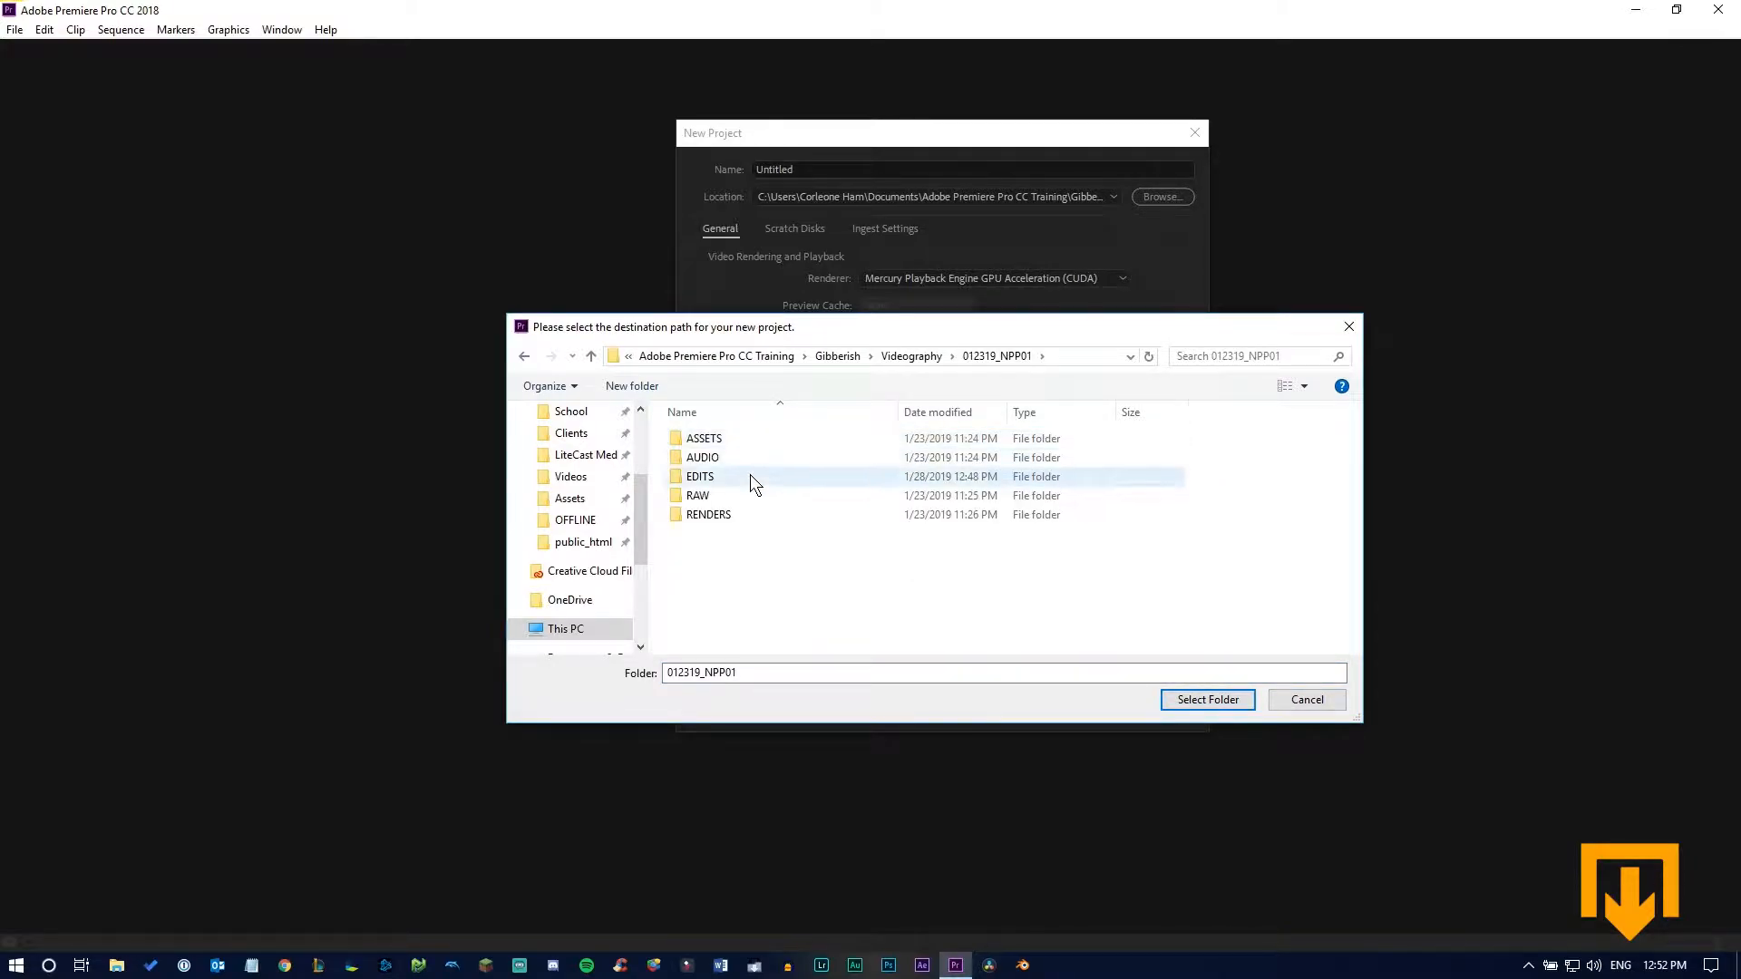
{"action": "left_click", "coordinate": [727, 478]}
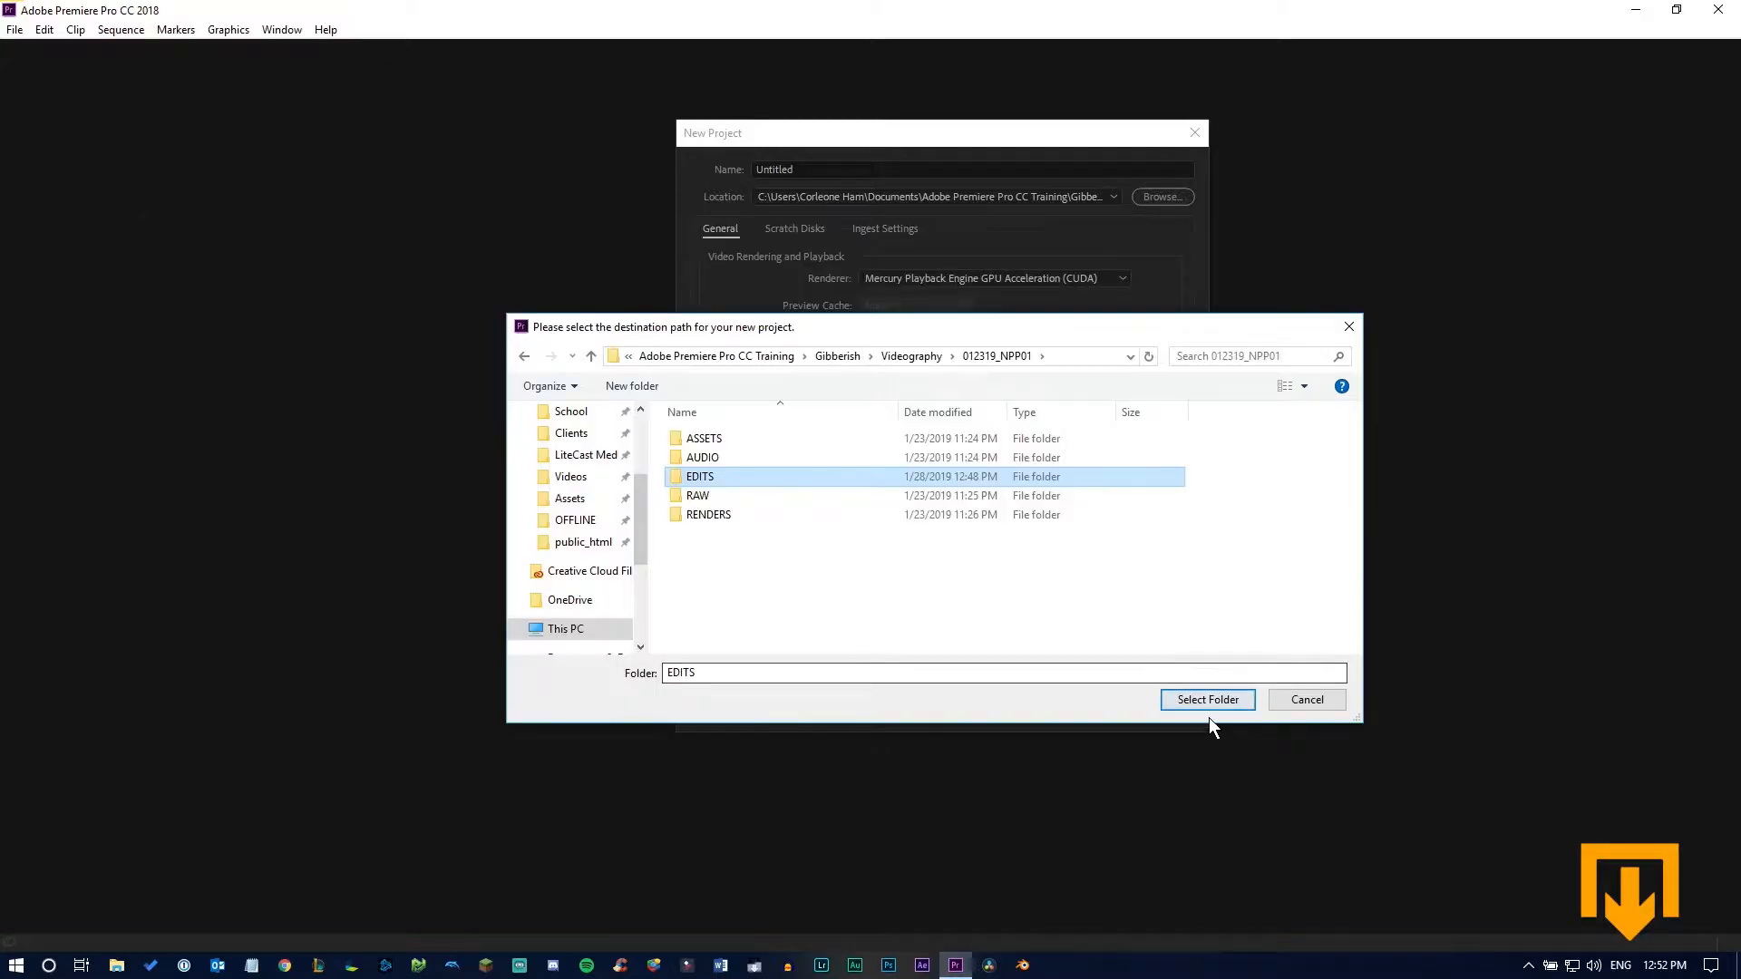
{"action": "left_click", "coordinate": [1195, 700]}
{"action": "double_click", "coordinate": [779, 169]}
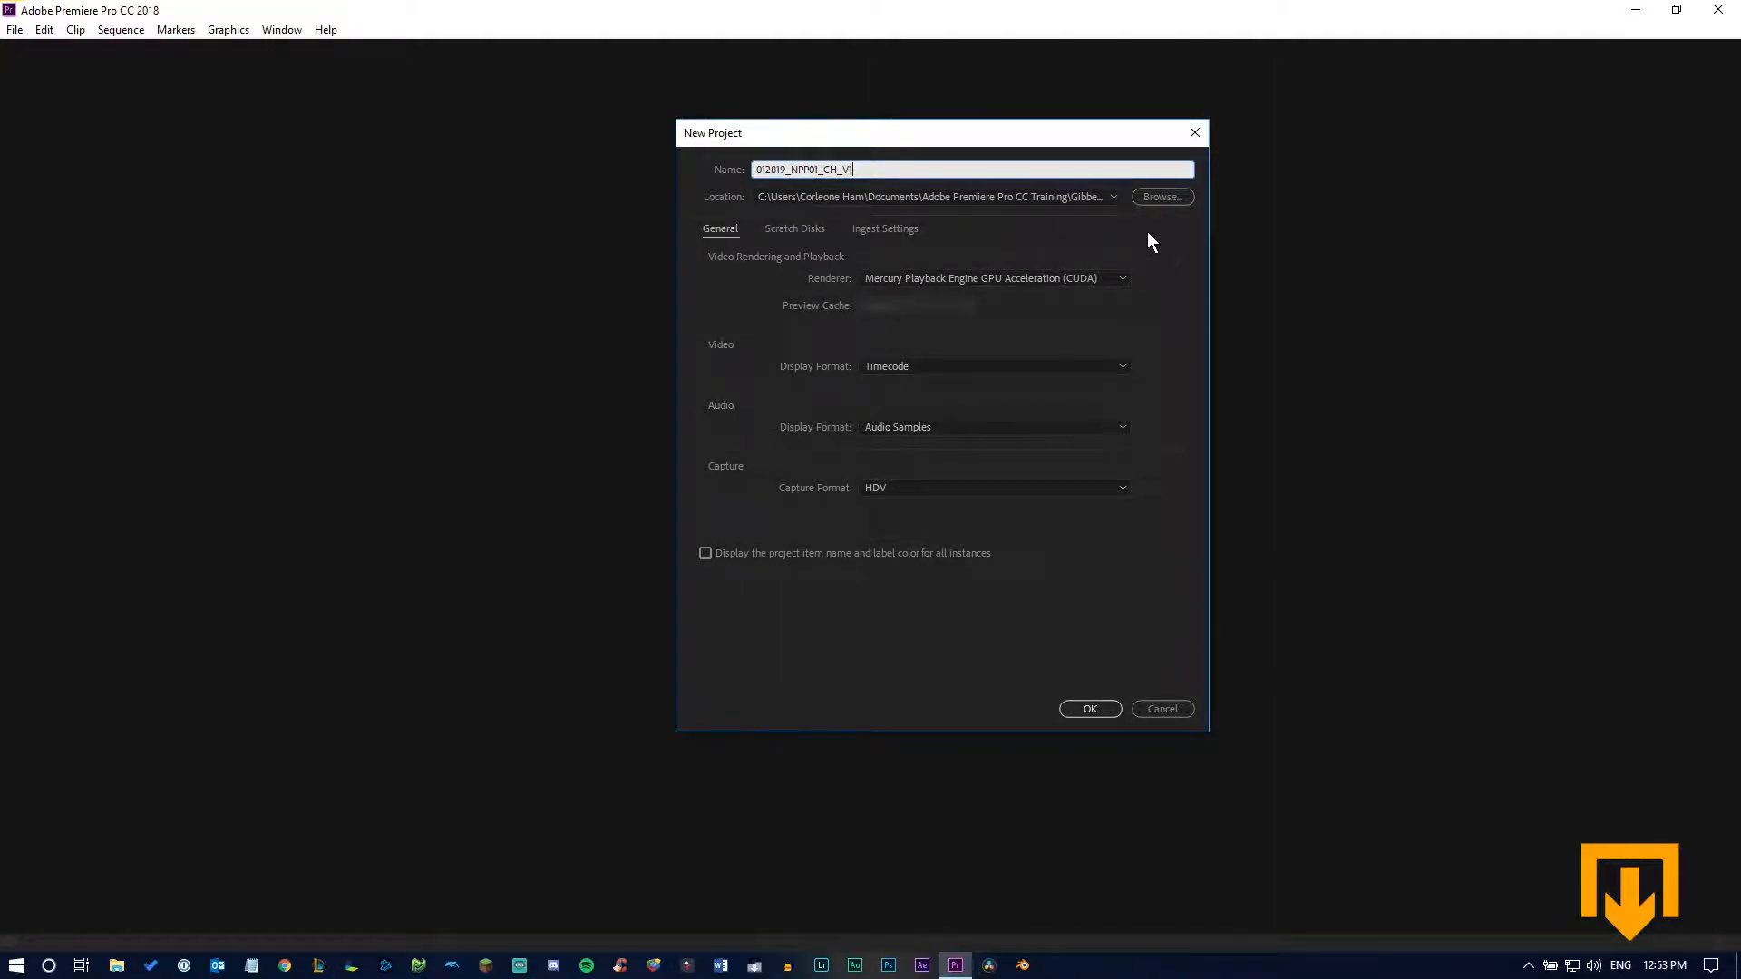
Examine the new project's Scratch Disks and Ingest Settings and the available video renderer options
{"action": "left_click", "coordinate": [775, 230]}
{"action": "left_click", "coordinate": [852, 231]}
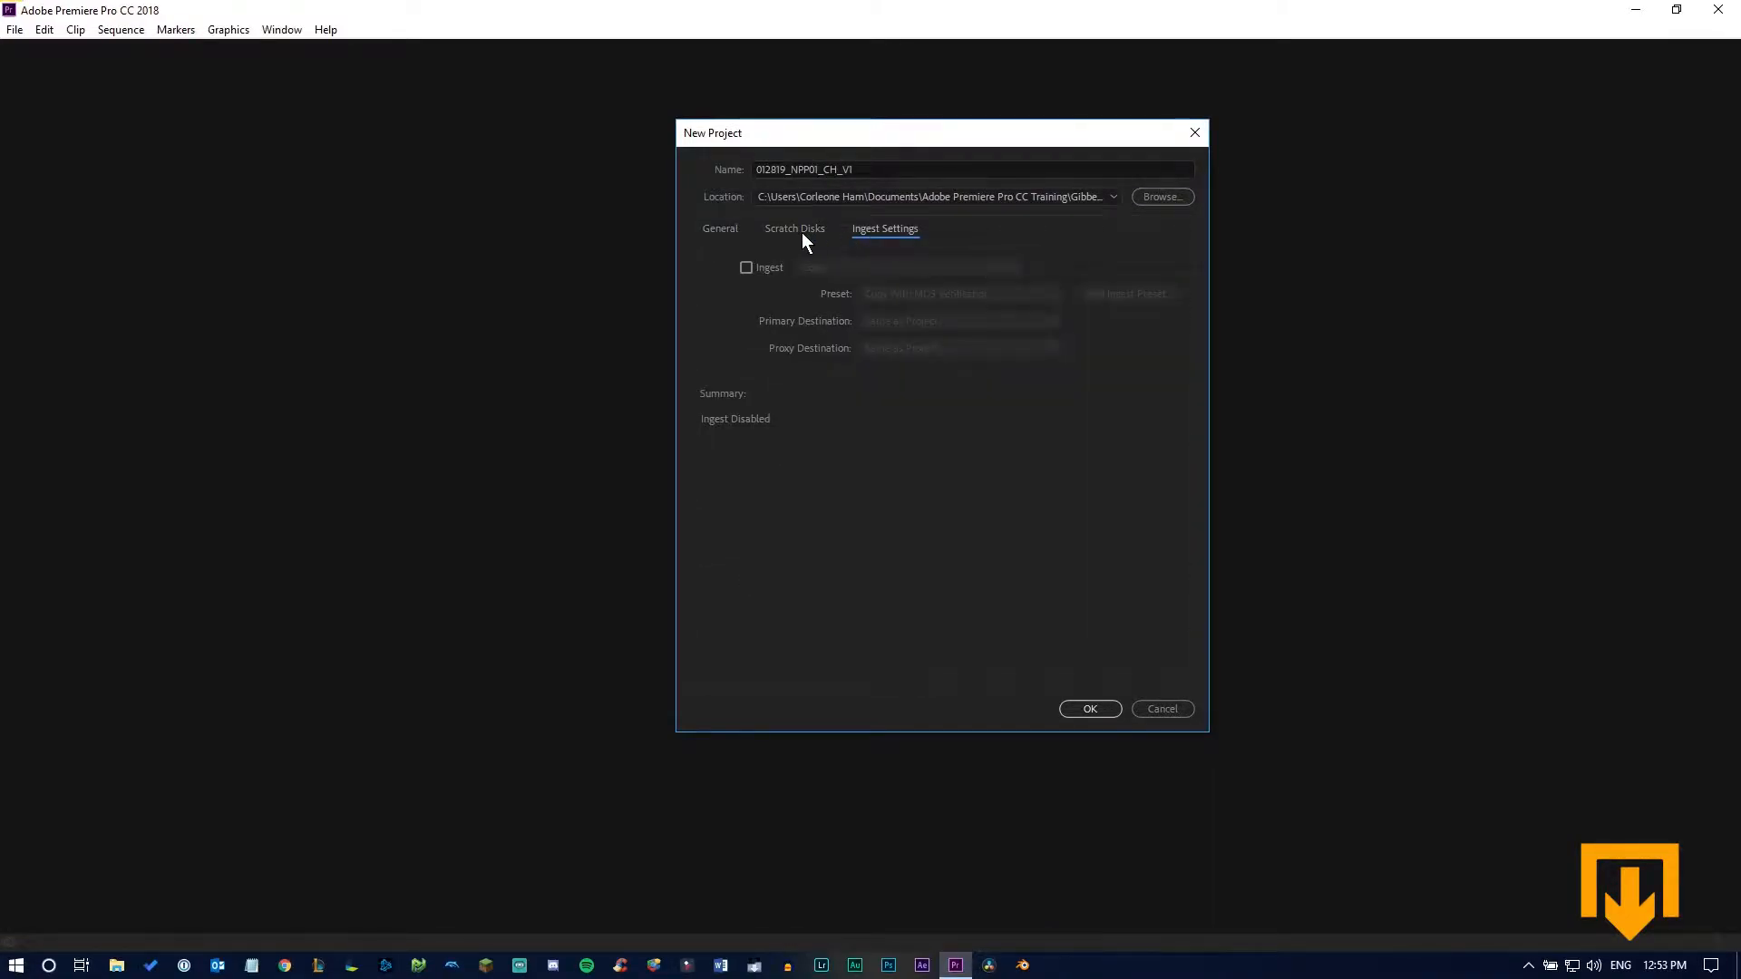
{"action": "left_click", "coordinate": [801, 232]}
{"action": "left_click", "coordinate": [861, 232]}
{"action": "left_click", "coordinate": [717, 231]}
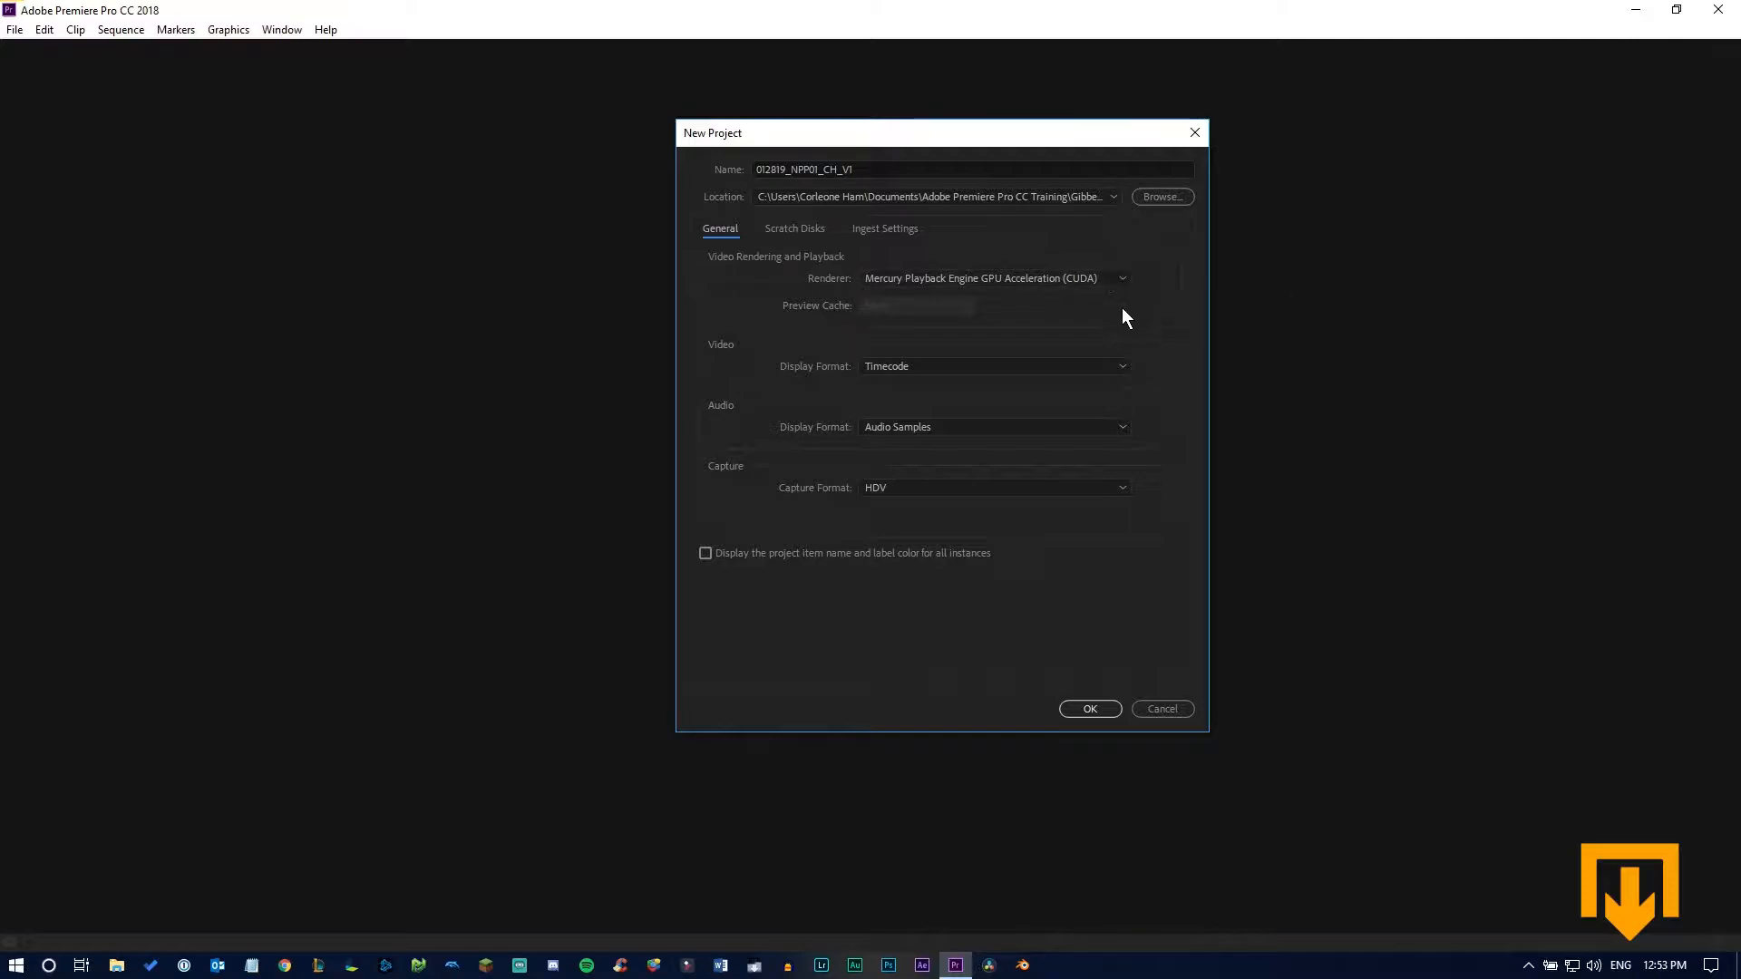
{"action": "left_click", "coordinate": [880, 280]}
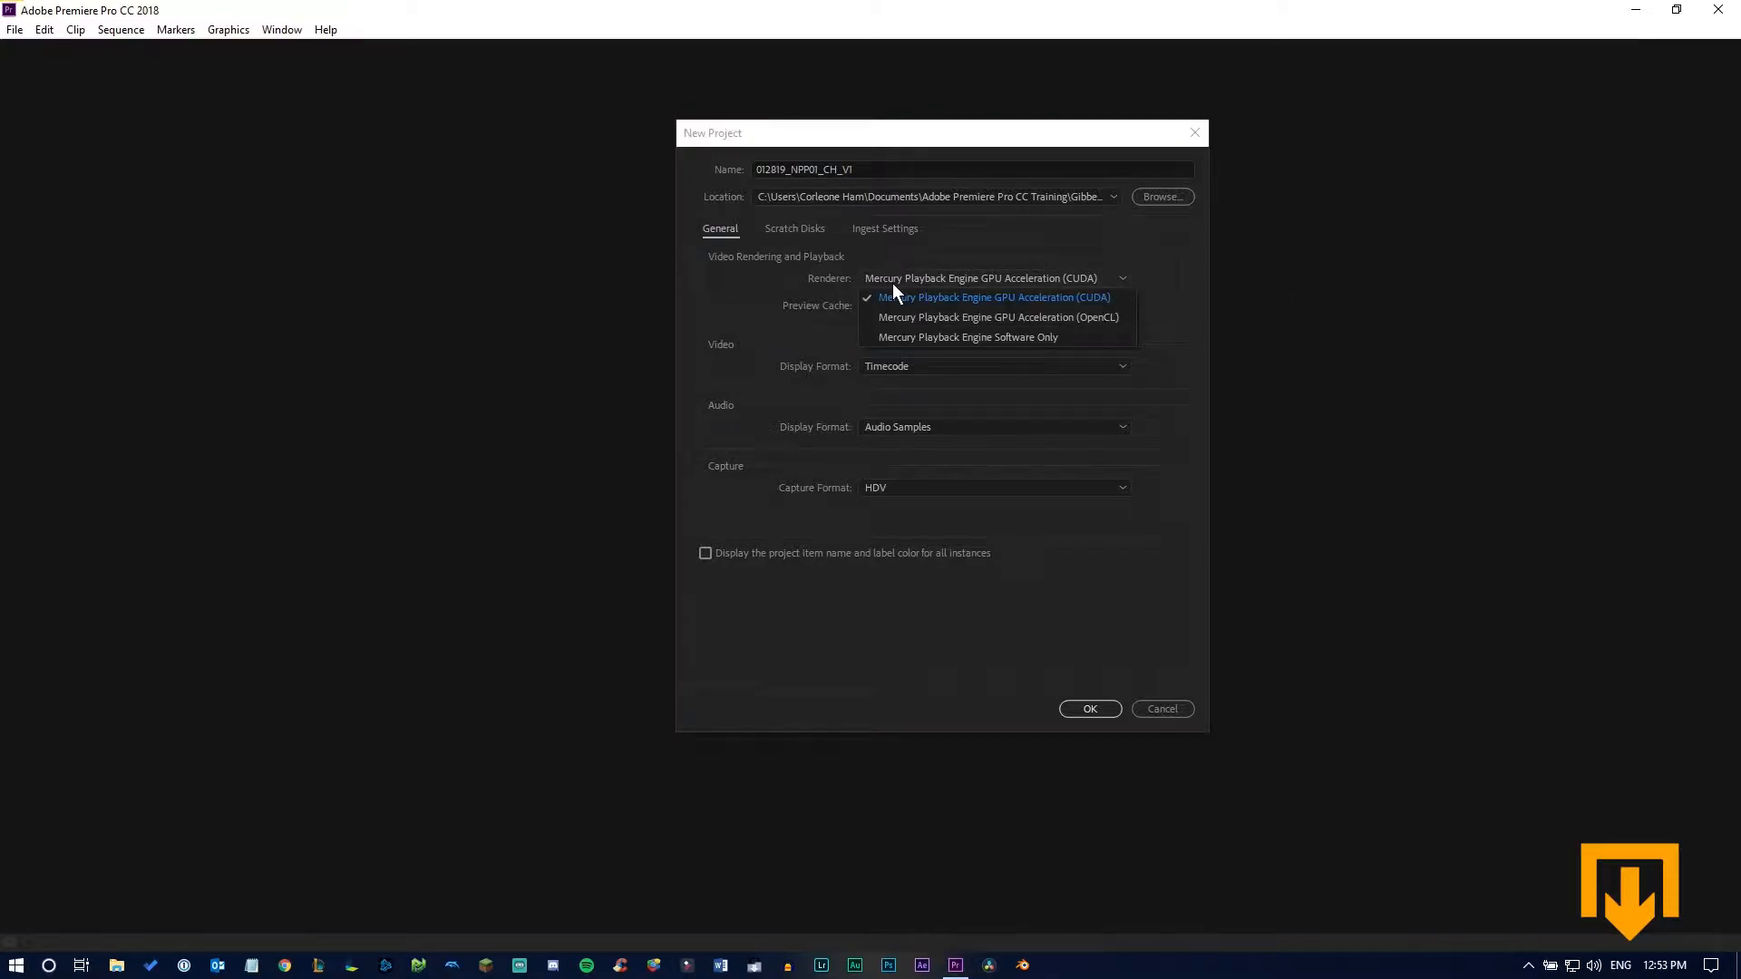
{"action": "left_click", "coordinate": [791, 290]}
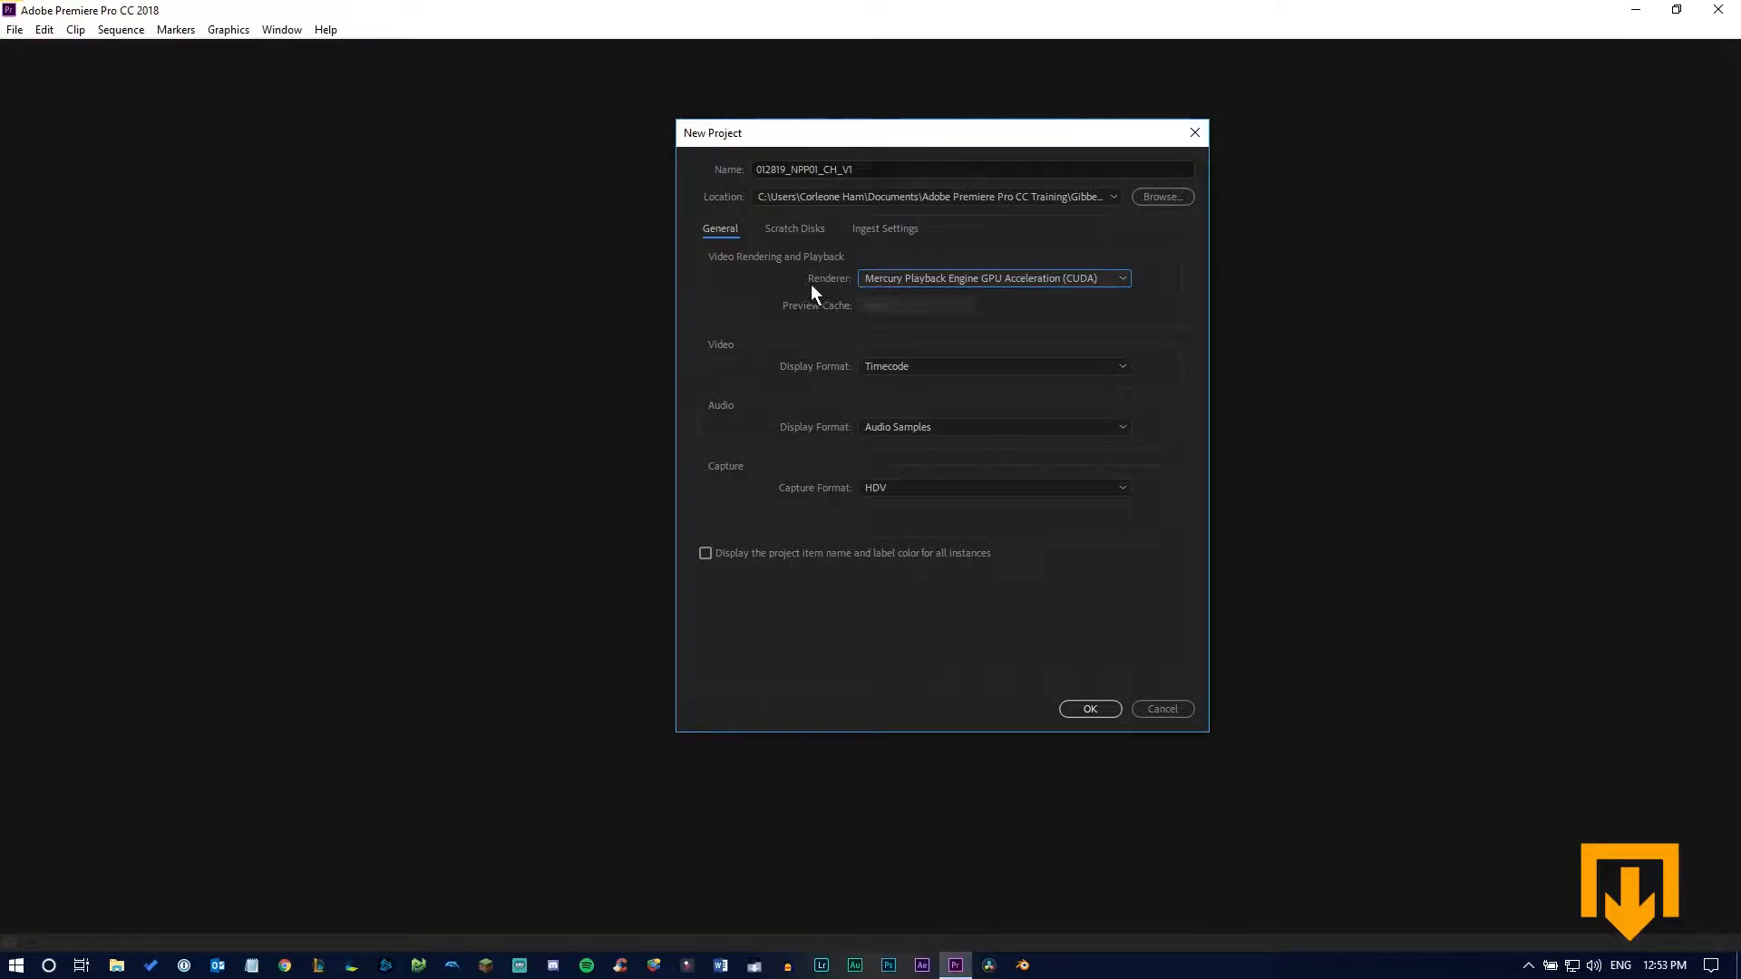
{"action": "left_click", "coordinate": [942, 284]}
{"action": "left_click", "coordinate": [796, 285]}
Try Frames as the video display format and return it to Timecode
{"action": "left_click", "coordinate": [910, 366]}
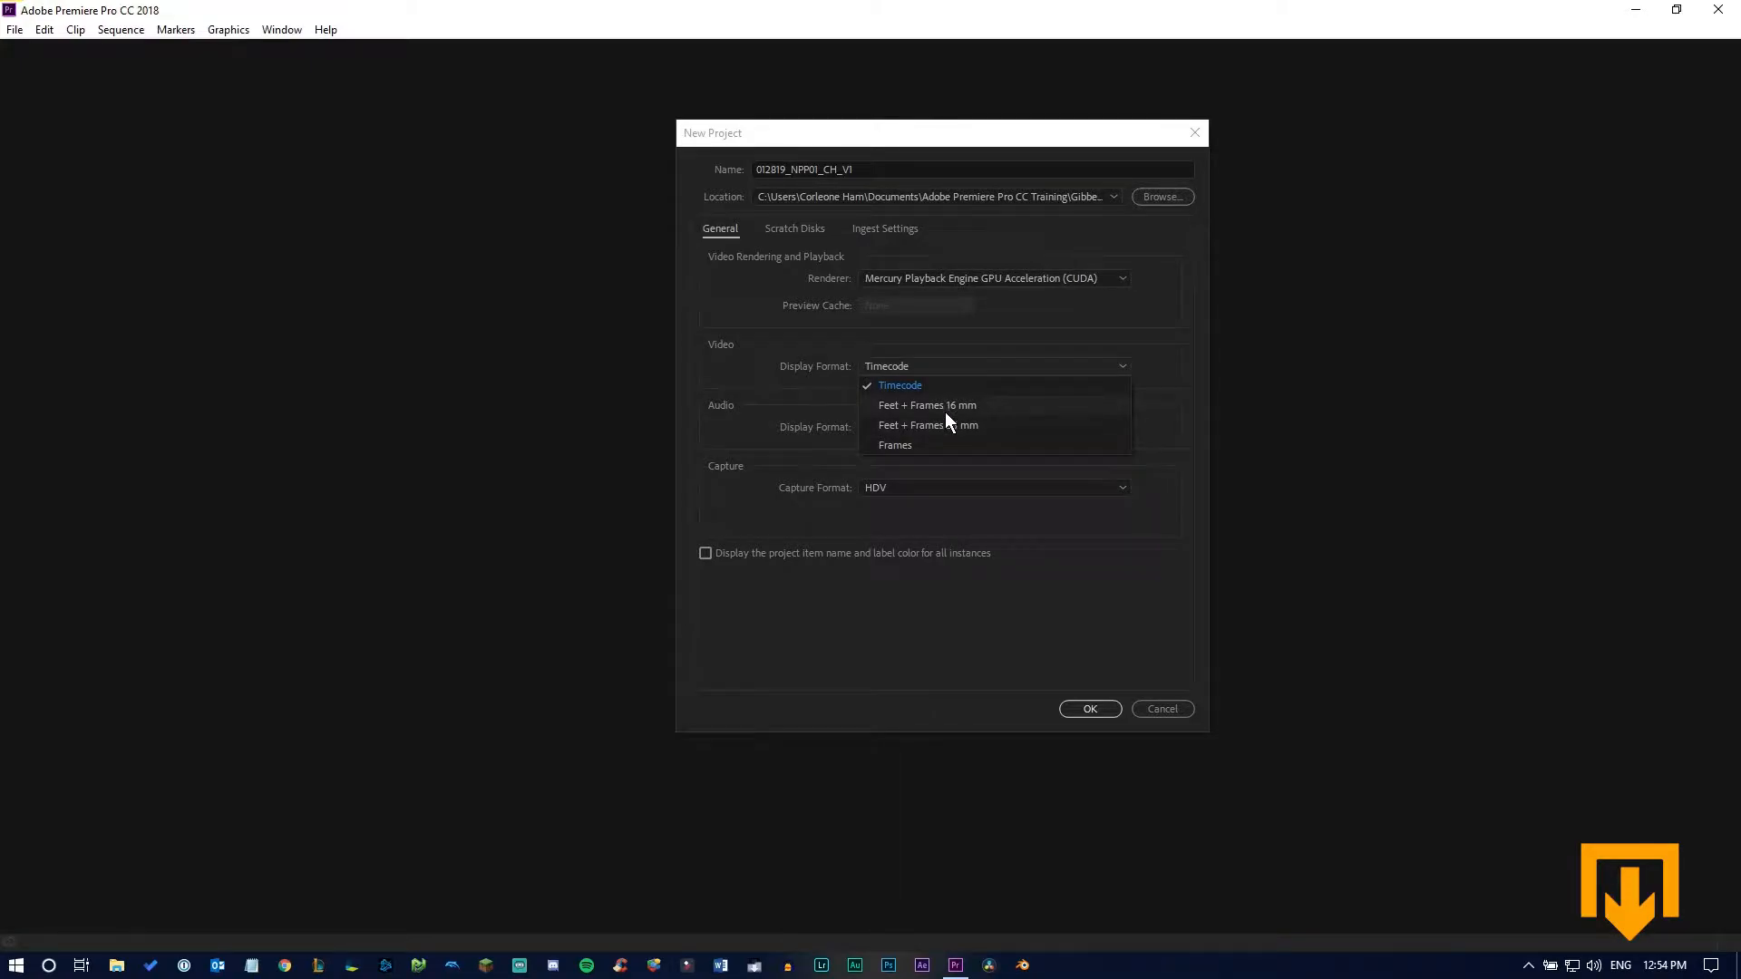
{"action": "left_click", "coordinate": [927, 390]}
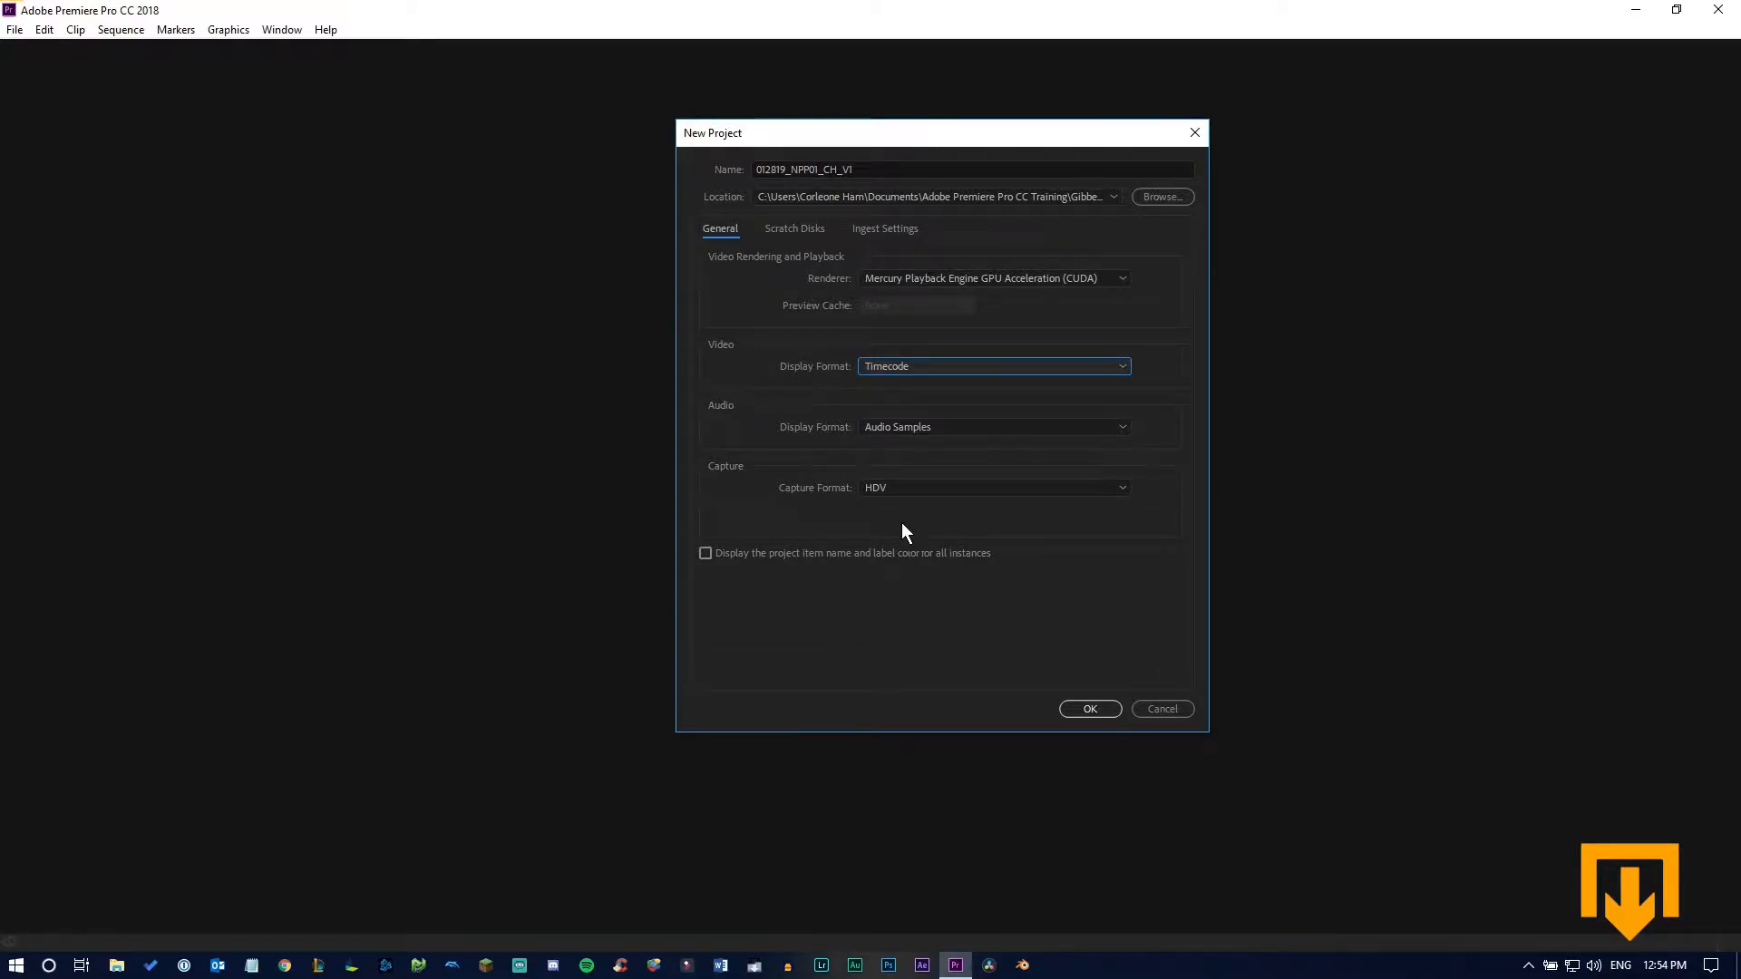
{"action": "left_click", "coordinate": [951, 367]}
{"action": "left_click", "coordinate": [945, 443]}
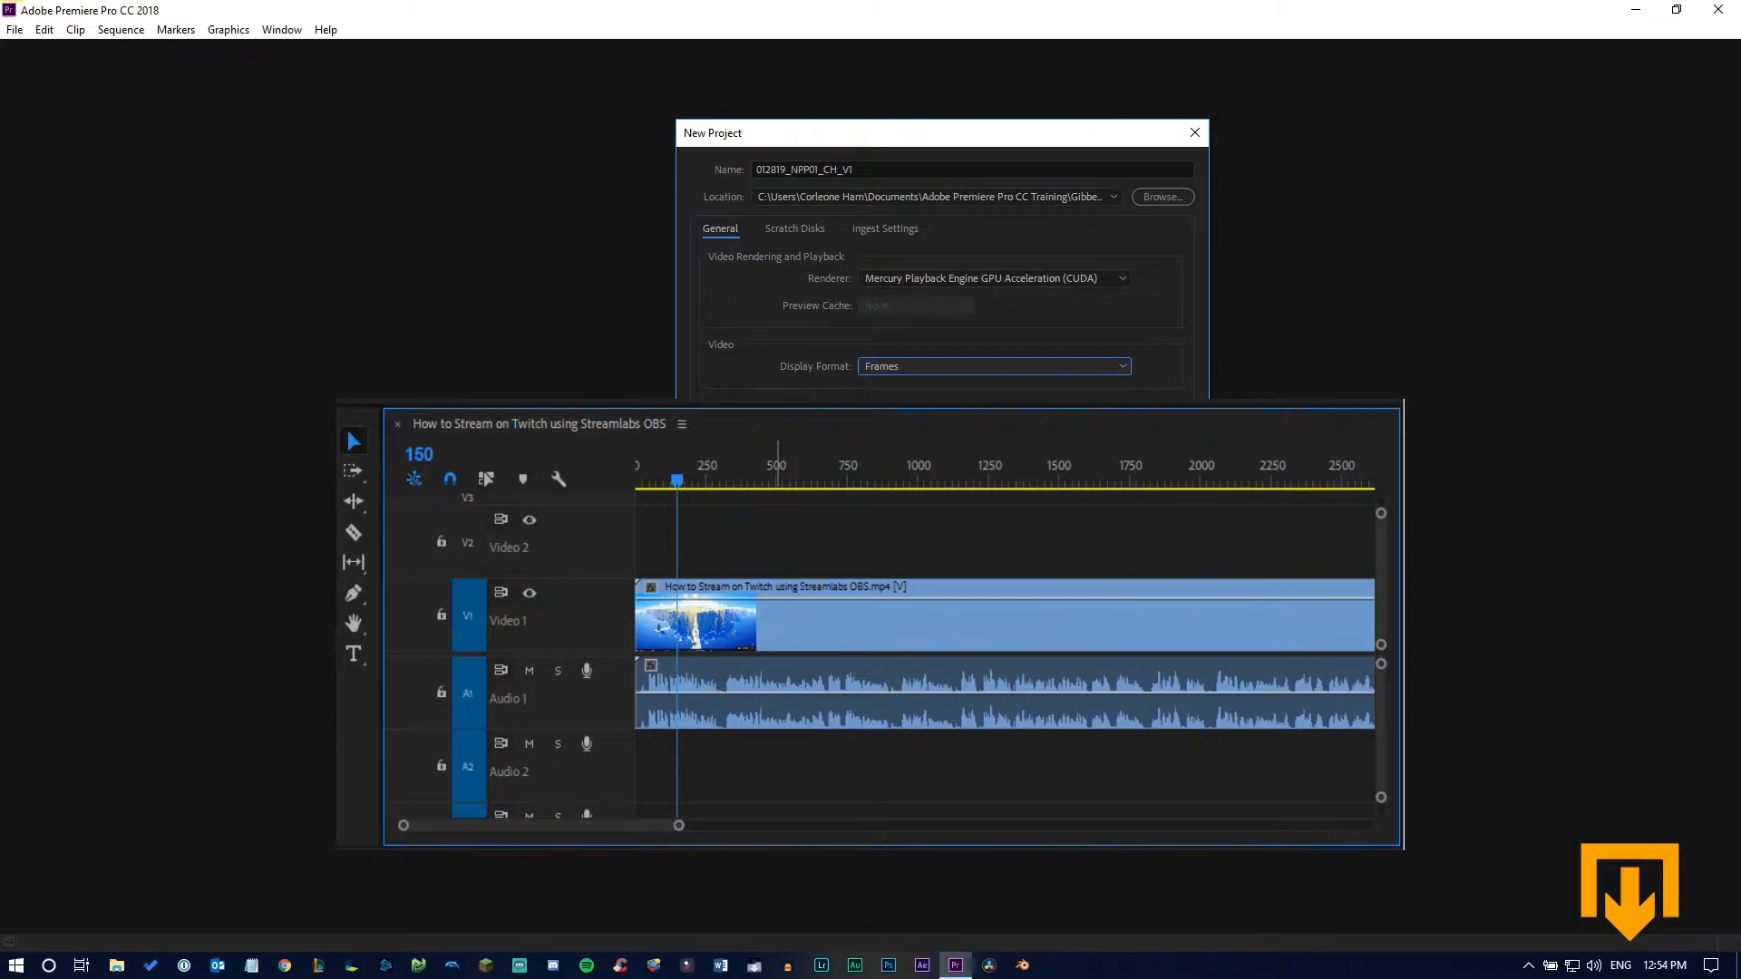
{"action": "left_click", "coordinate": [934, 366]}
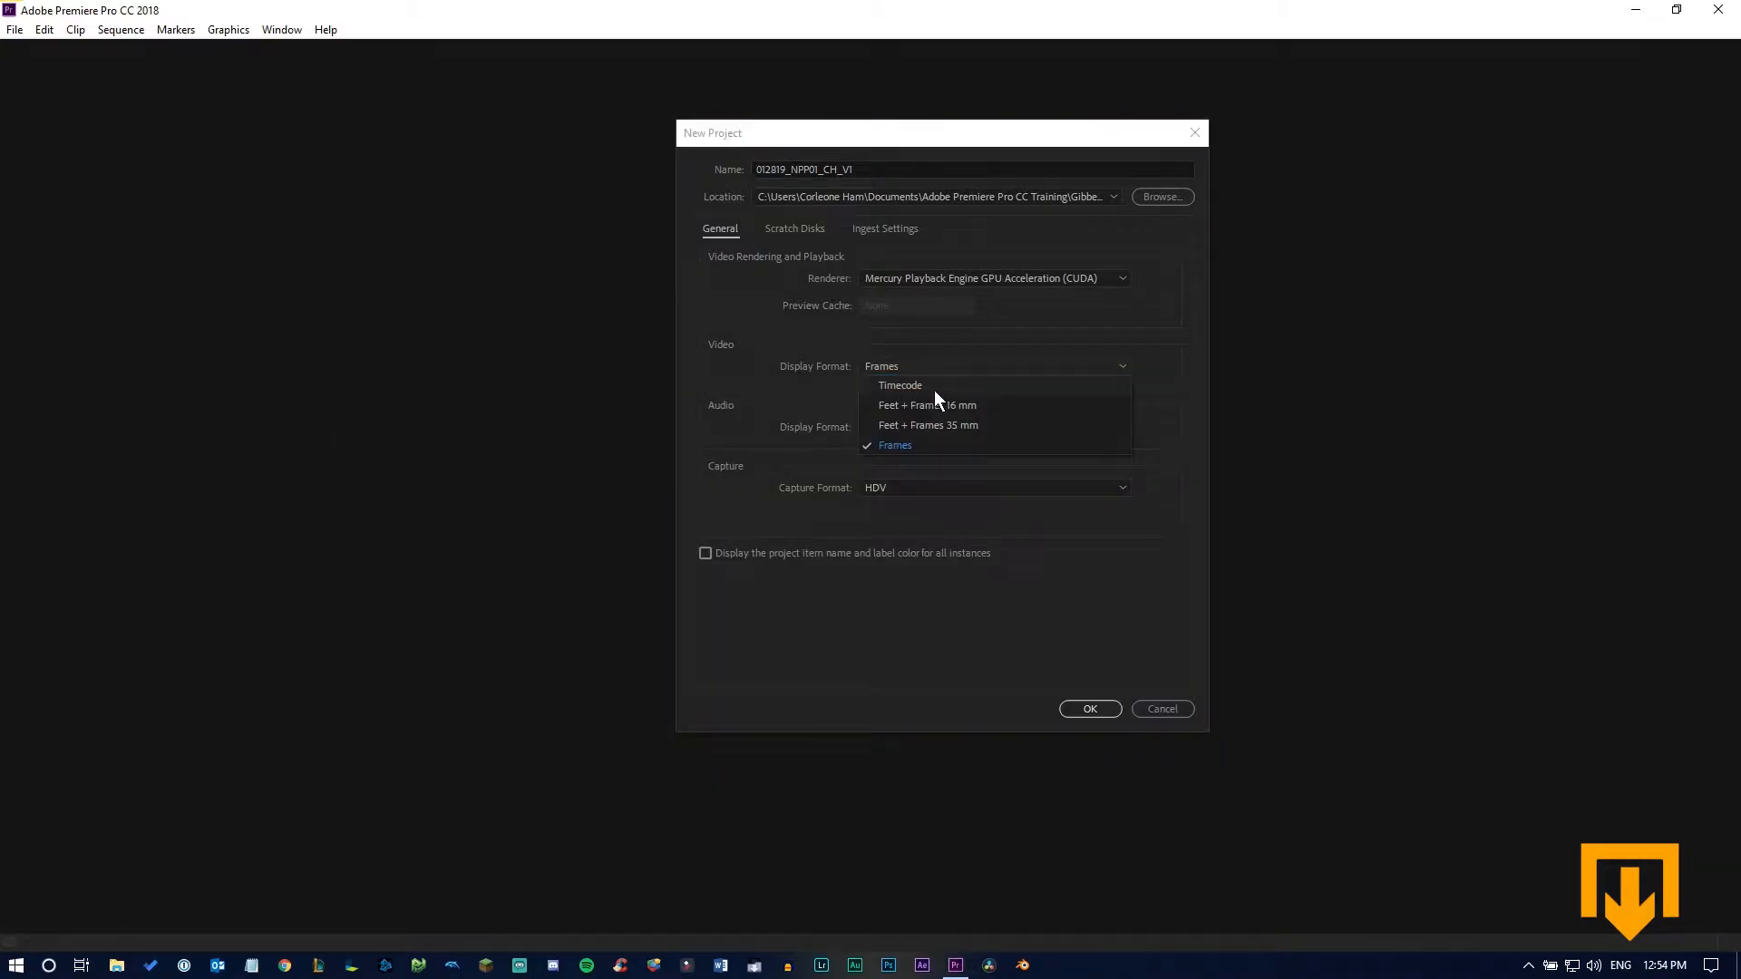
{"action": "left_click", "coordinate": [934, 390]}
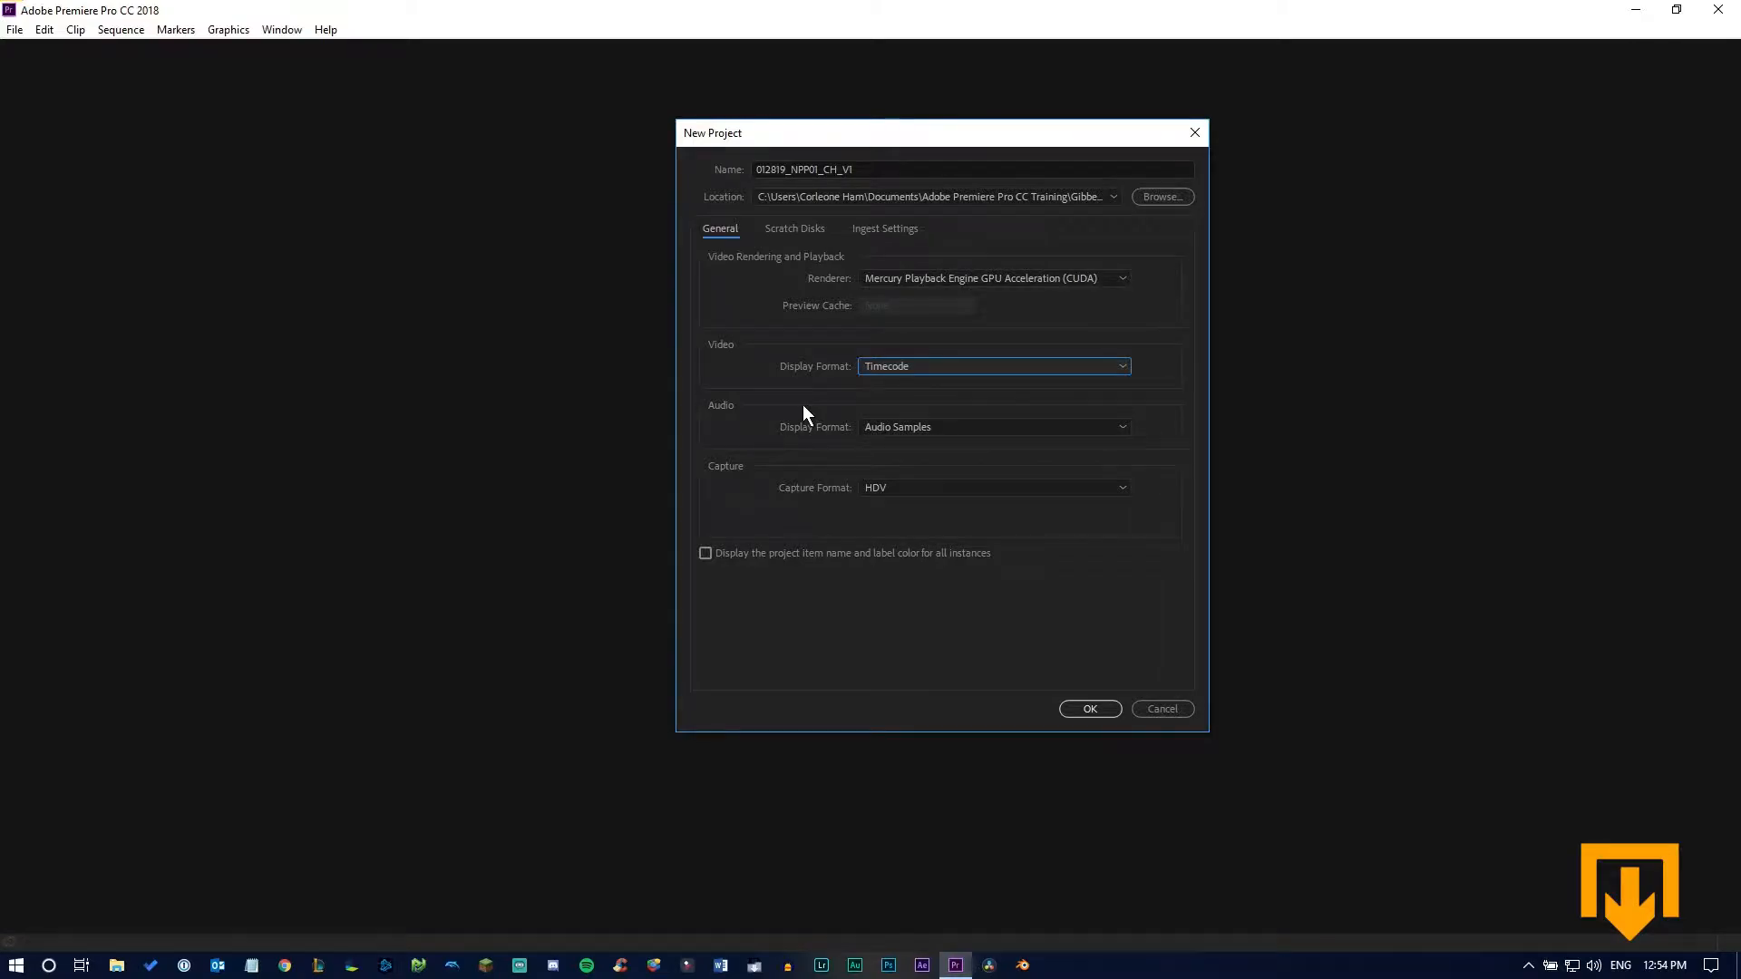
Check the audio display format options, choose HDV as the capture format, and create the project, overwriting the existing one
{"action": "left_click", "coordinate": [881, 428]}
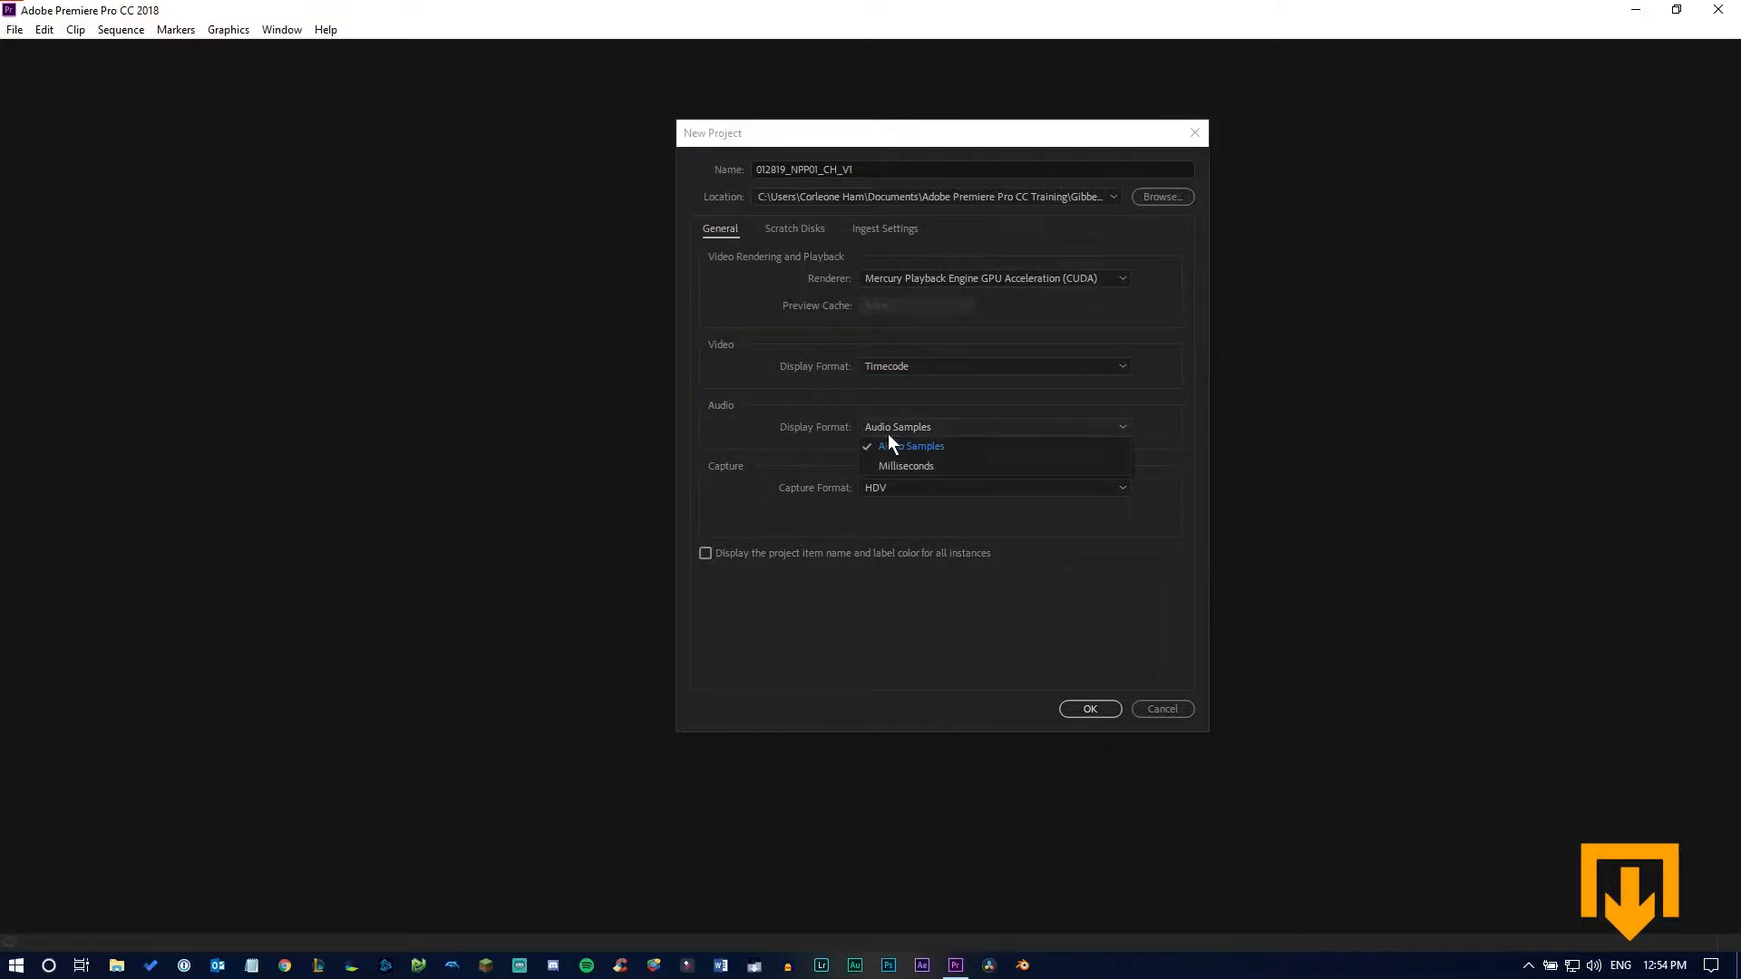
{"action": "left_click", "coordinate": [693, 436]}
{"action": "left_click", "coordinate": [905, 489]}
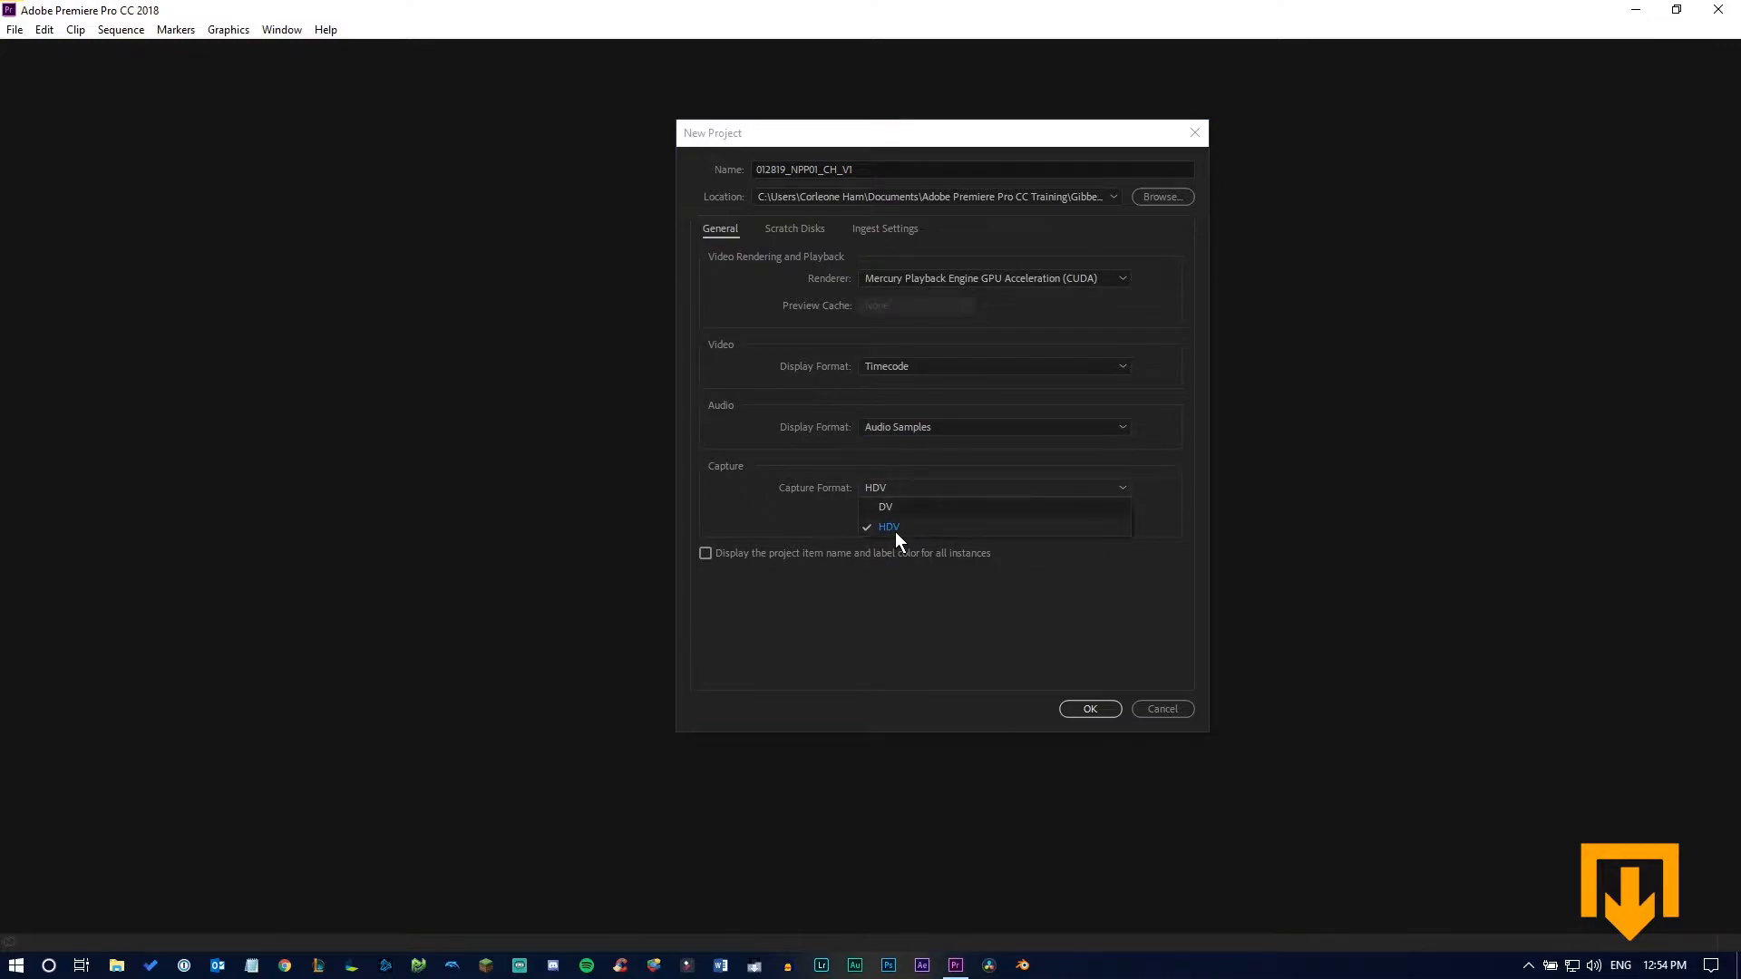
{"action": "left_click", "coordinate": [895, 530]}
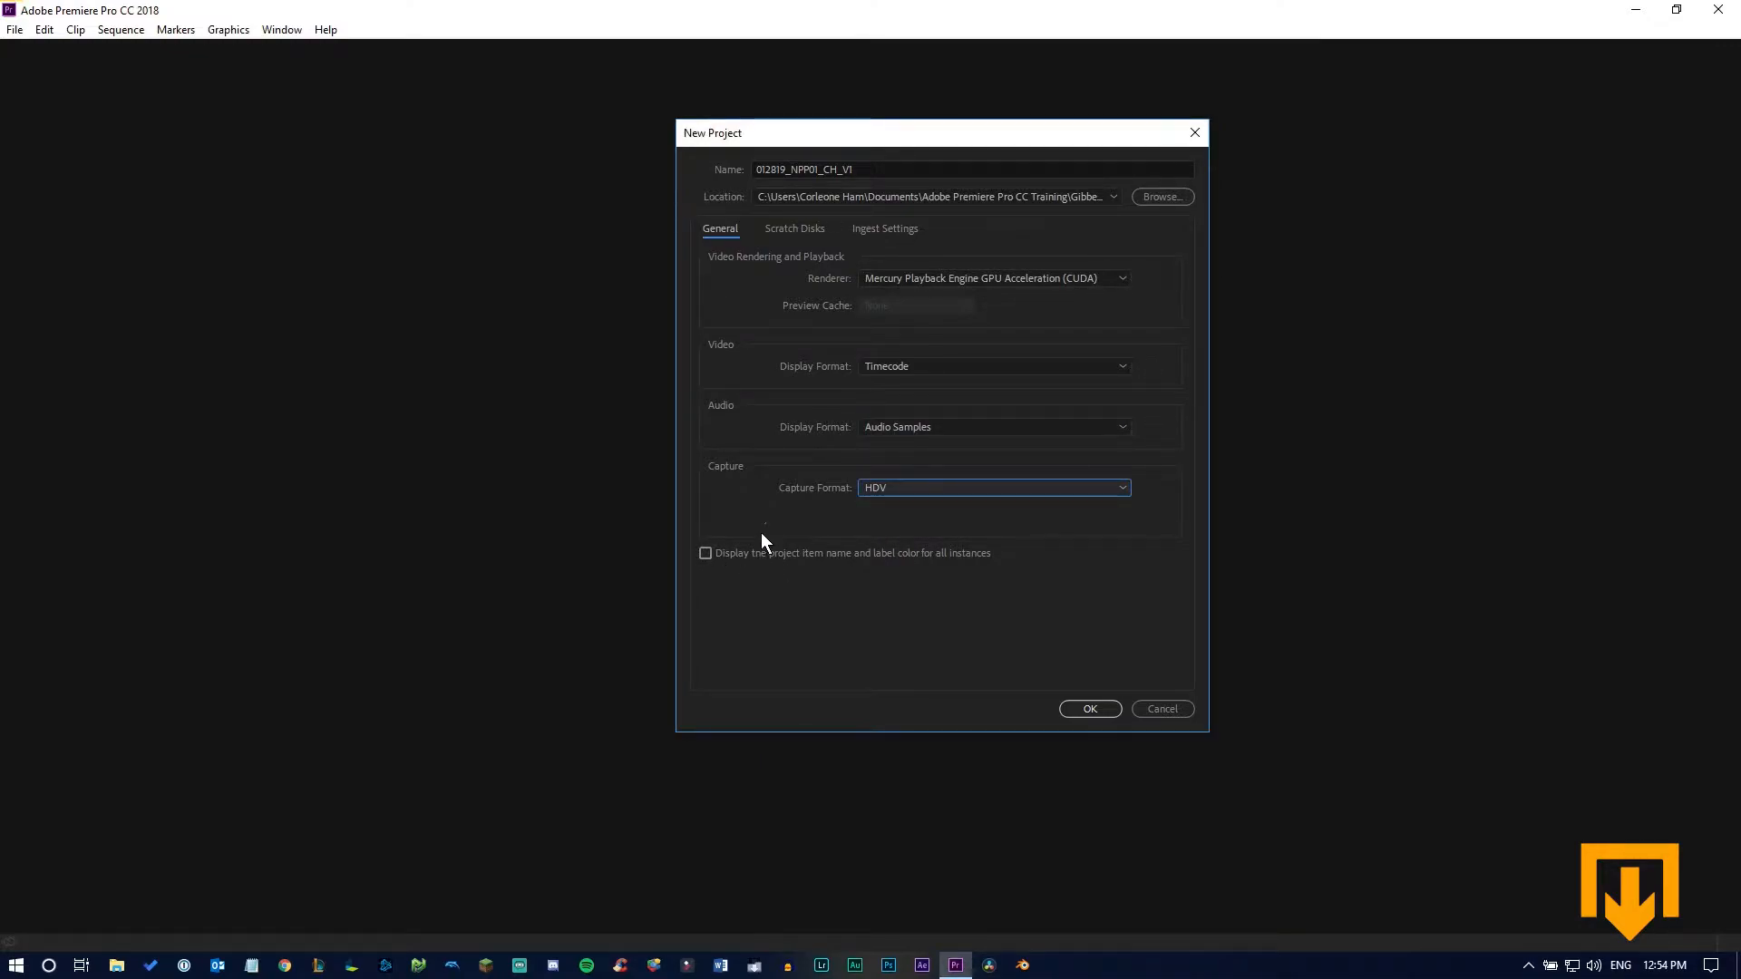
{"action": "left_click", "coordinate": [1090, 709]}
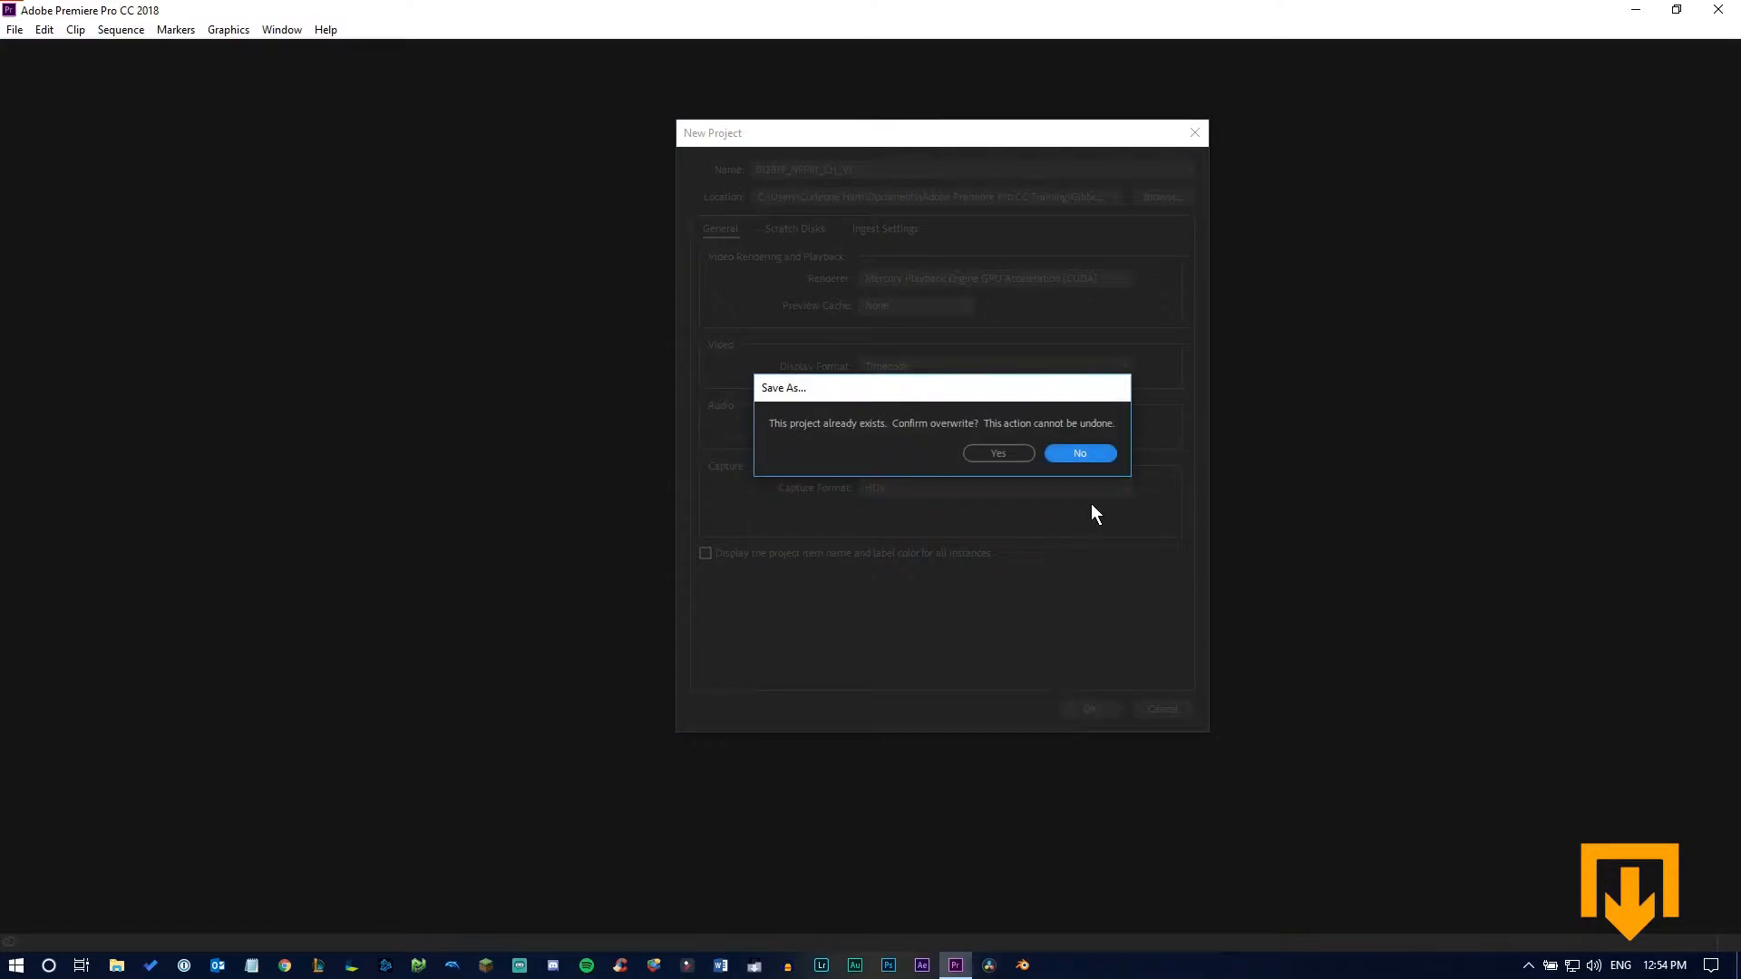
{"action": "left_click", "coordinate": [1023, 456]}
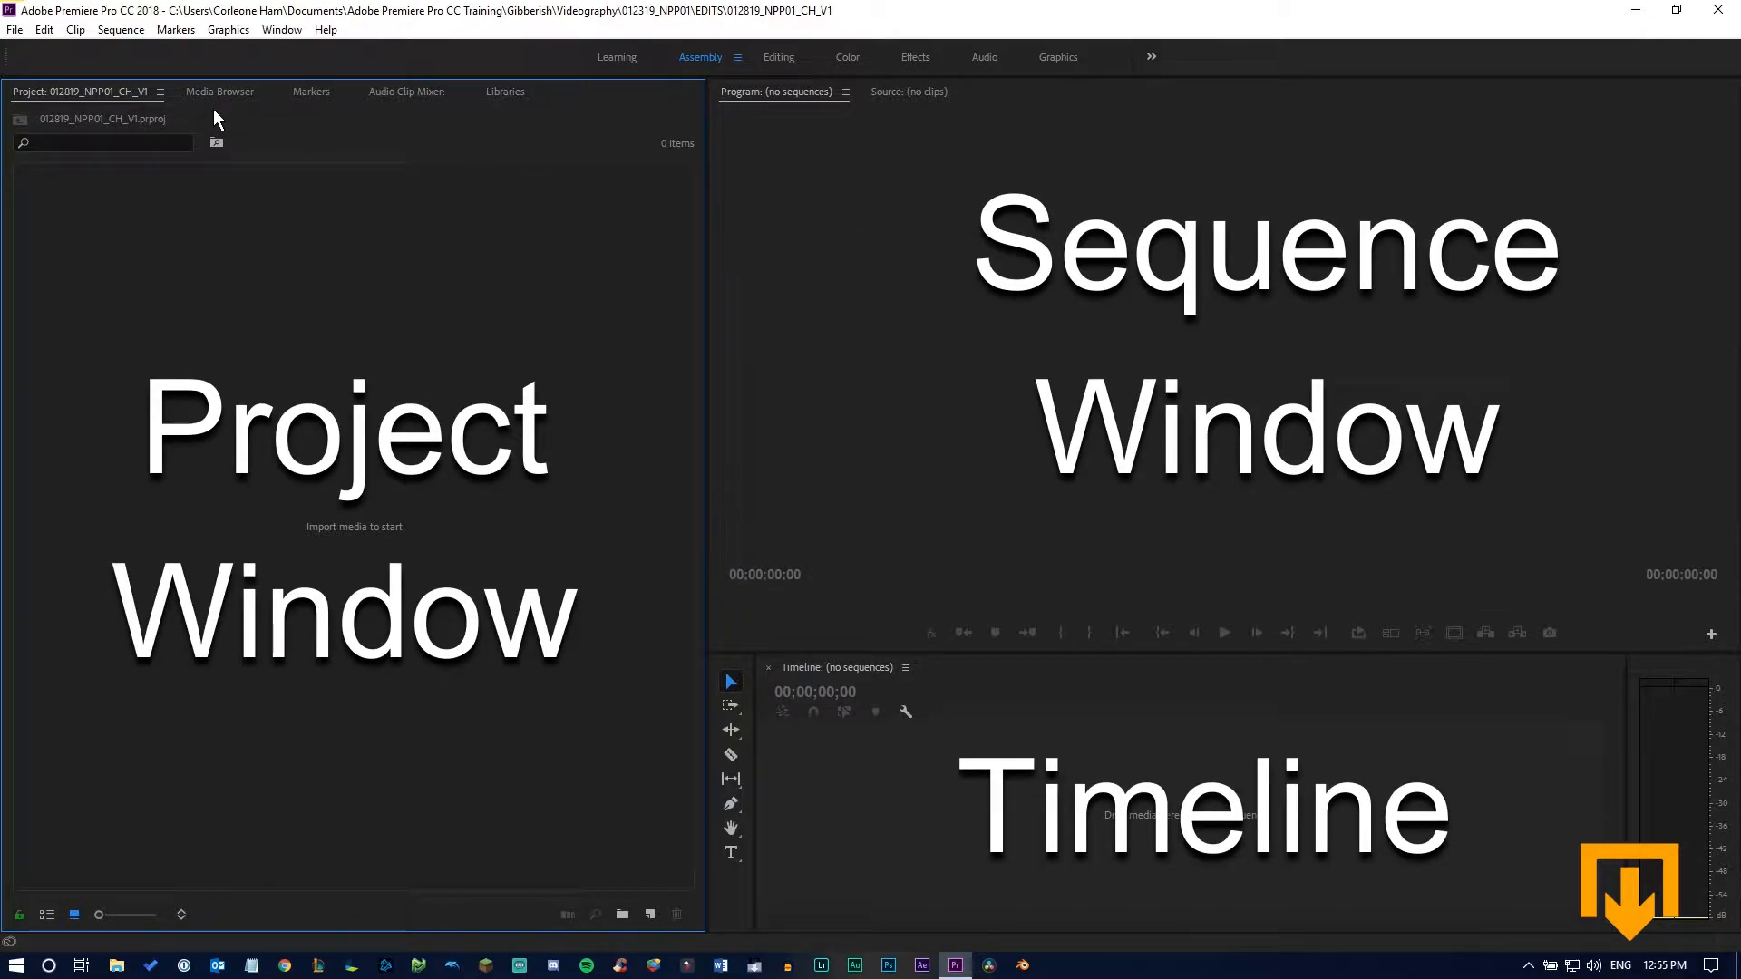
Reset the Assembly workspace to its saved layout
{"action": "left_click", "coordinate": [325, 29]}
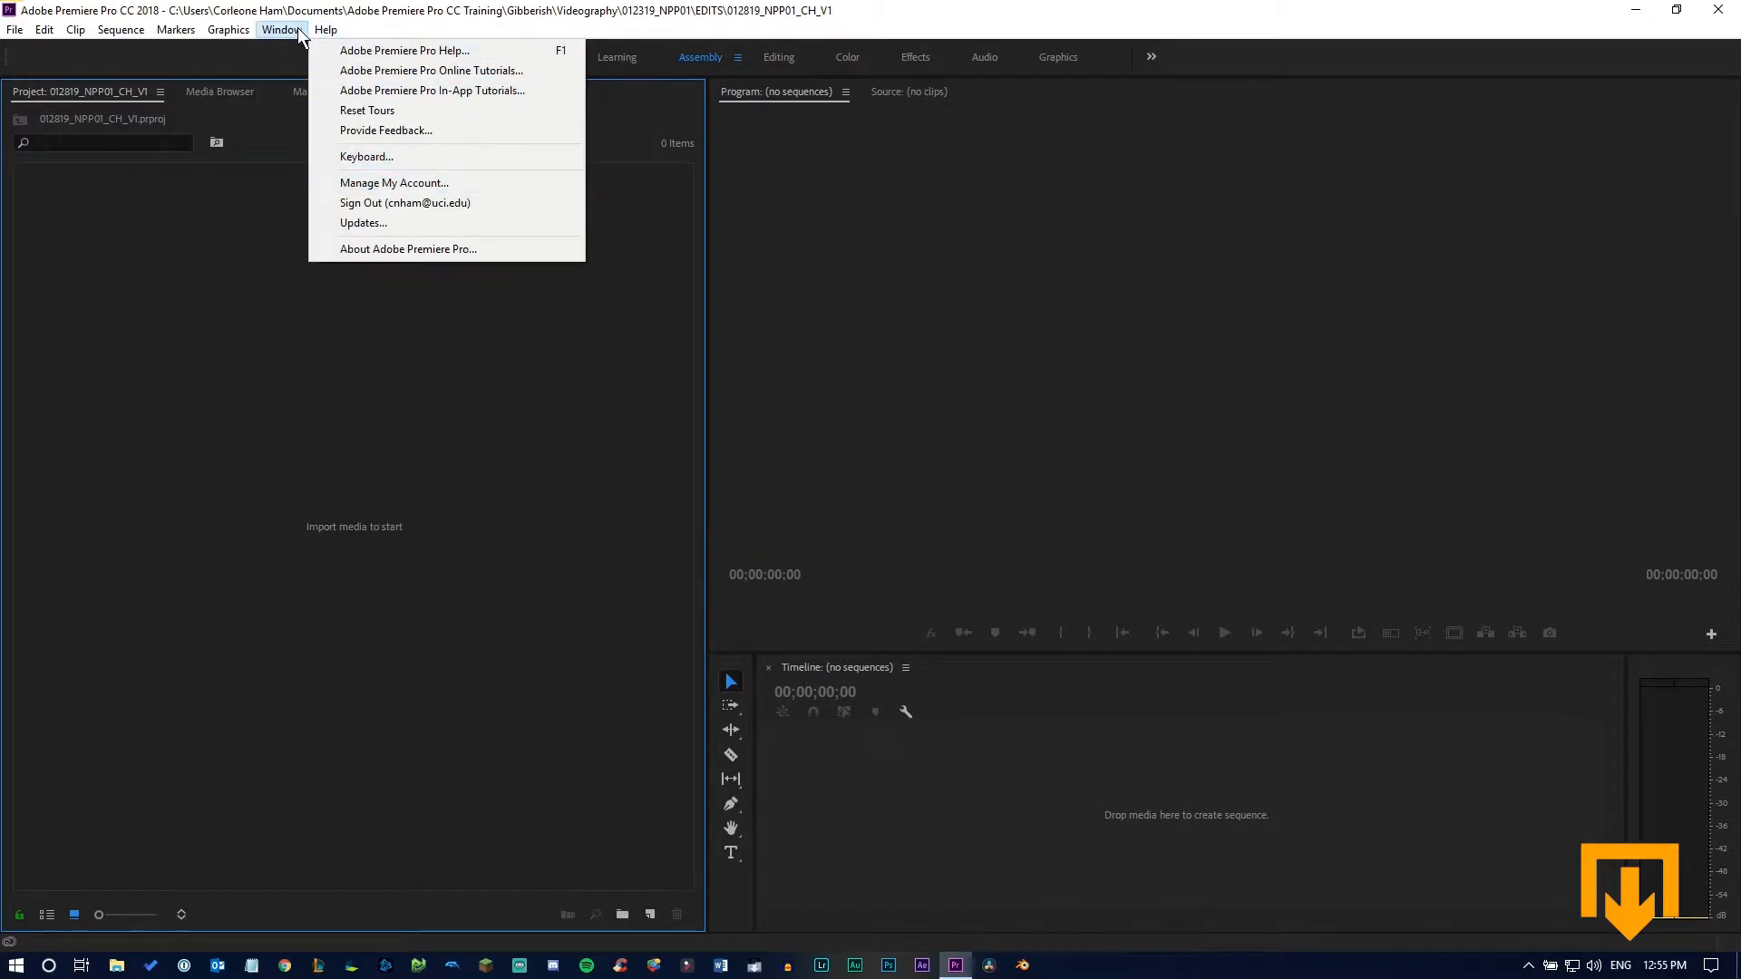
{"action": "mouse_move", "coordinate": [282, 30]}
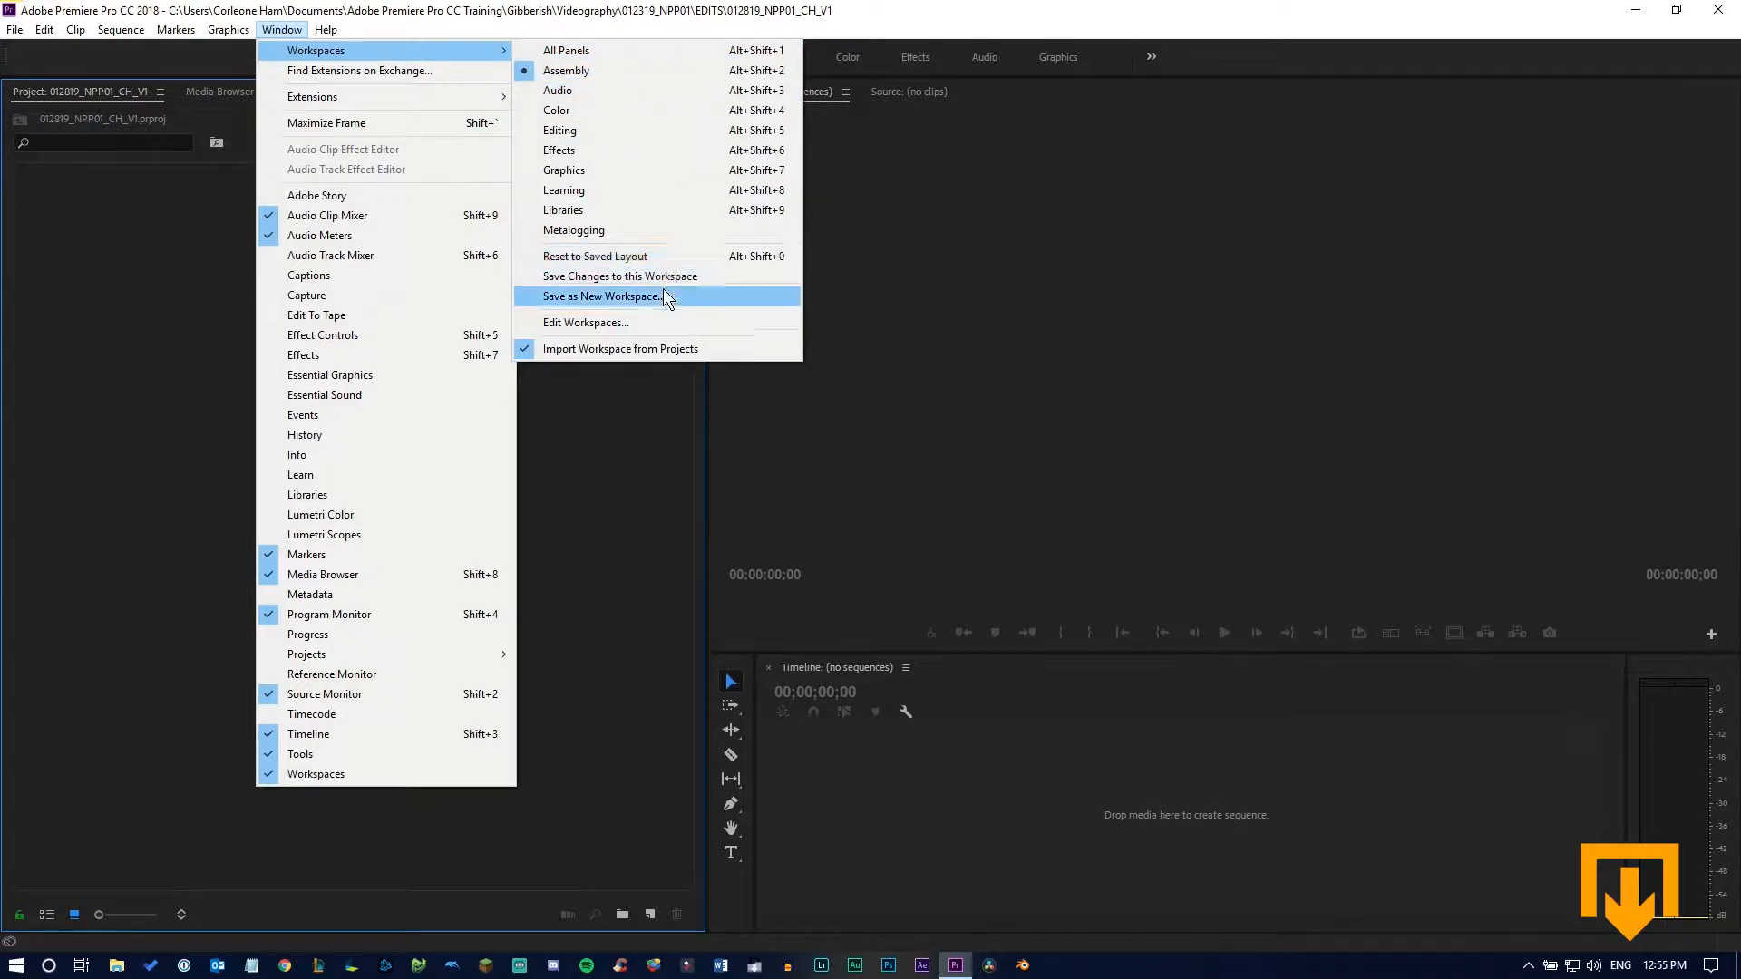
{"action": "left_click", "coordinate": [649, 260]}
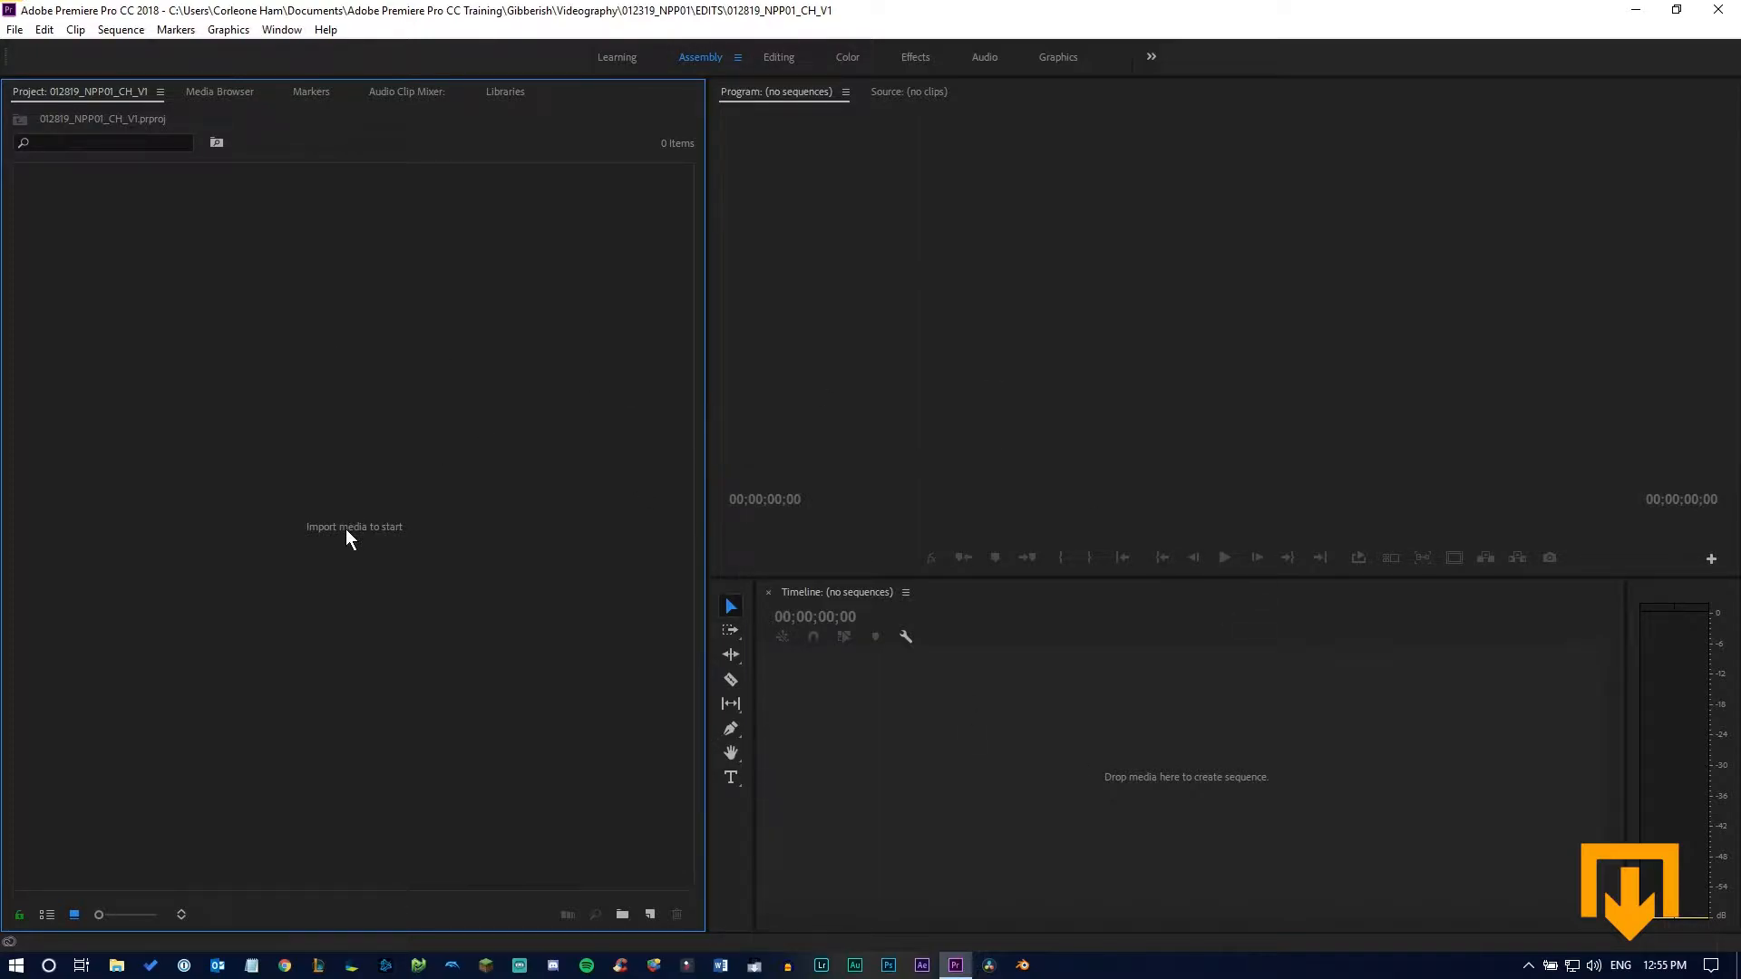
Import the video "How to Stream on Twitch using Streamlabs OBS" from the RAW folder into the project
{"action": "double_click", "coordinate": [321, 532]}
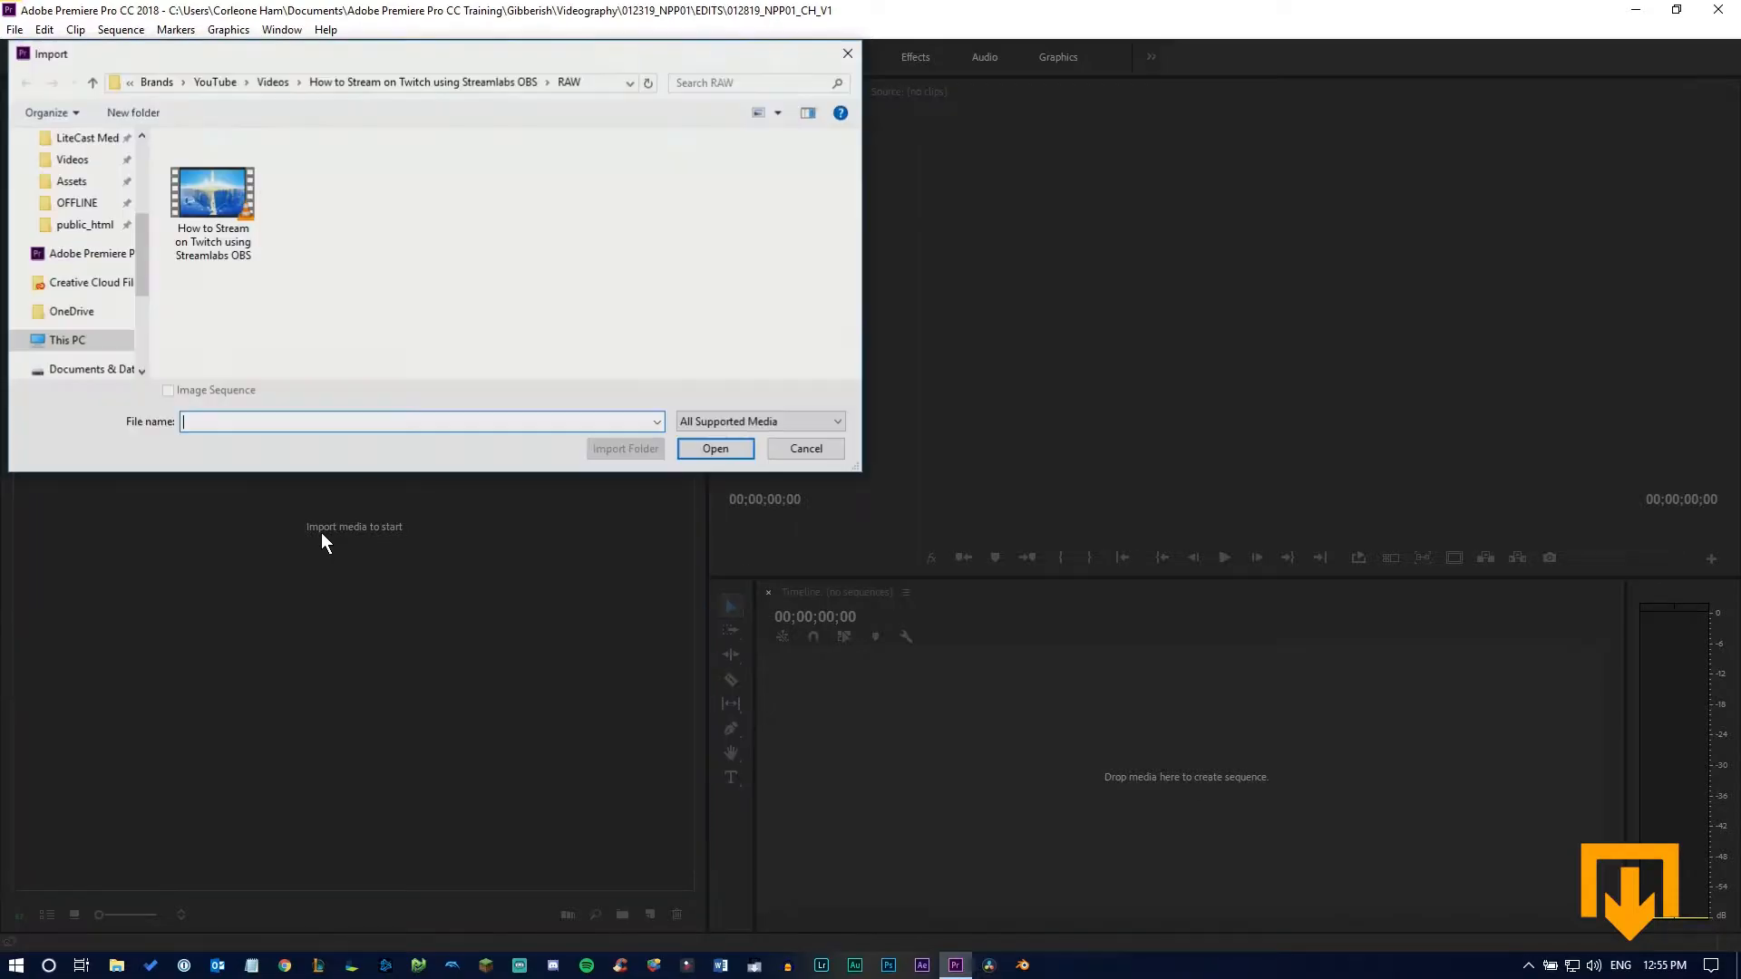
{"action": "double_click", "coordinate": [206, 209]}
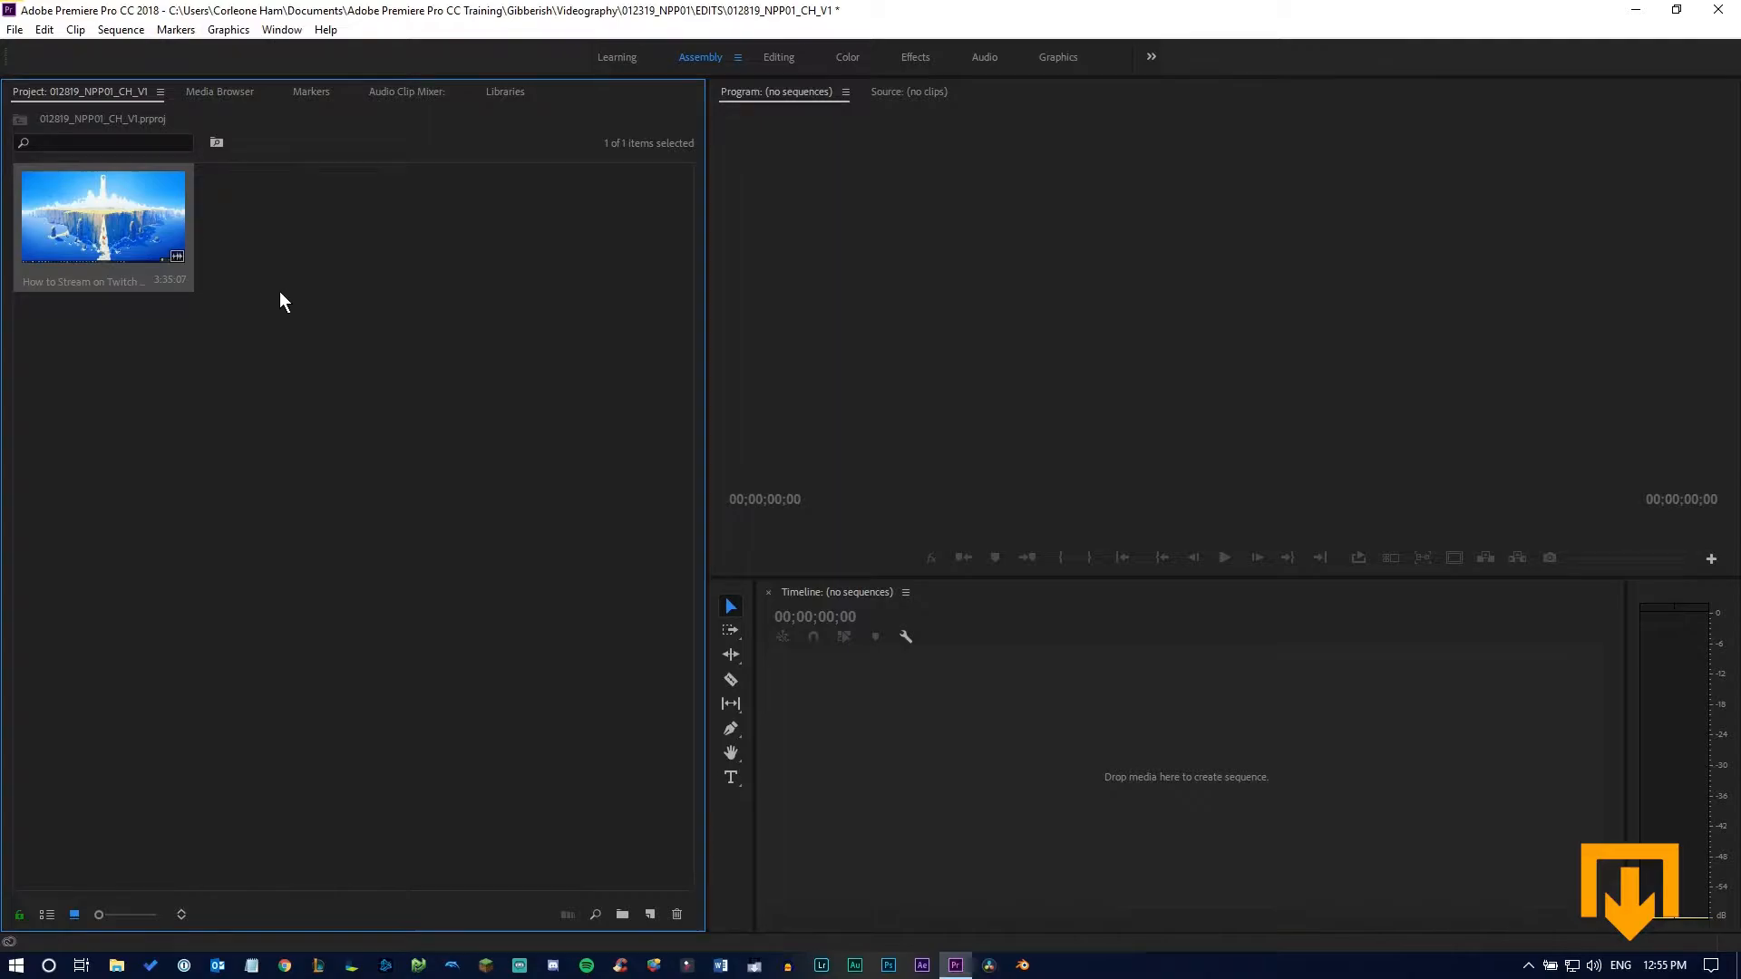
Examine the file types supported for import, try the Adobe Illustrator File filter, return to All Supported Media, and cancel the import
{"action": "double_click", "coordinate": [341, 310]}
{"action": "left_click", "coordinate": [760, 423]}
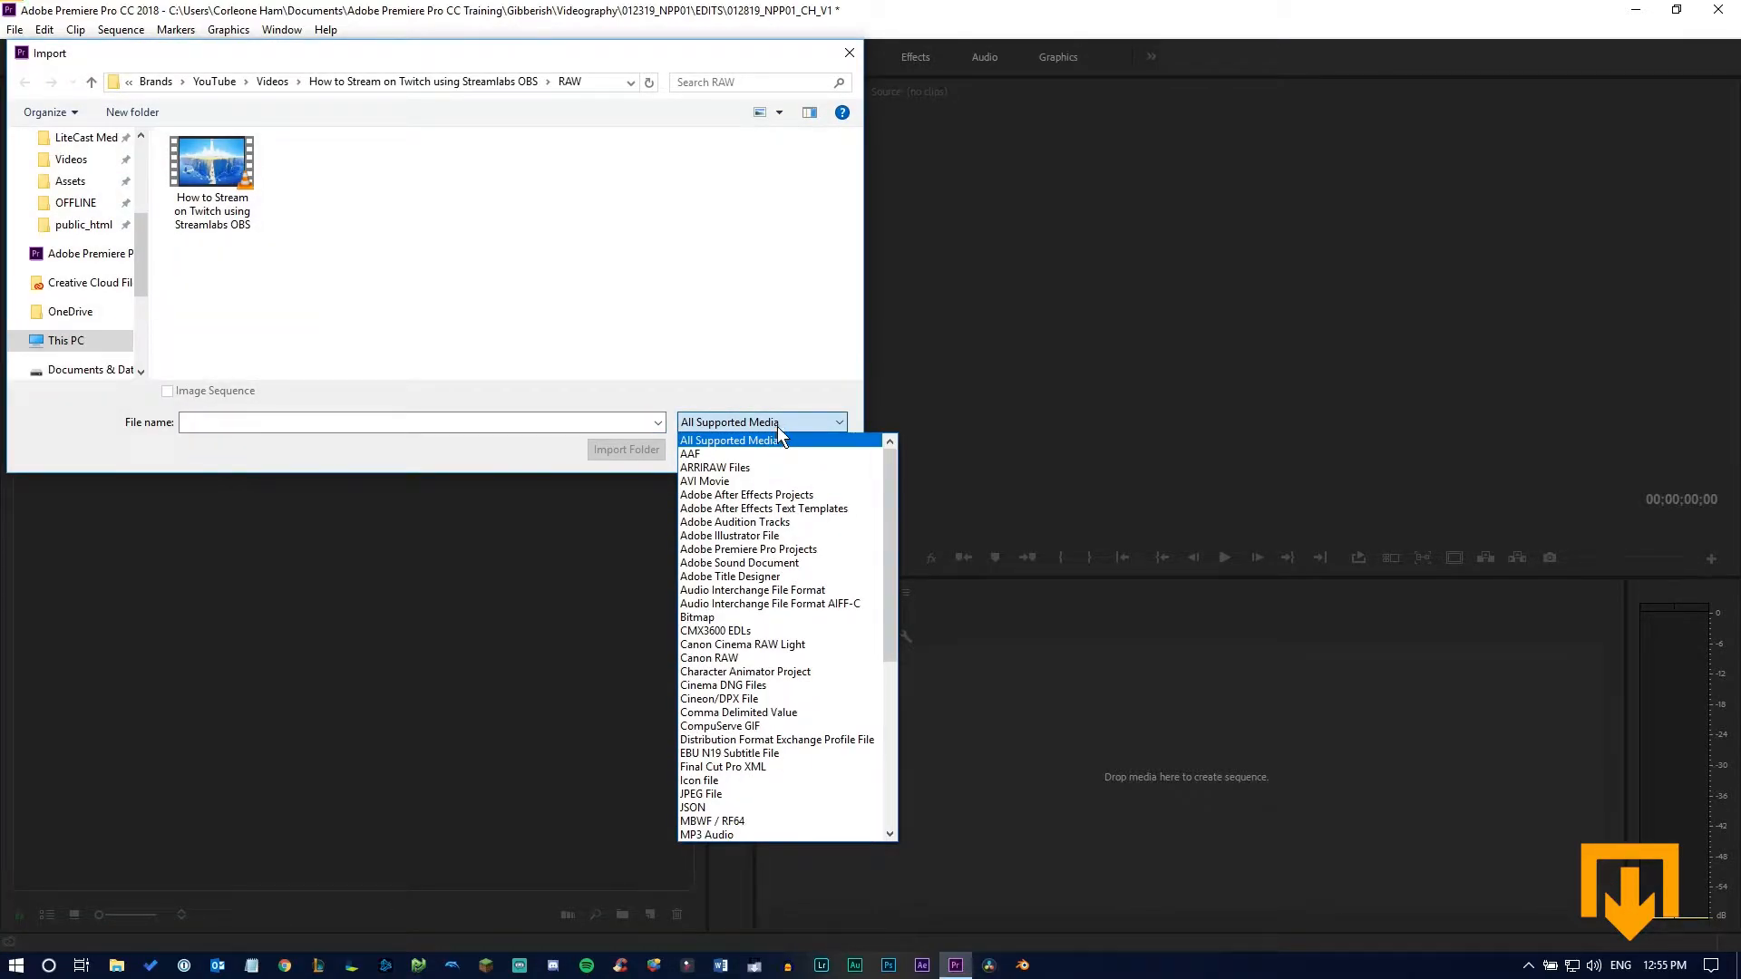
{"action": "scroll", "coordinate": [812, 480], "scroll_direction": "down", "scroll_amount": 5}
{"action": "scroll", "coordinate": [834, 615], "scroll_direction": "up", "scroll_amount": 5}
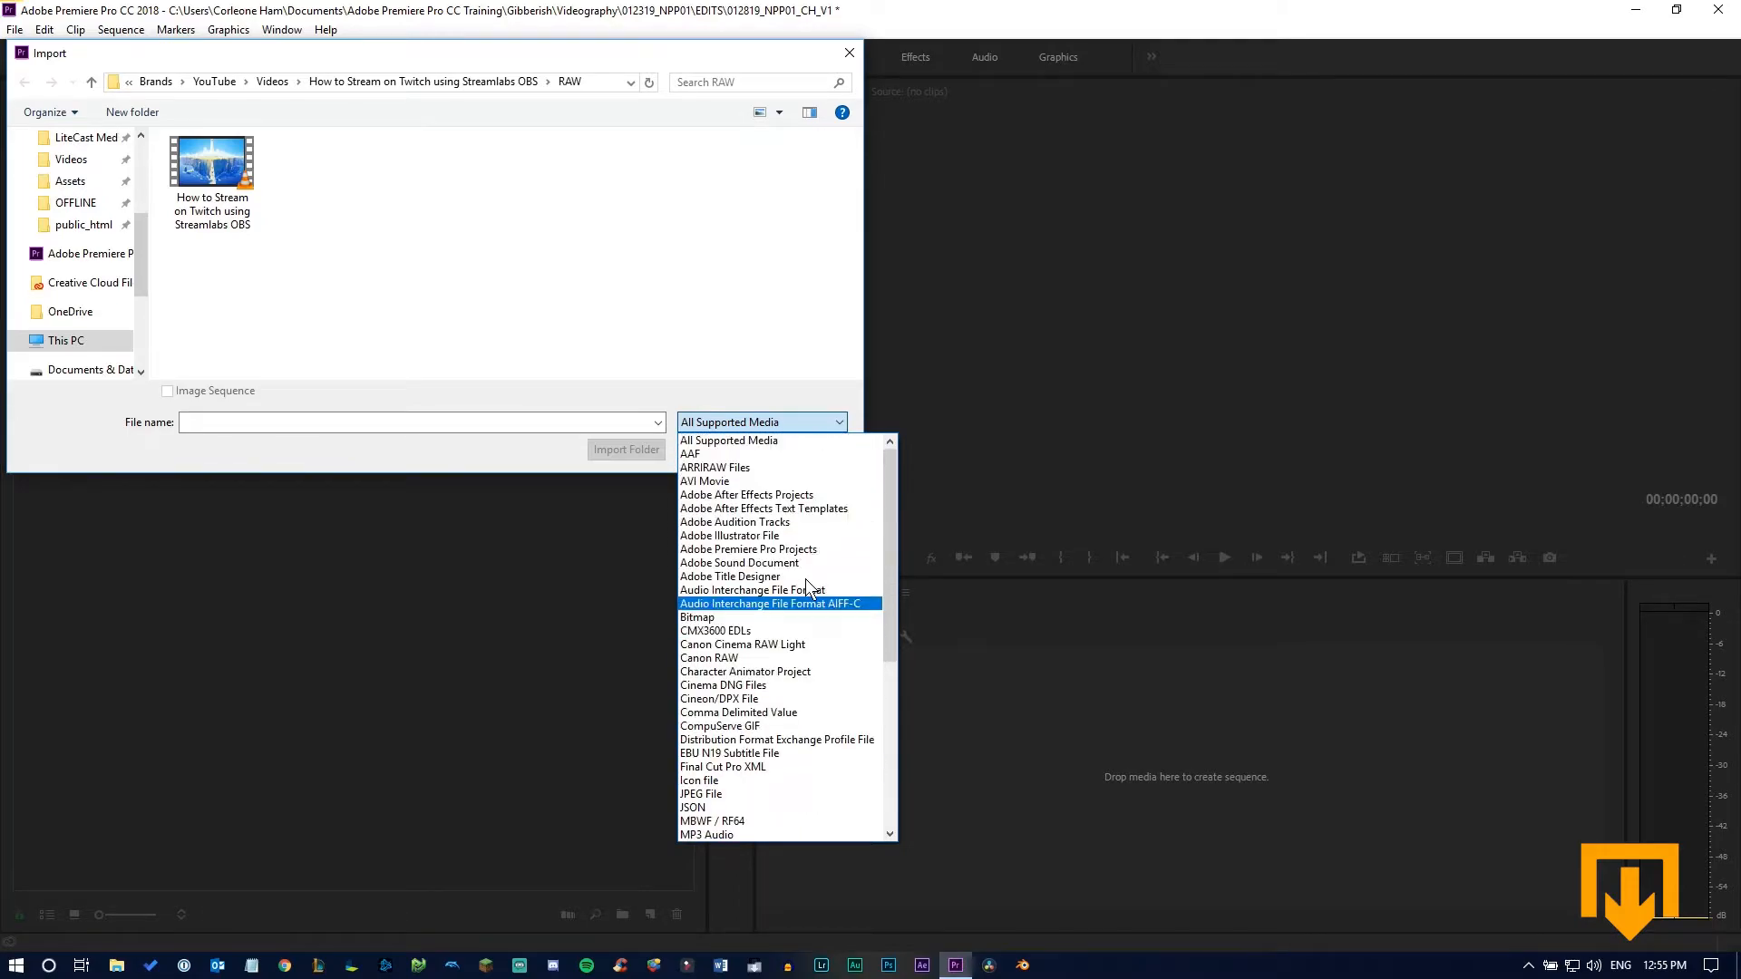
{"action": "left_click", "coordinate": [770, 505]}
{"action": "left_click", "coordinate": [758, 422]}
{"action": "left_click", "coordinate": [752, 454]}
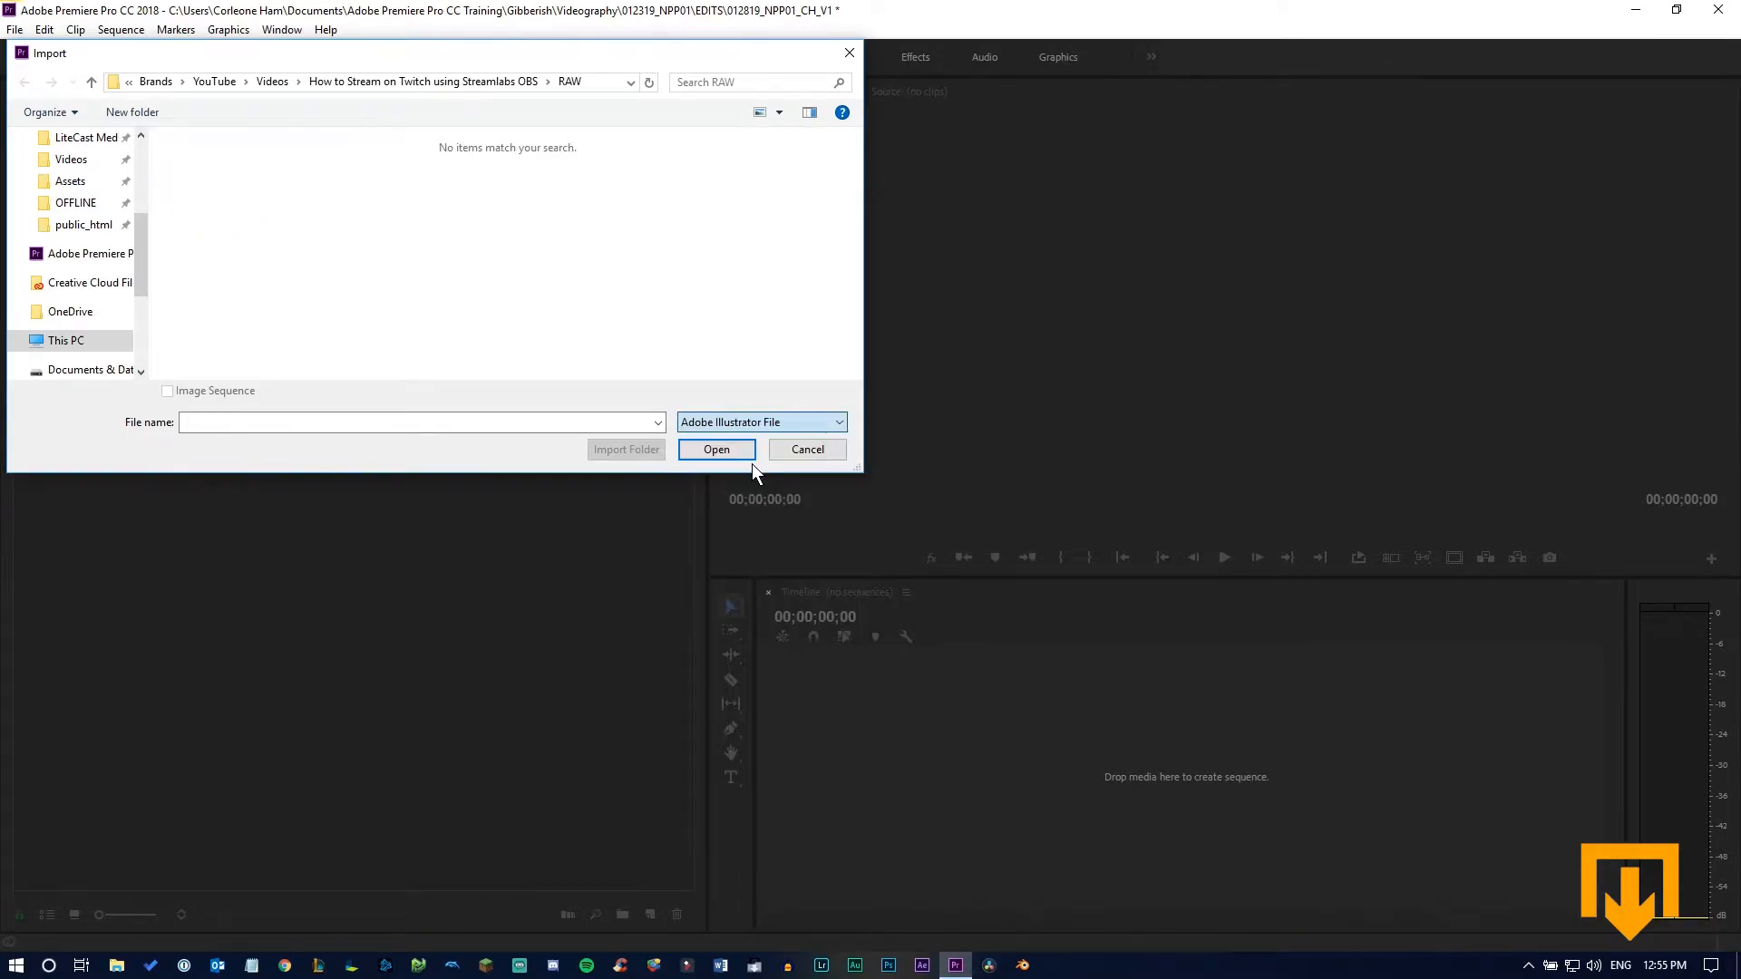
{"action": "left_click", "coordinate": [758, 422]}
{"action": "scroll", "coordinate": [749, 452], "scroll_direction": "up", "scroll_amount": 5}
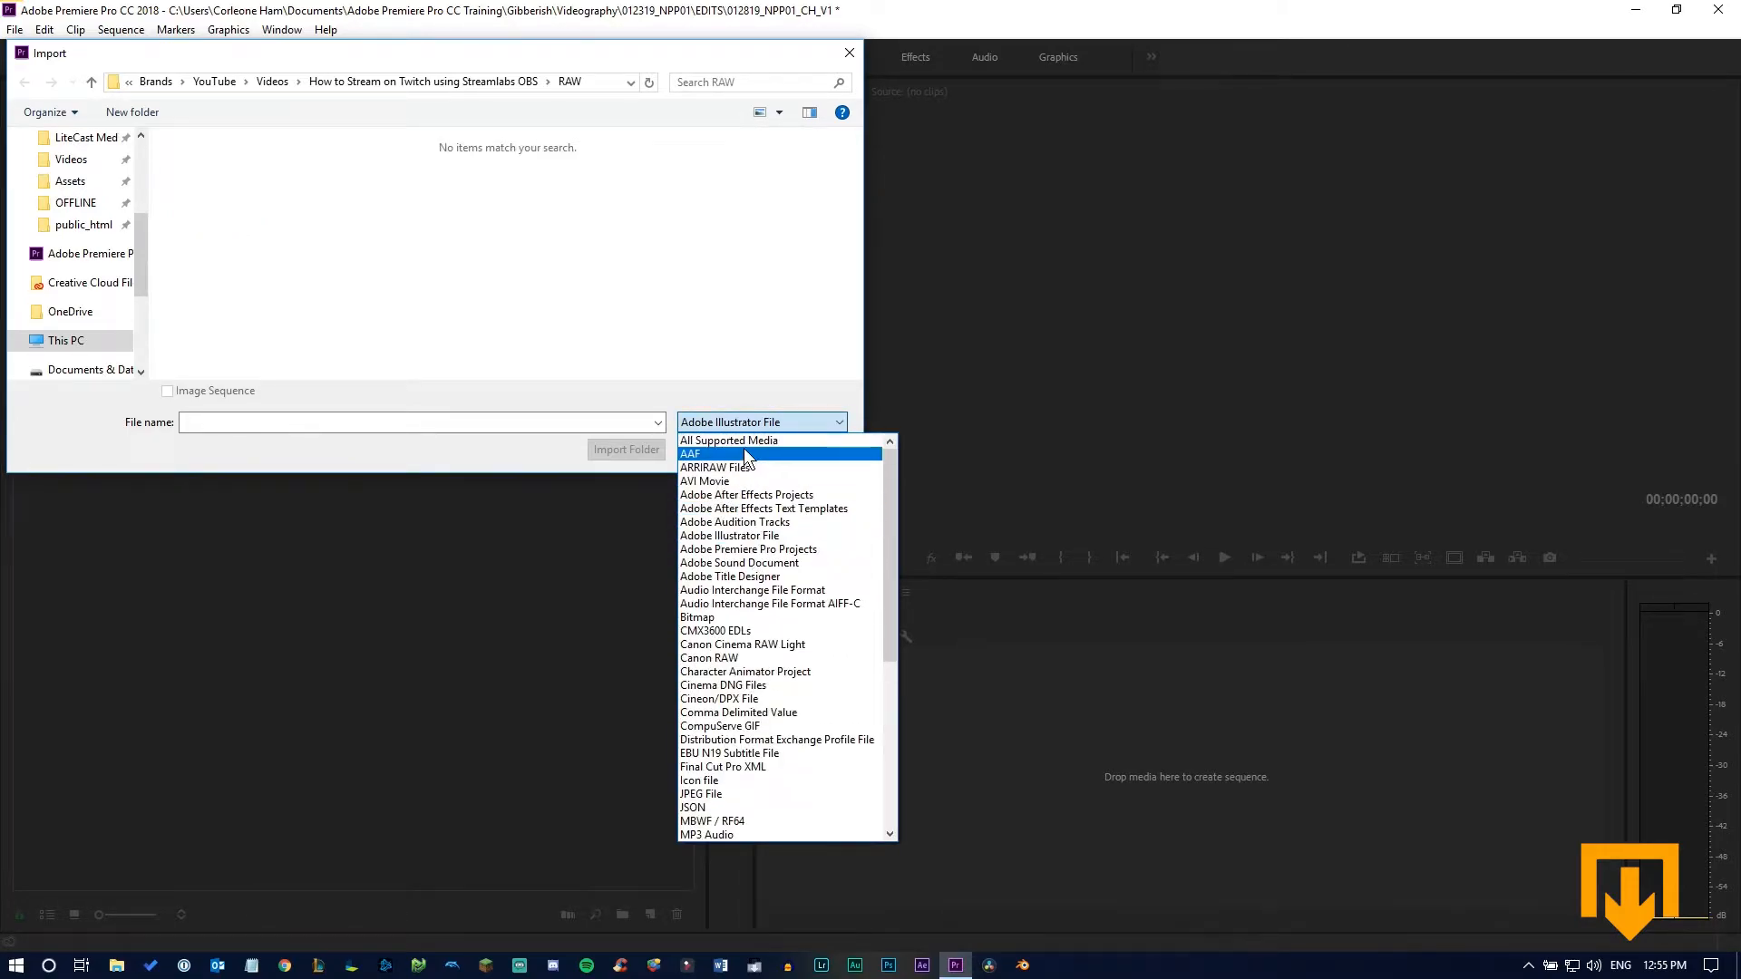
{"action": "left_click", "coordinate": [743, 441]}
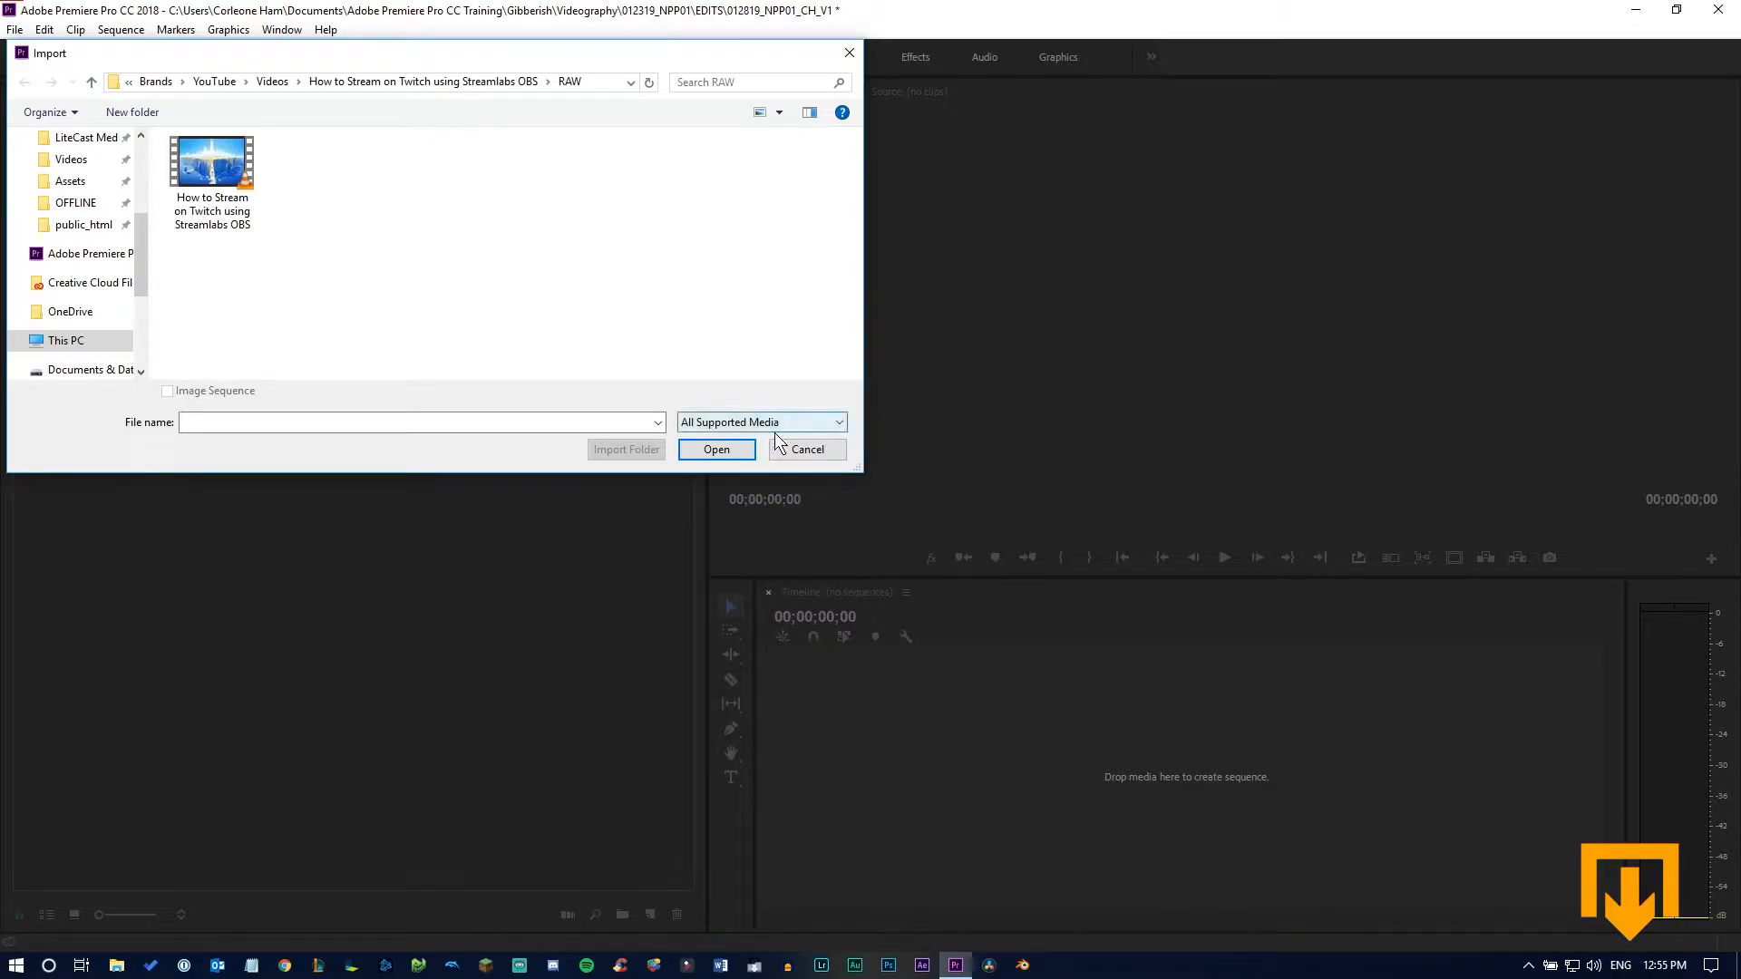
{"action": "left_click", "coordinate": [805, 450]}
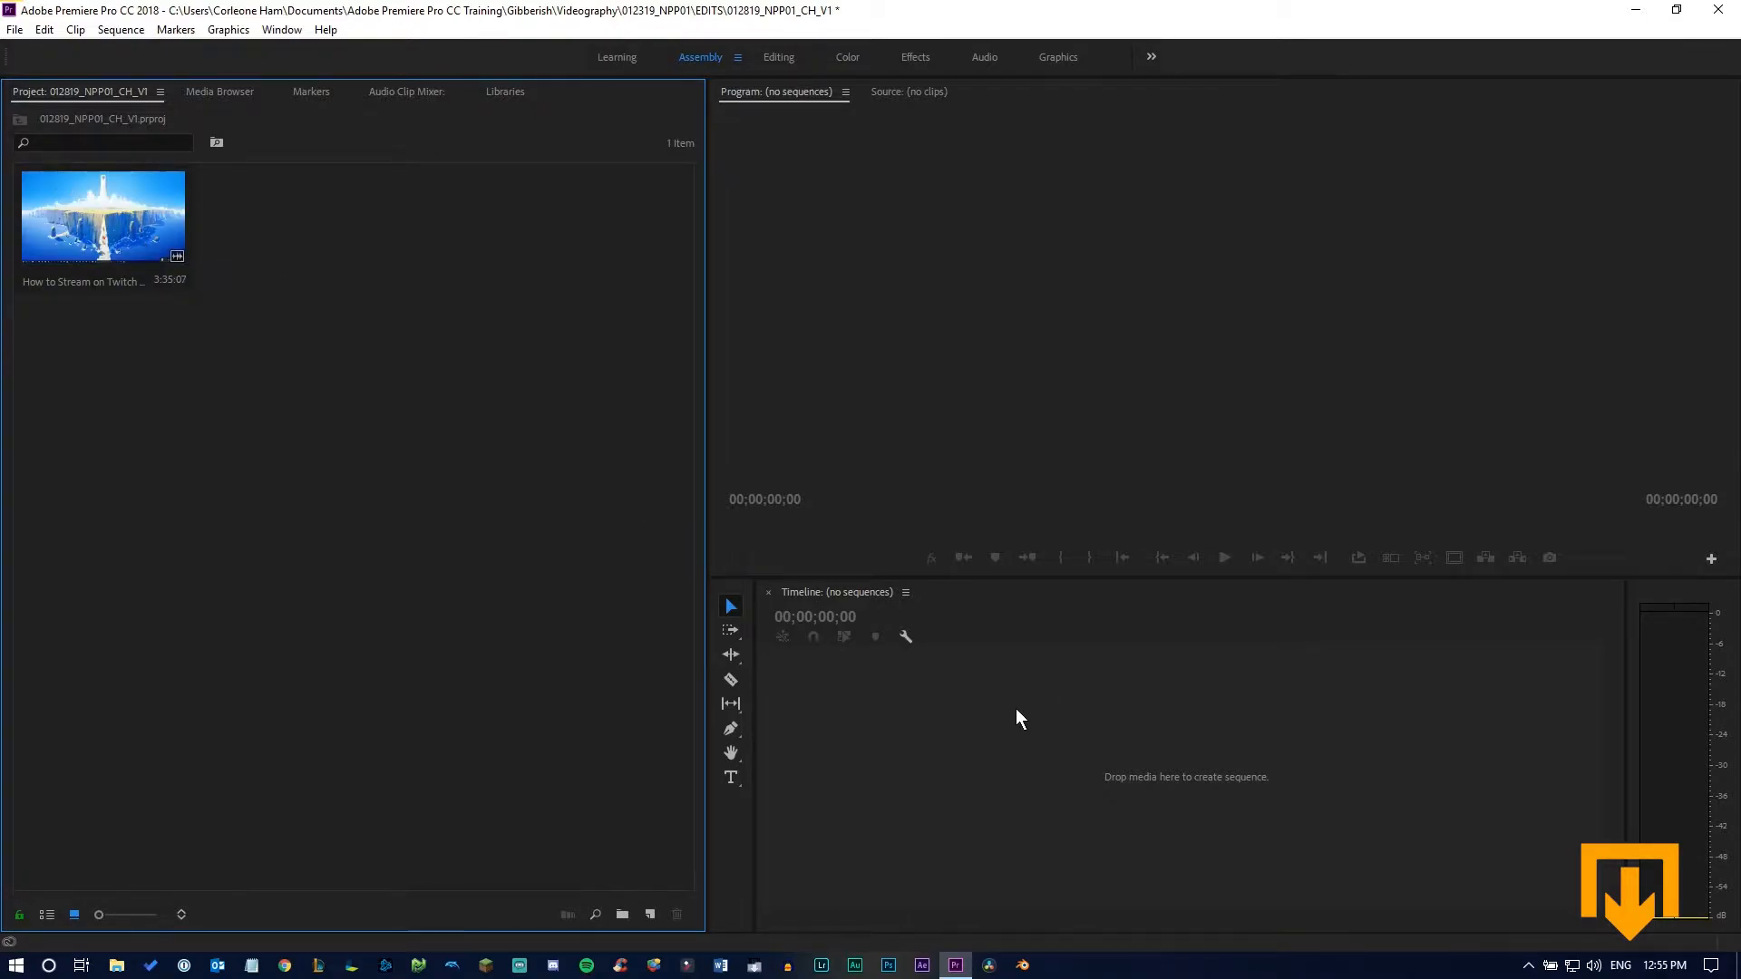
Create a new sequence from the imported "How to Stream on Twitch using Streamlabs OBS" clip
{"action": "right_click", "coordinate": [112, 214]}
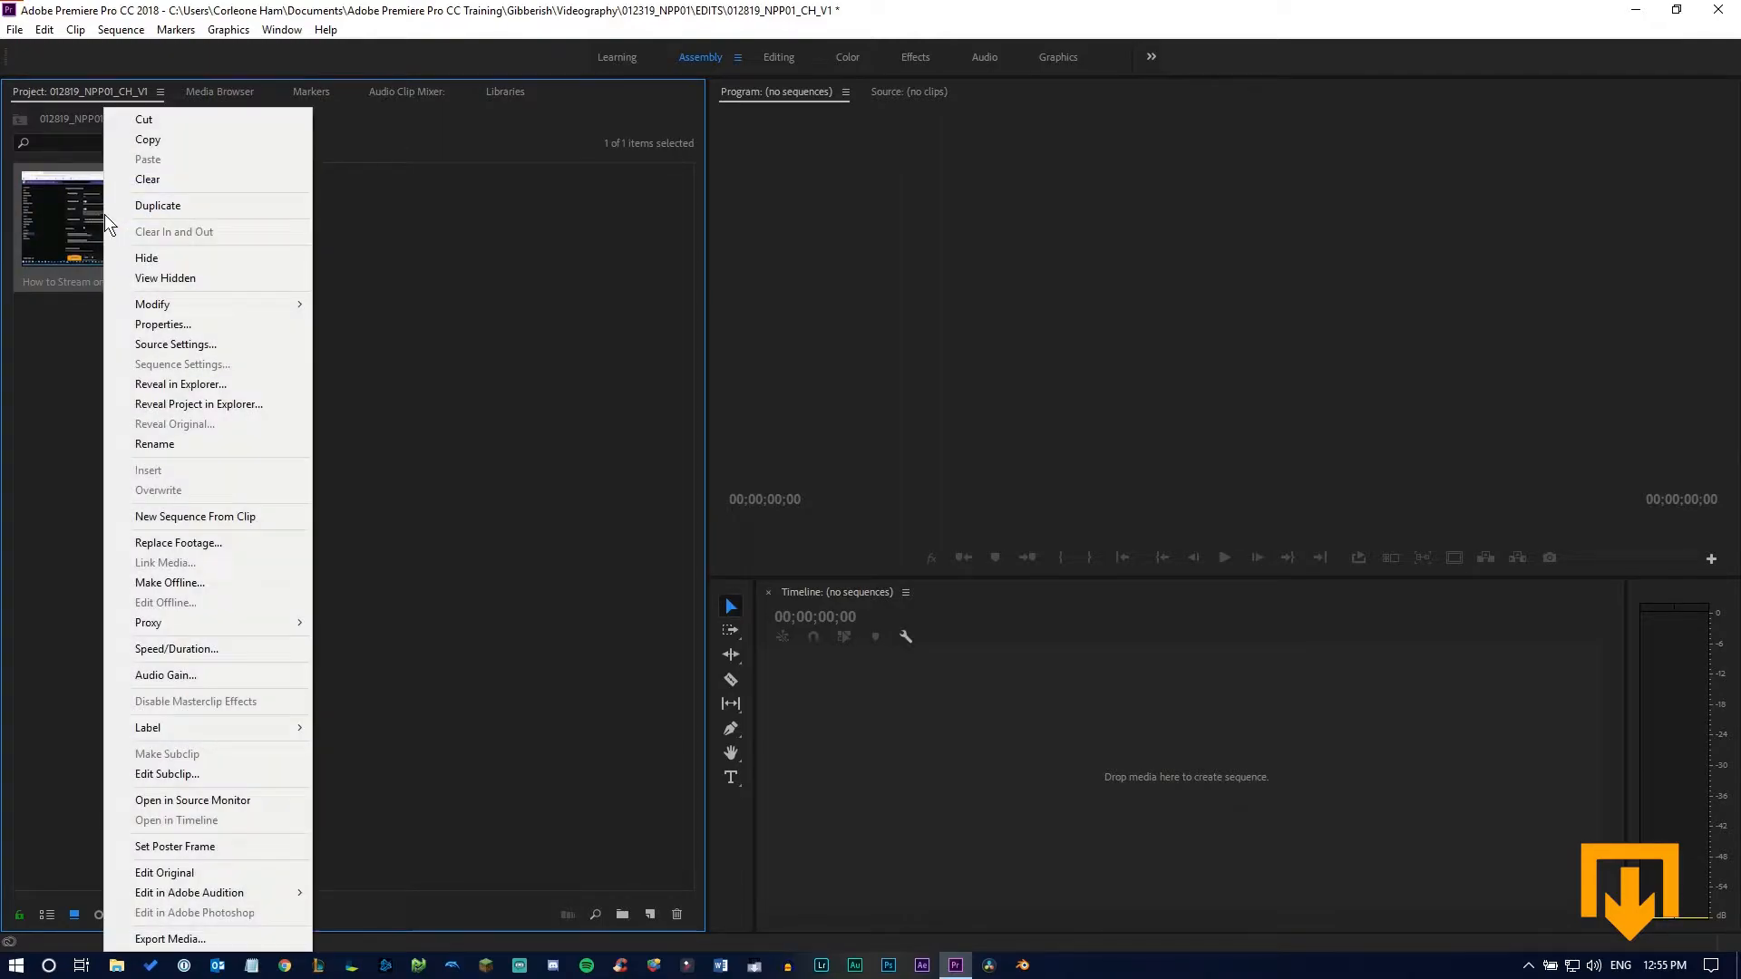
{"action": "left_click", "coordinate": [227, 509]}
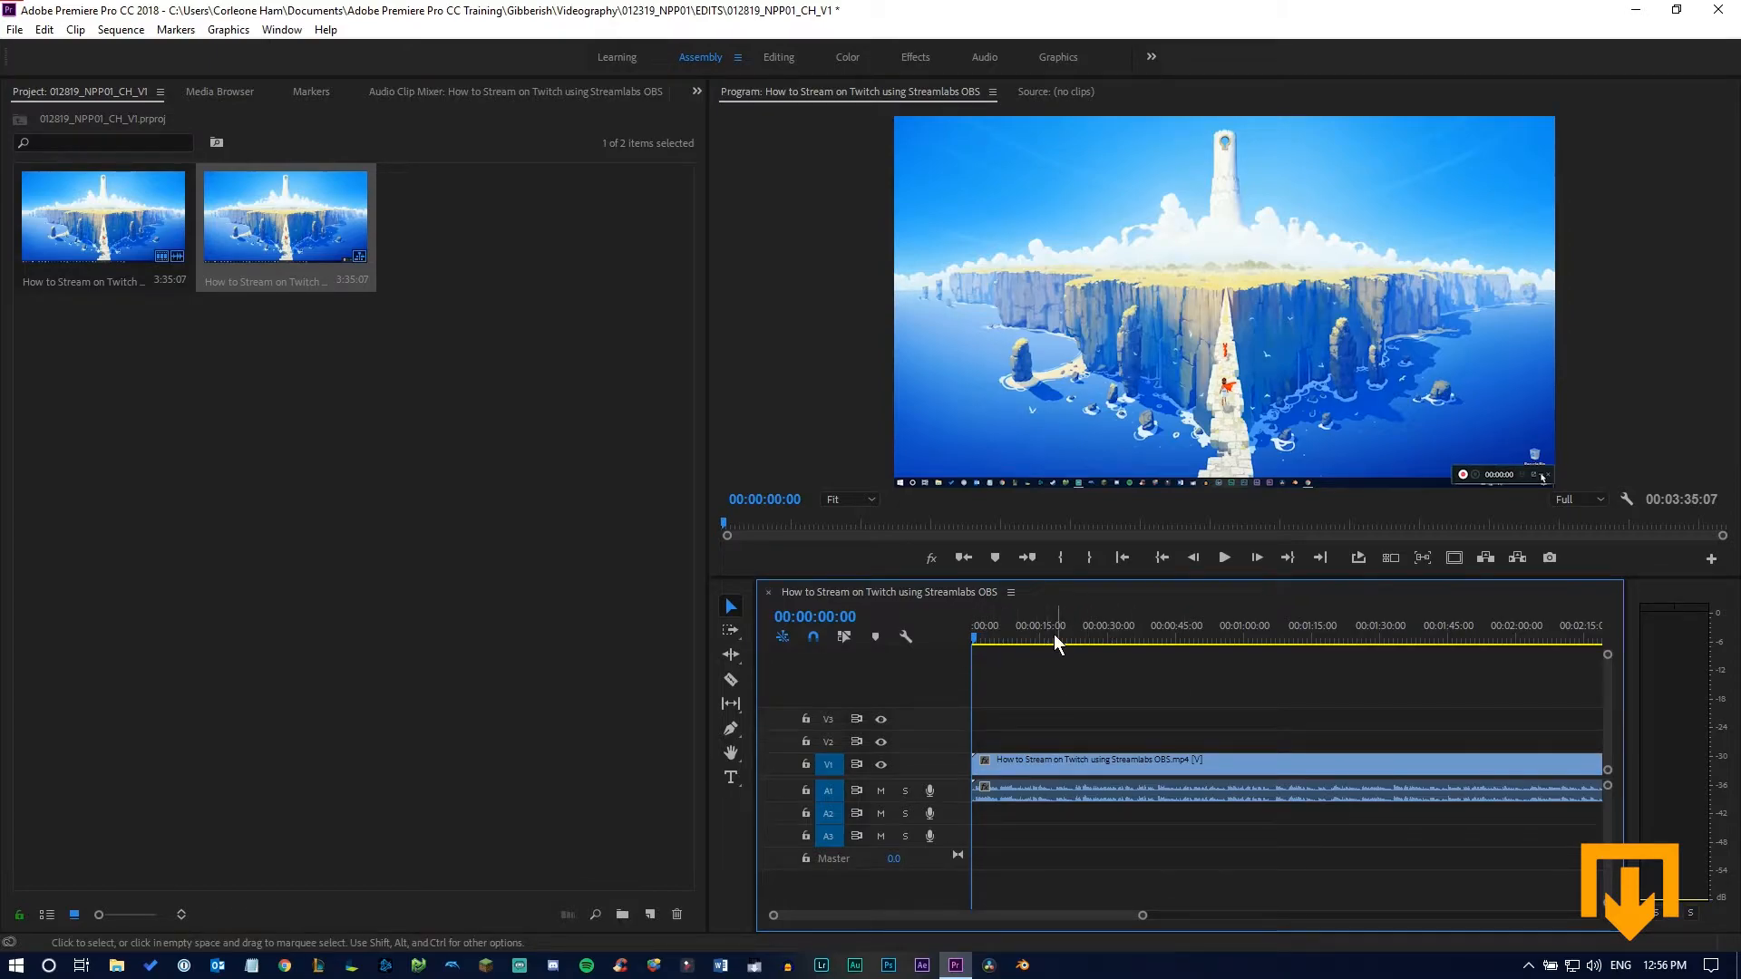
{"action": "left_click", "coordinate": [439, 466]}
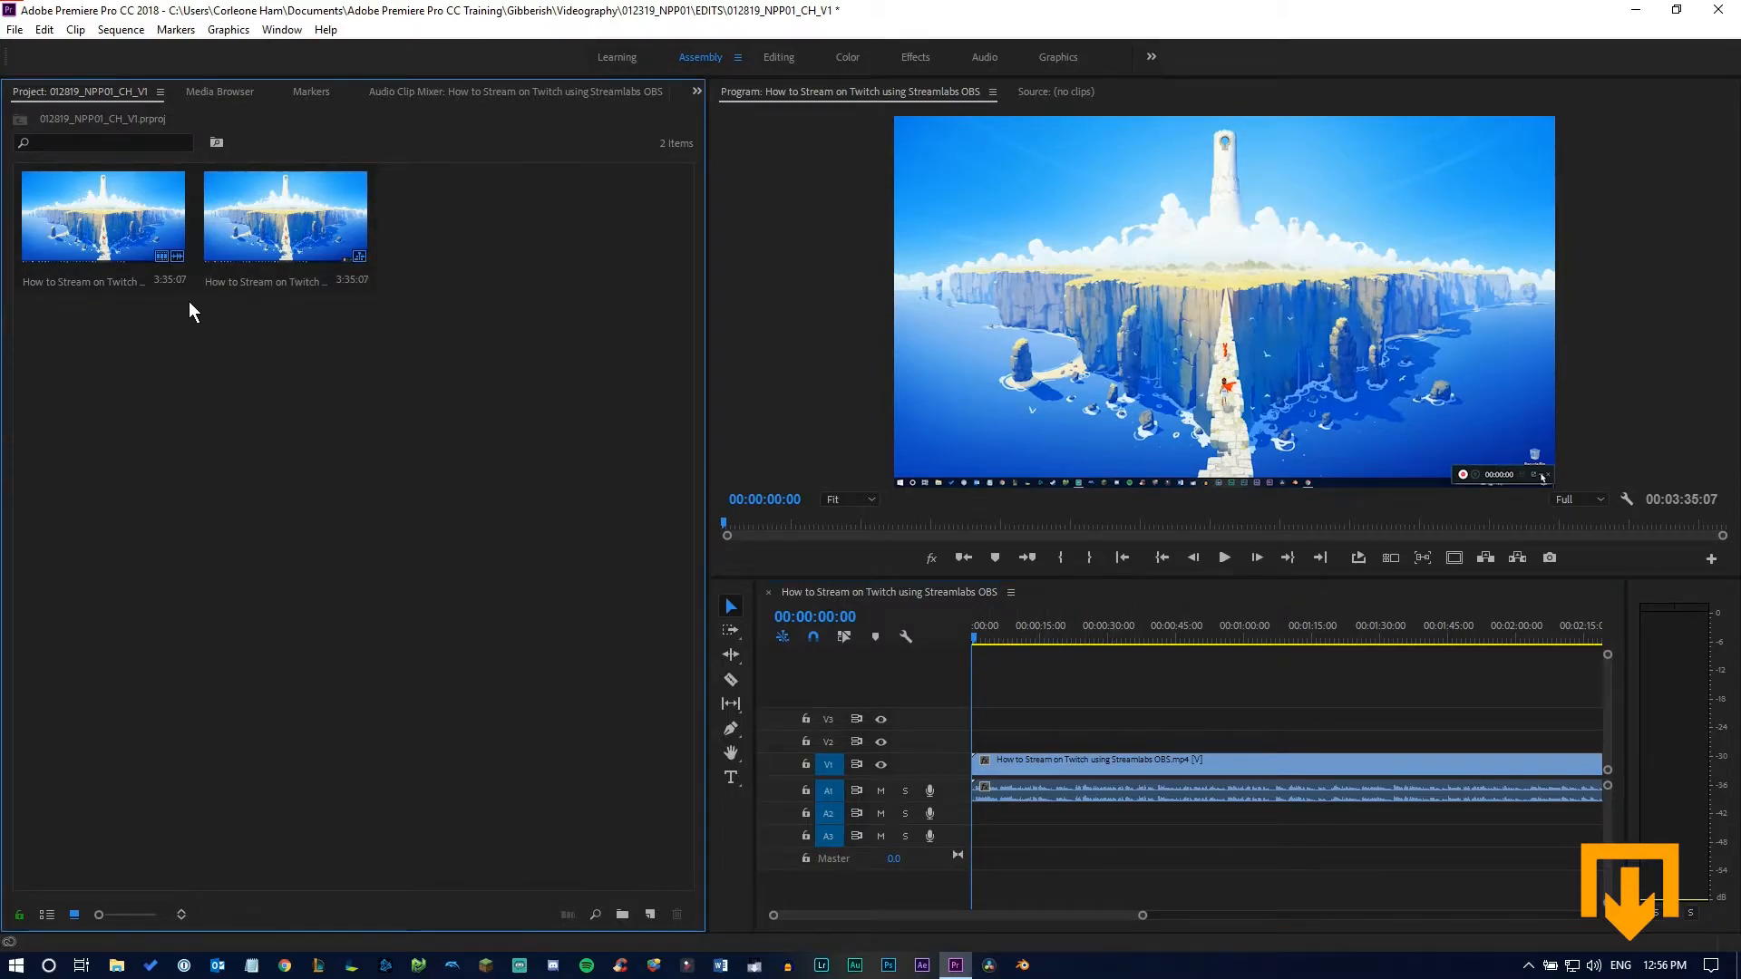
Create a second sequence from the same source clip
{"action": "right_click", "coordinate": [126, 235]}
{"action": "left_click", "coordinate": [498, 390]}
{"action": "right_click", "coordinate": [138, 223]}
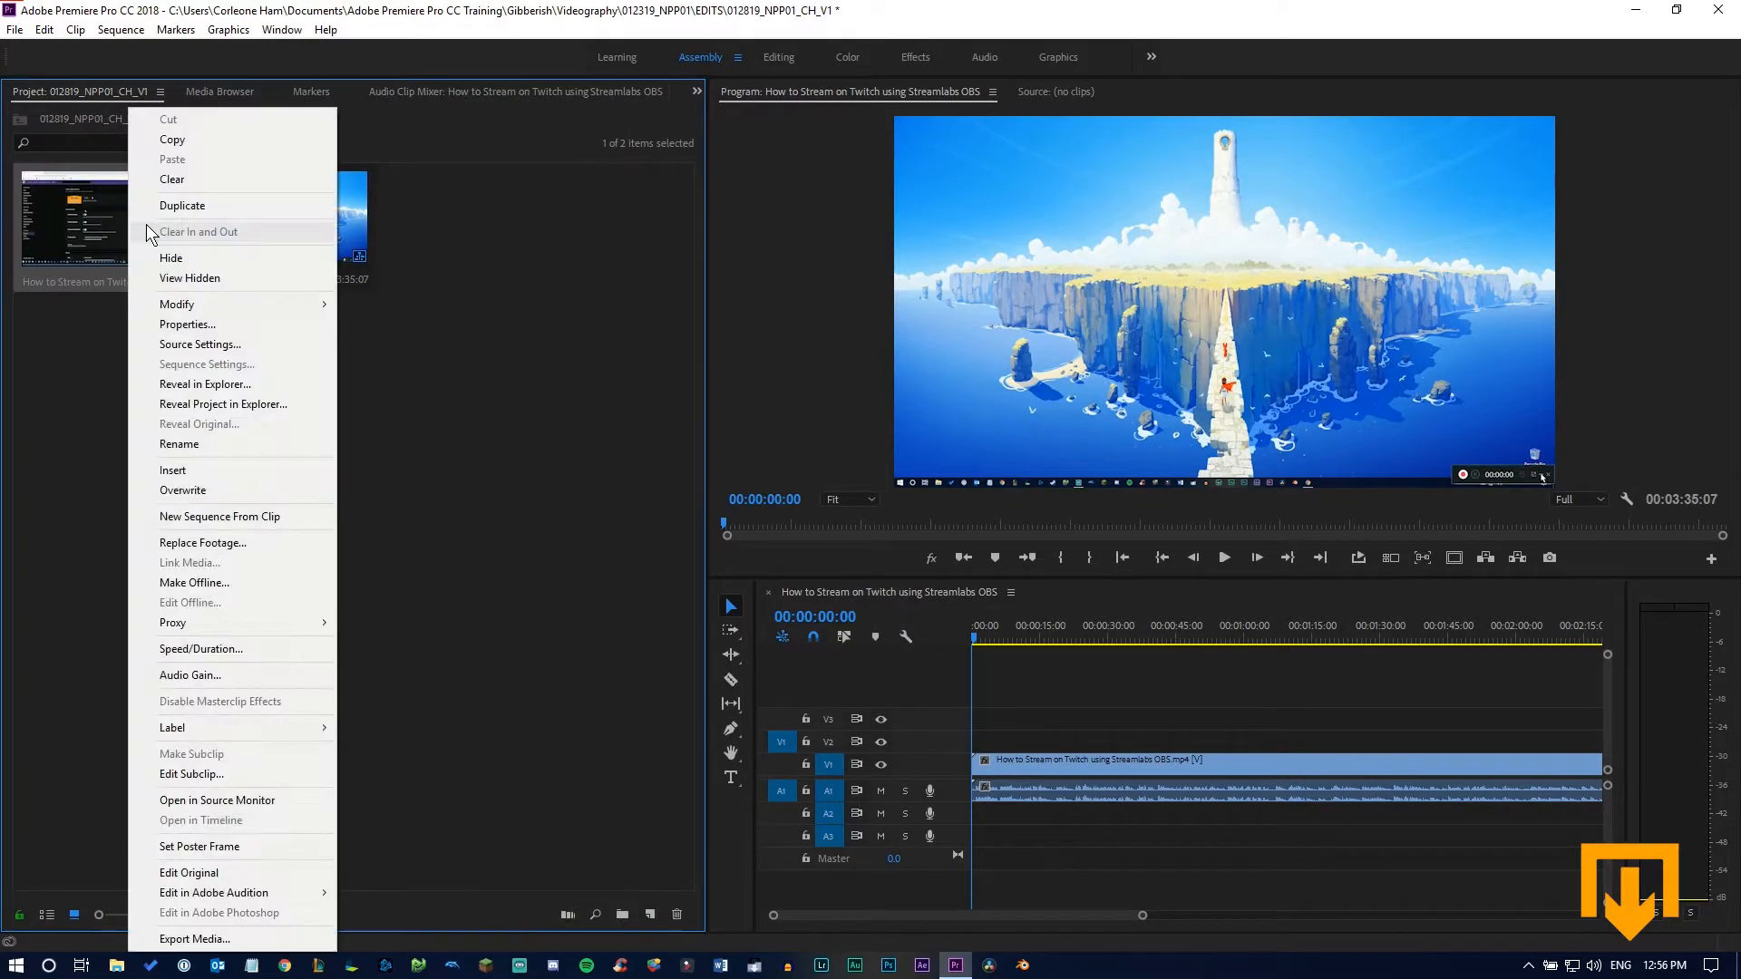
{"action": "left_click", "coordinate": [231, 516]}
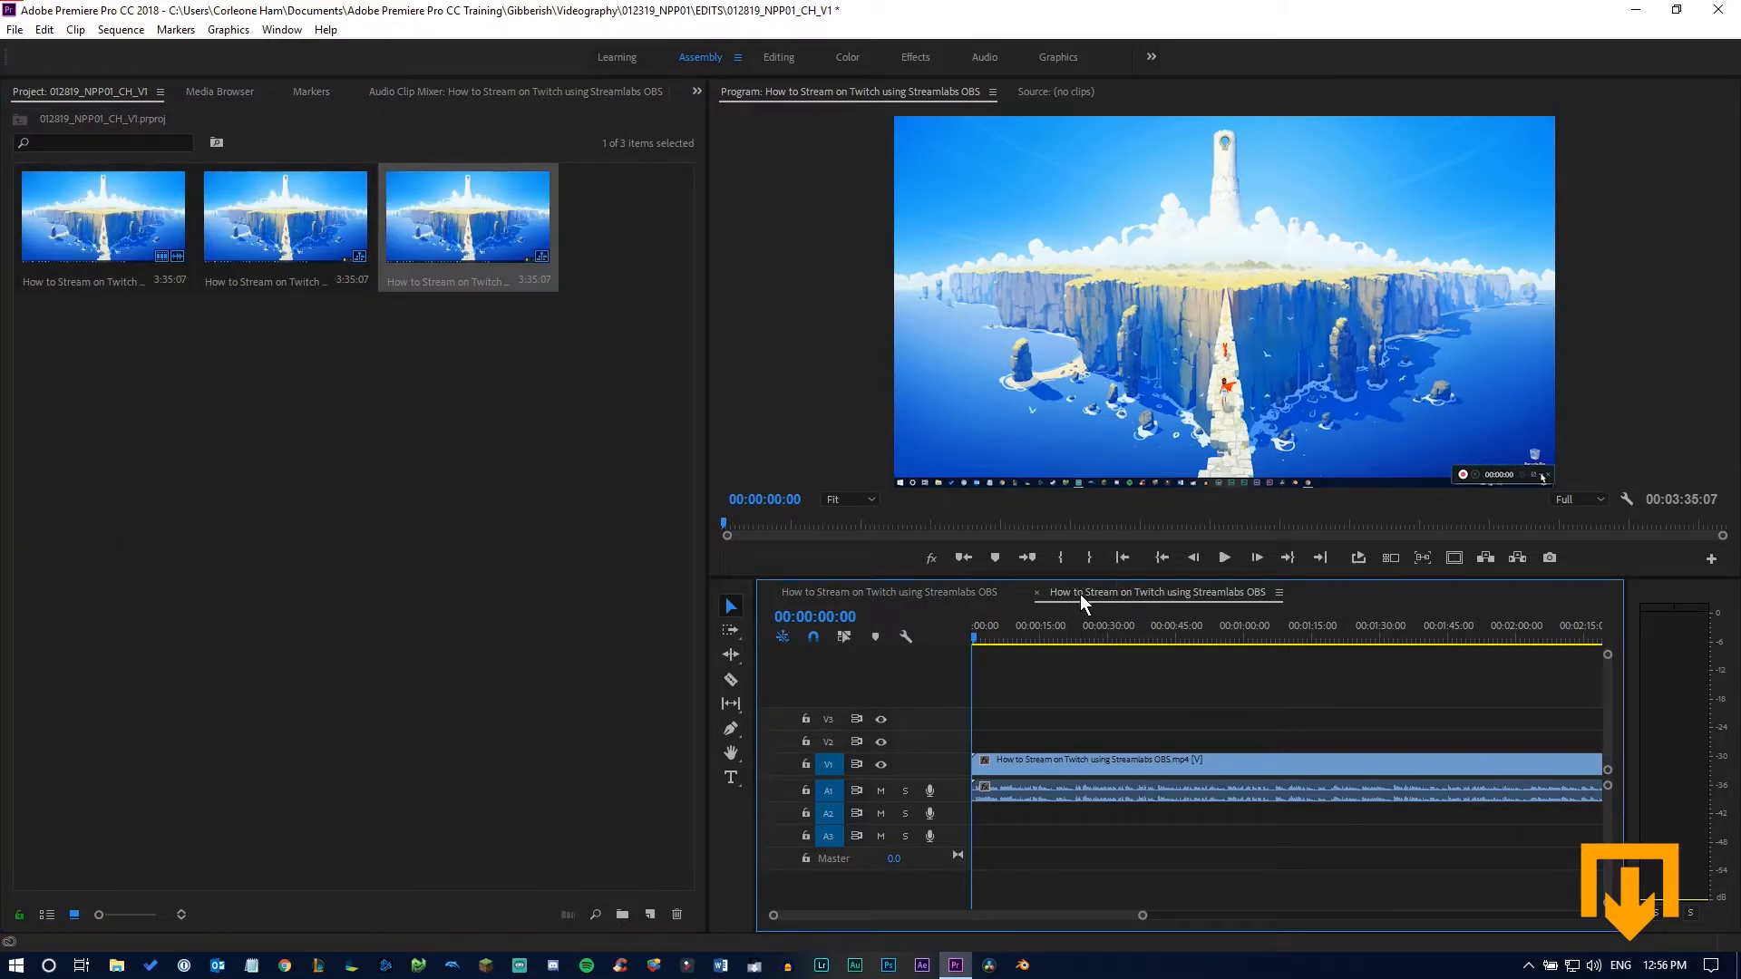
{"action": "left_click", "coordinate": [544, 467]}
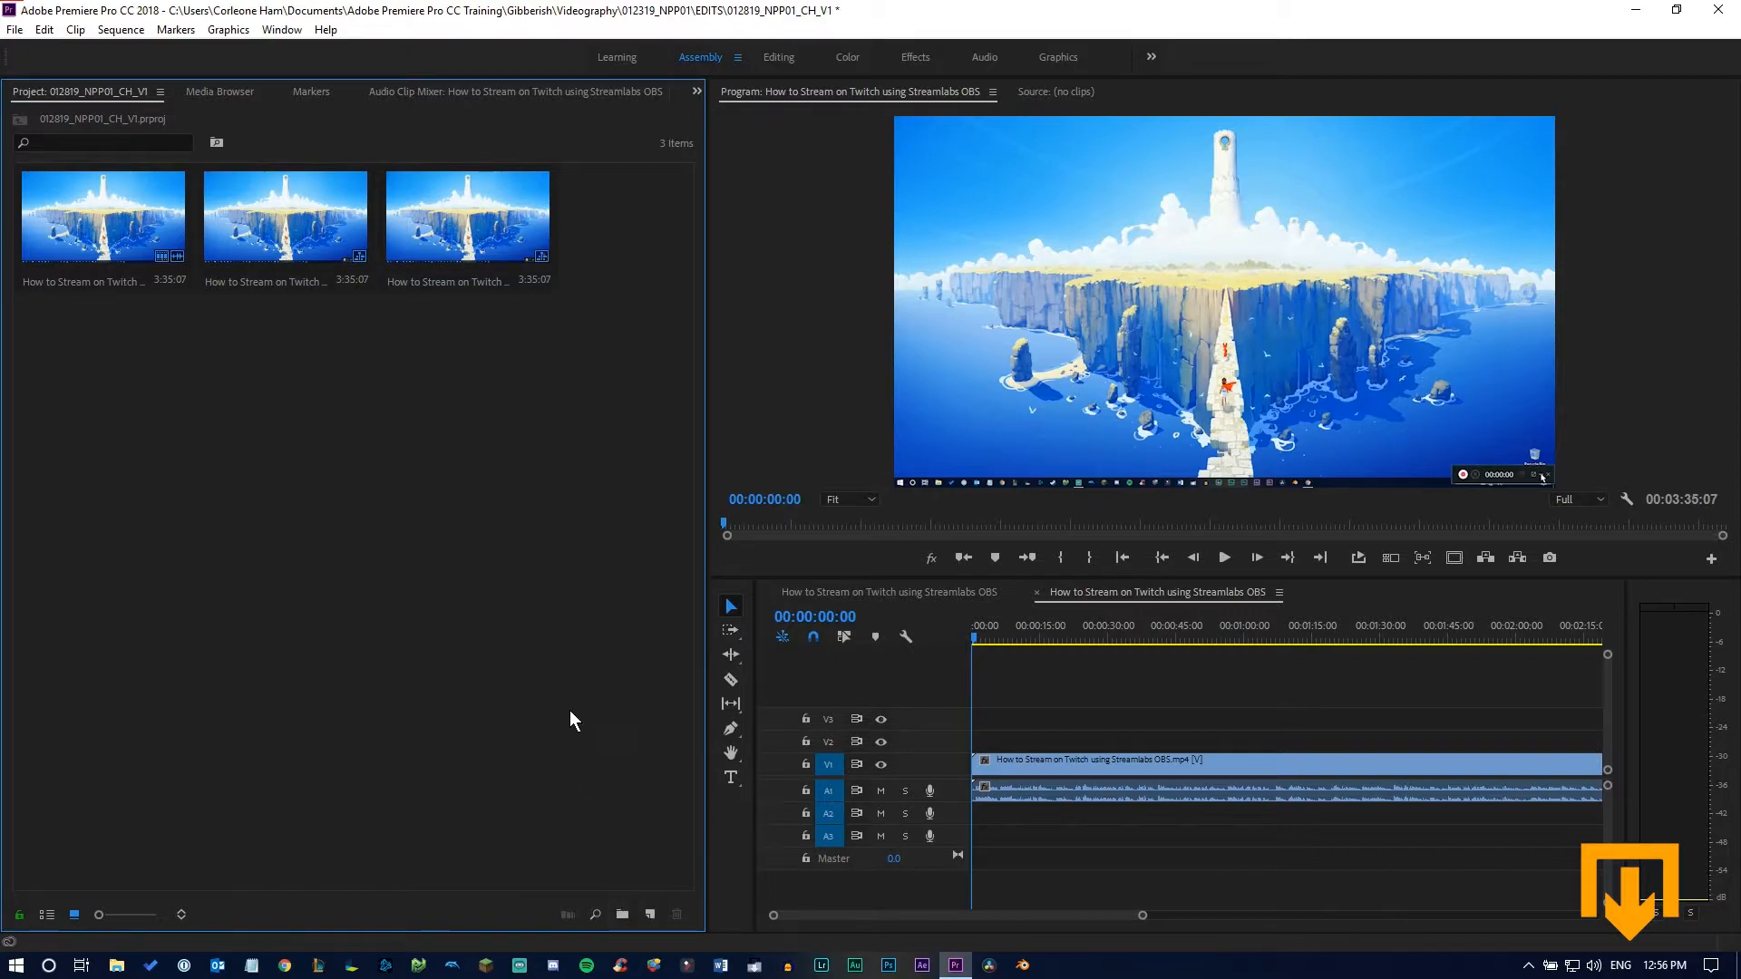
Create two bins in the project, named "Sequences" and "RAW"
{"action": "left_click", "coordinate": [629, 912]}
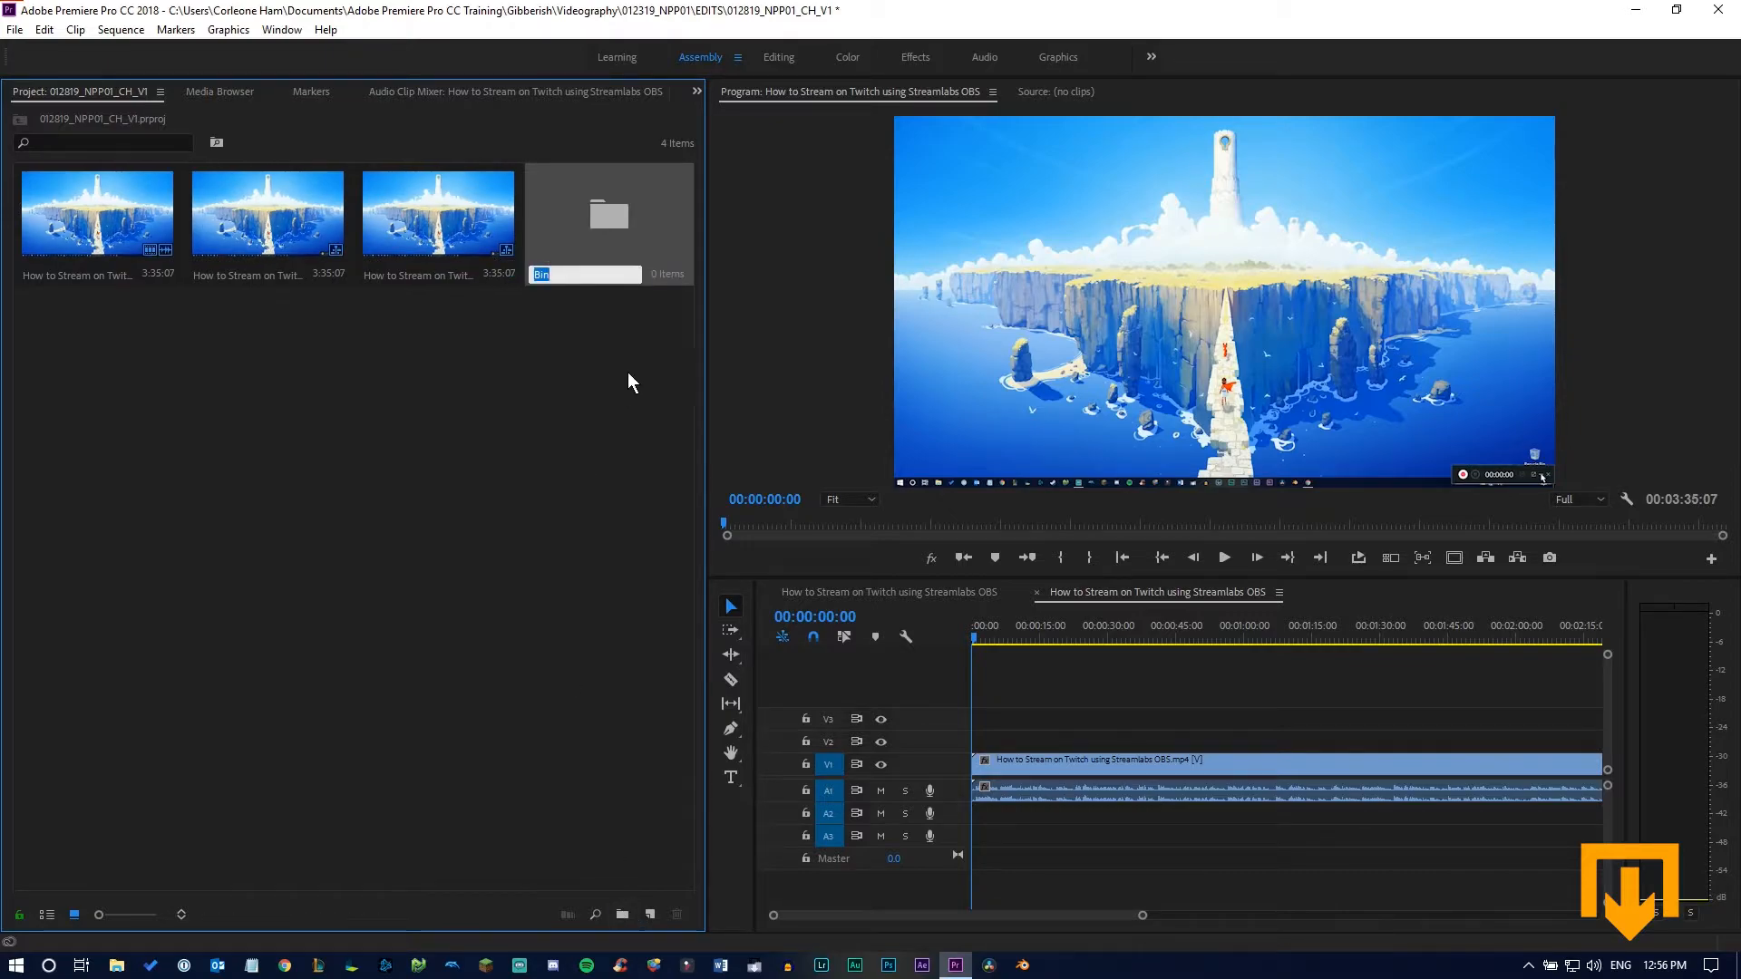
{"action": "type", "text": "Sequences"}
{"action": "key", "text": "Return"}
{"action": "left_click", "coordinate": [622, 914]}
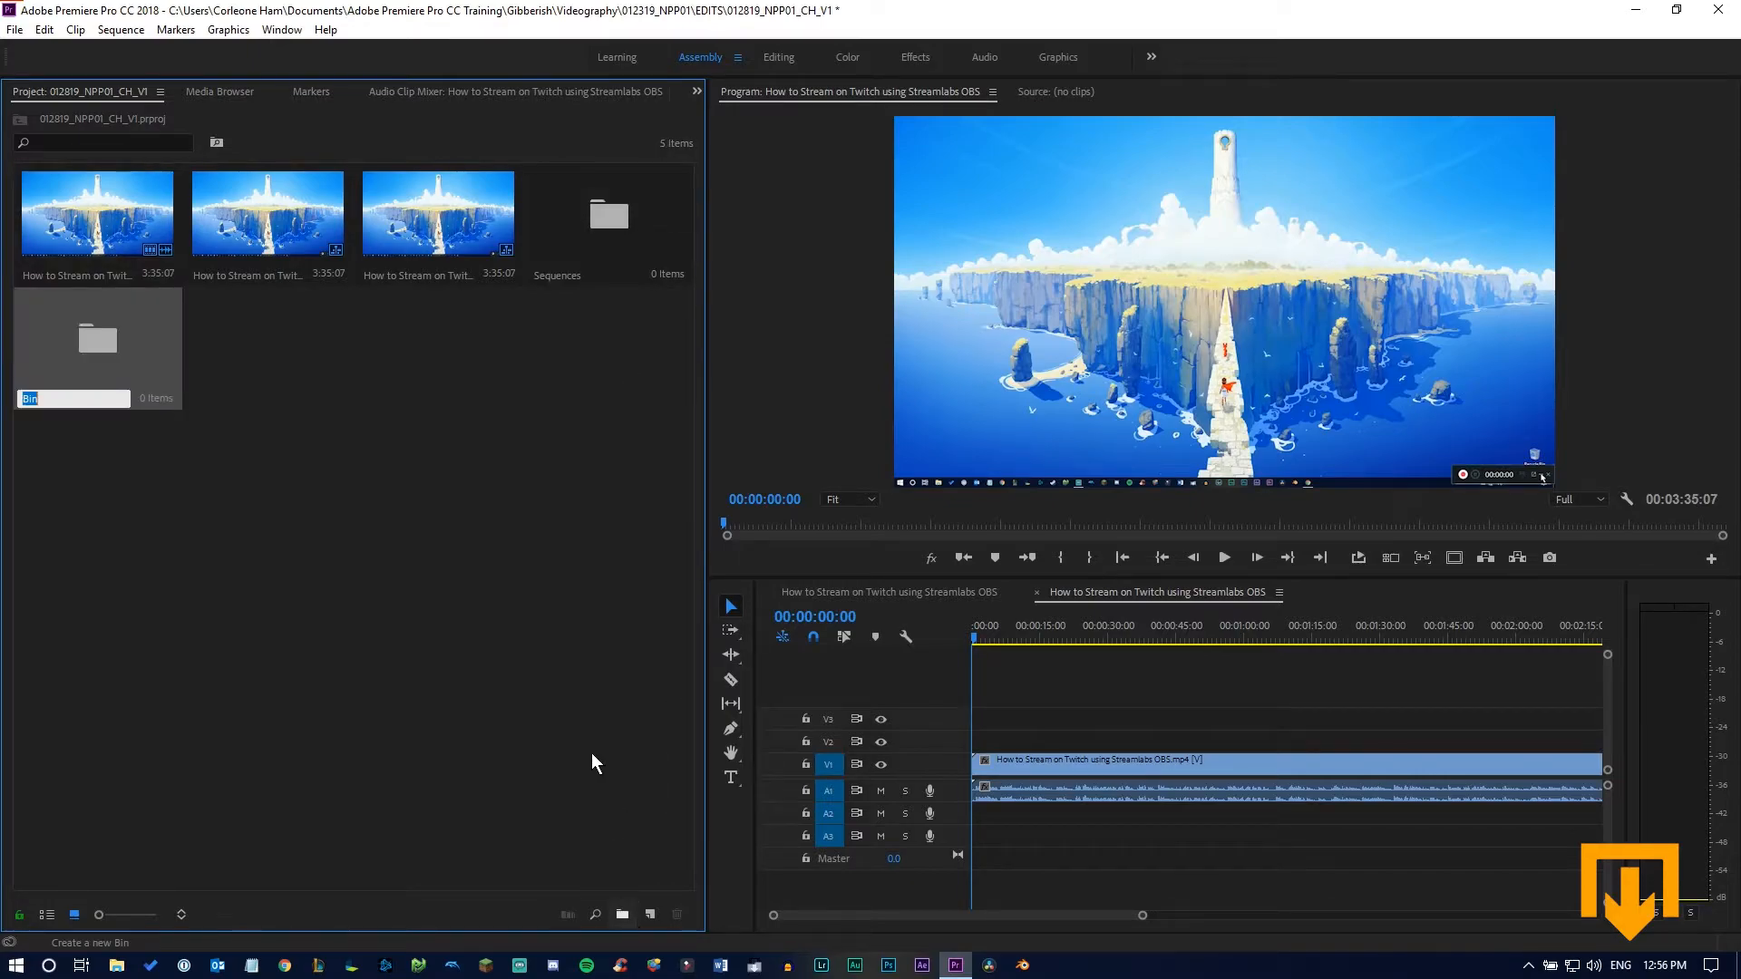
{"action": "type", "text": "RAW"}
{"action": "key", "text": "Tab"}
{"action": "left_click", "coordinate": [606, 646]}
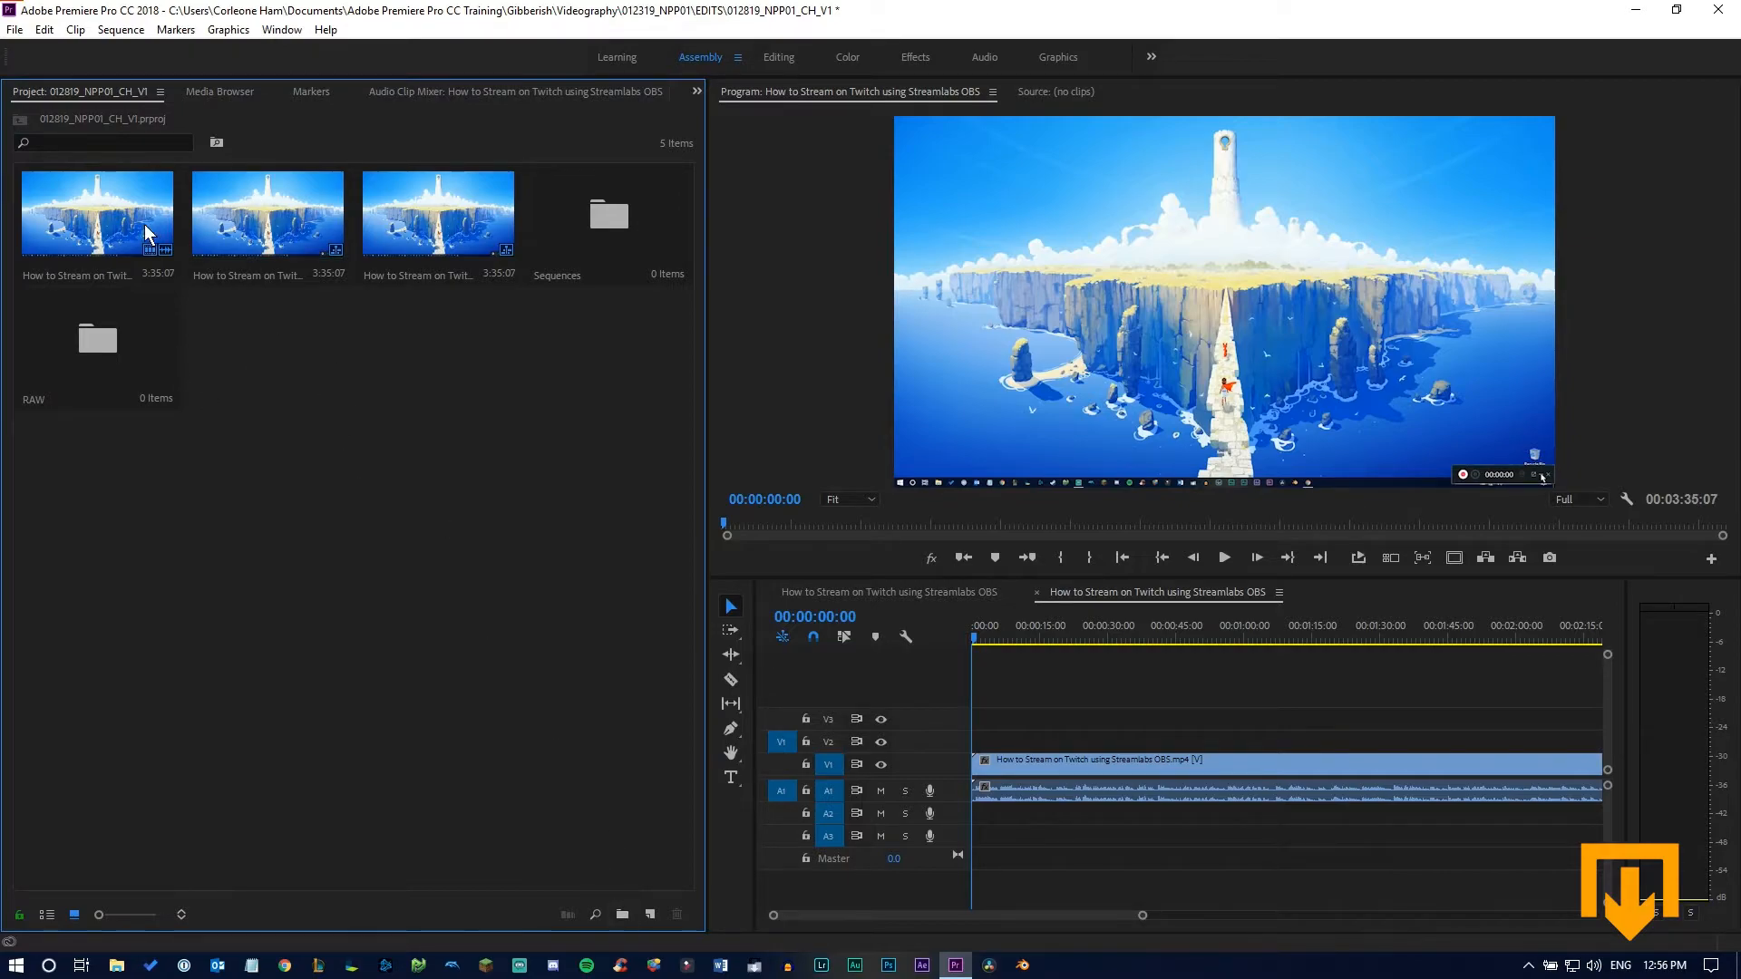
Move the source clip into the RAW bin and both sequences into the Sequences bin
{"action": "left_click", "coordinate": [73, 220]}
{"action": "left_click_drag", "start_coordinate": [71, 214], "coordinate": [83, 366]}
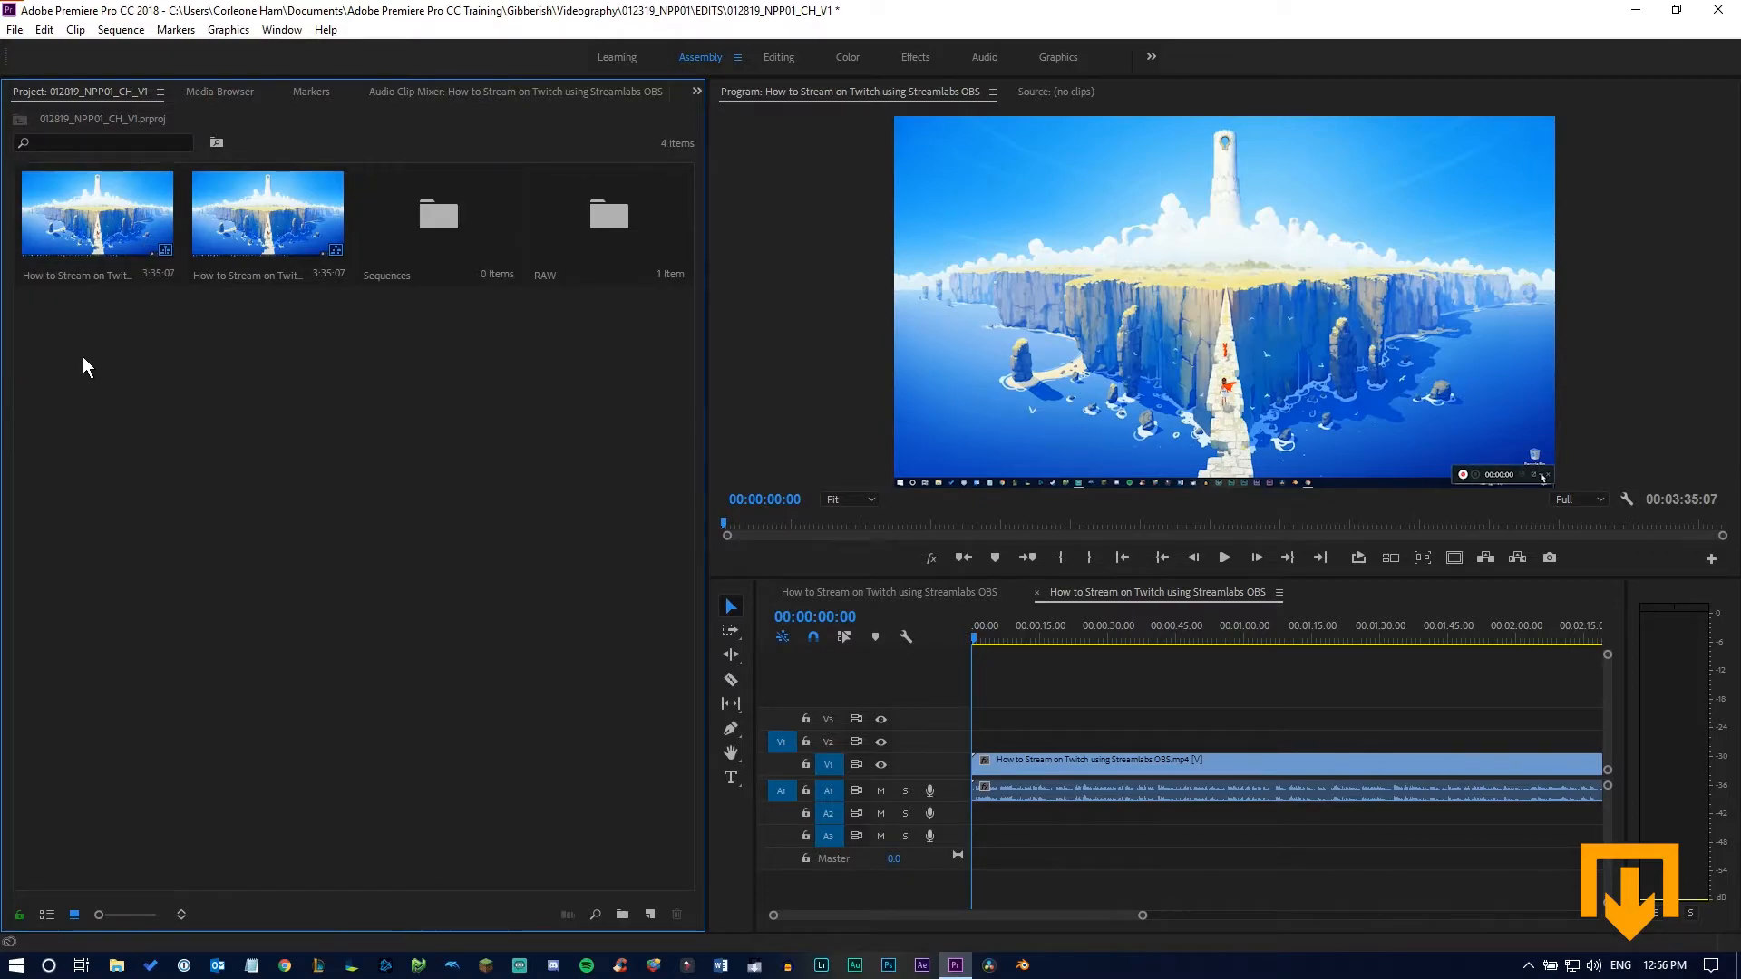
{"action": "left_click_drag", "start_coordinate": [303, 363], "coordinate": [91, 259]}
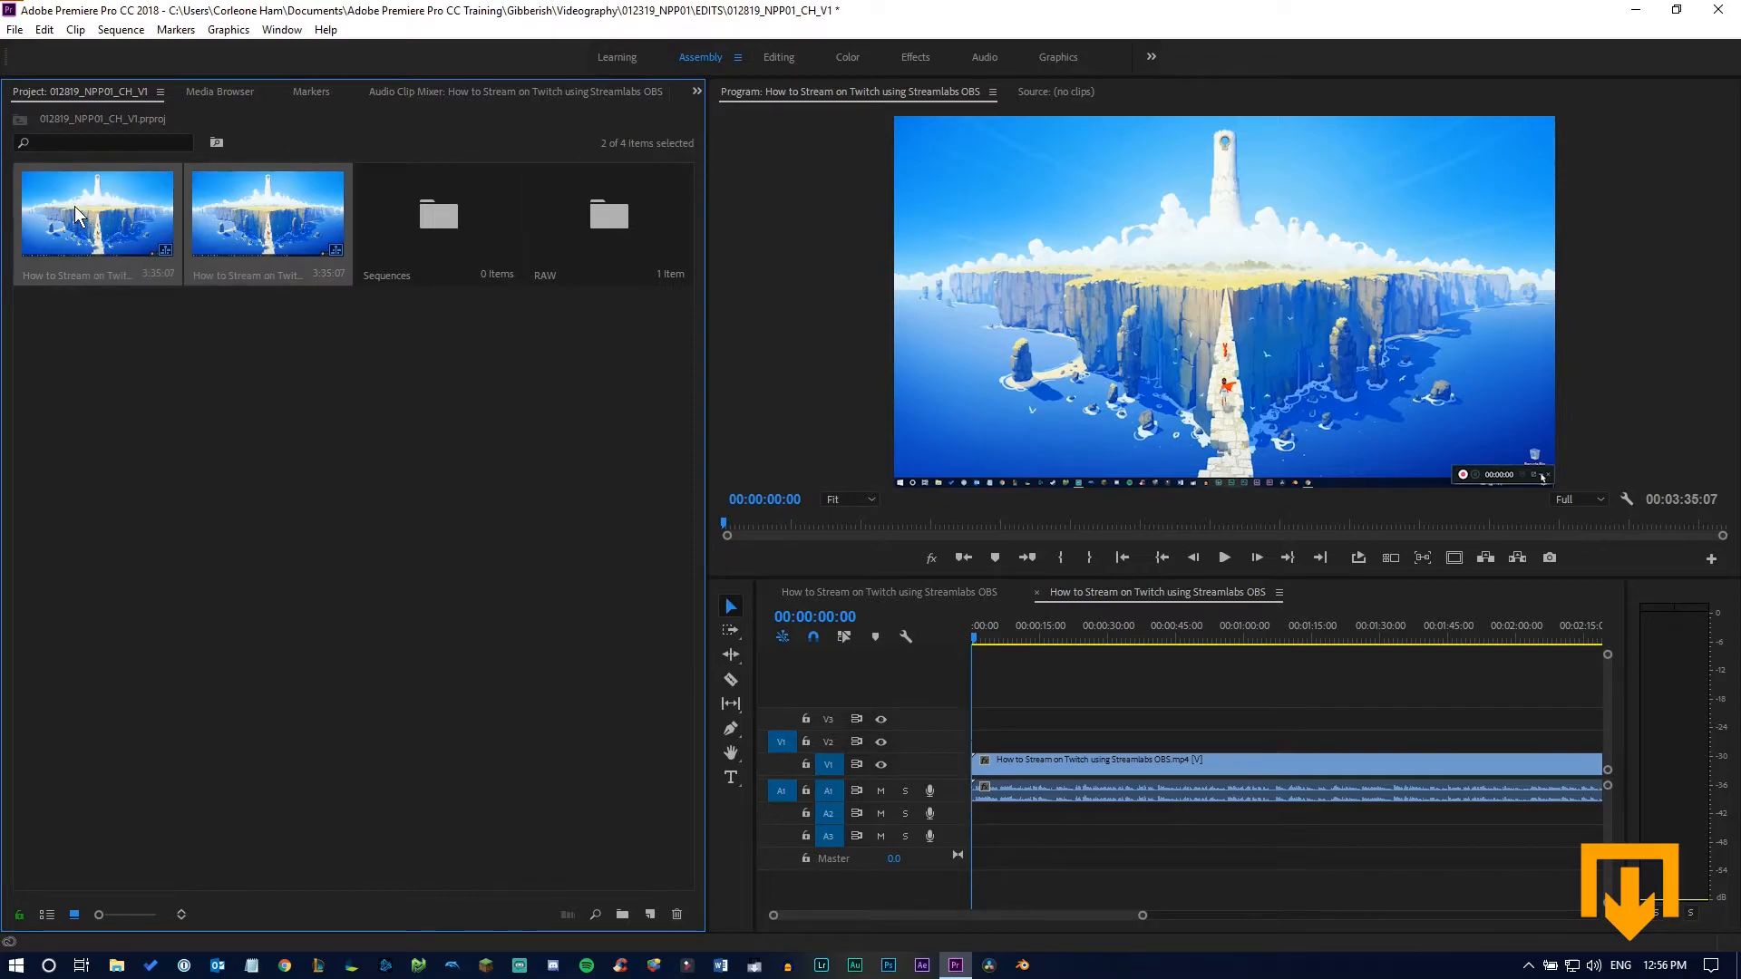
{"action": "left_click_drag", "start_coordinate": [78, 215], "coordinate": [442, 249]}
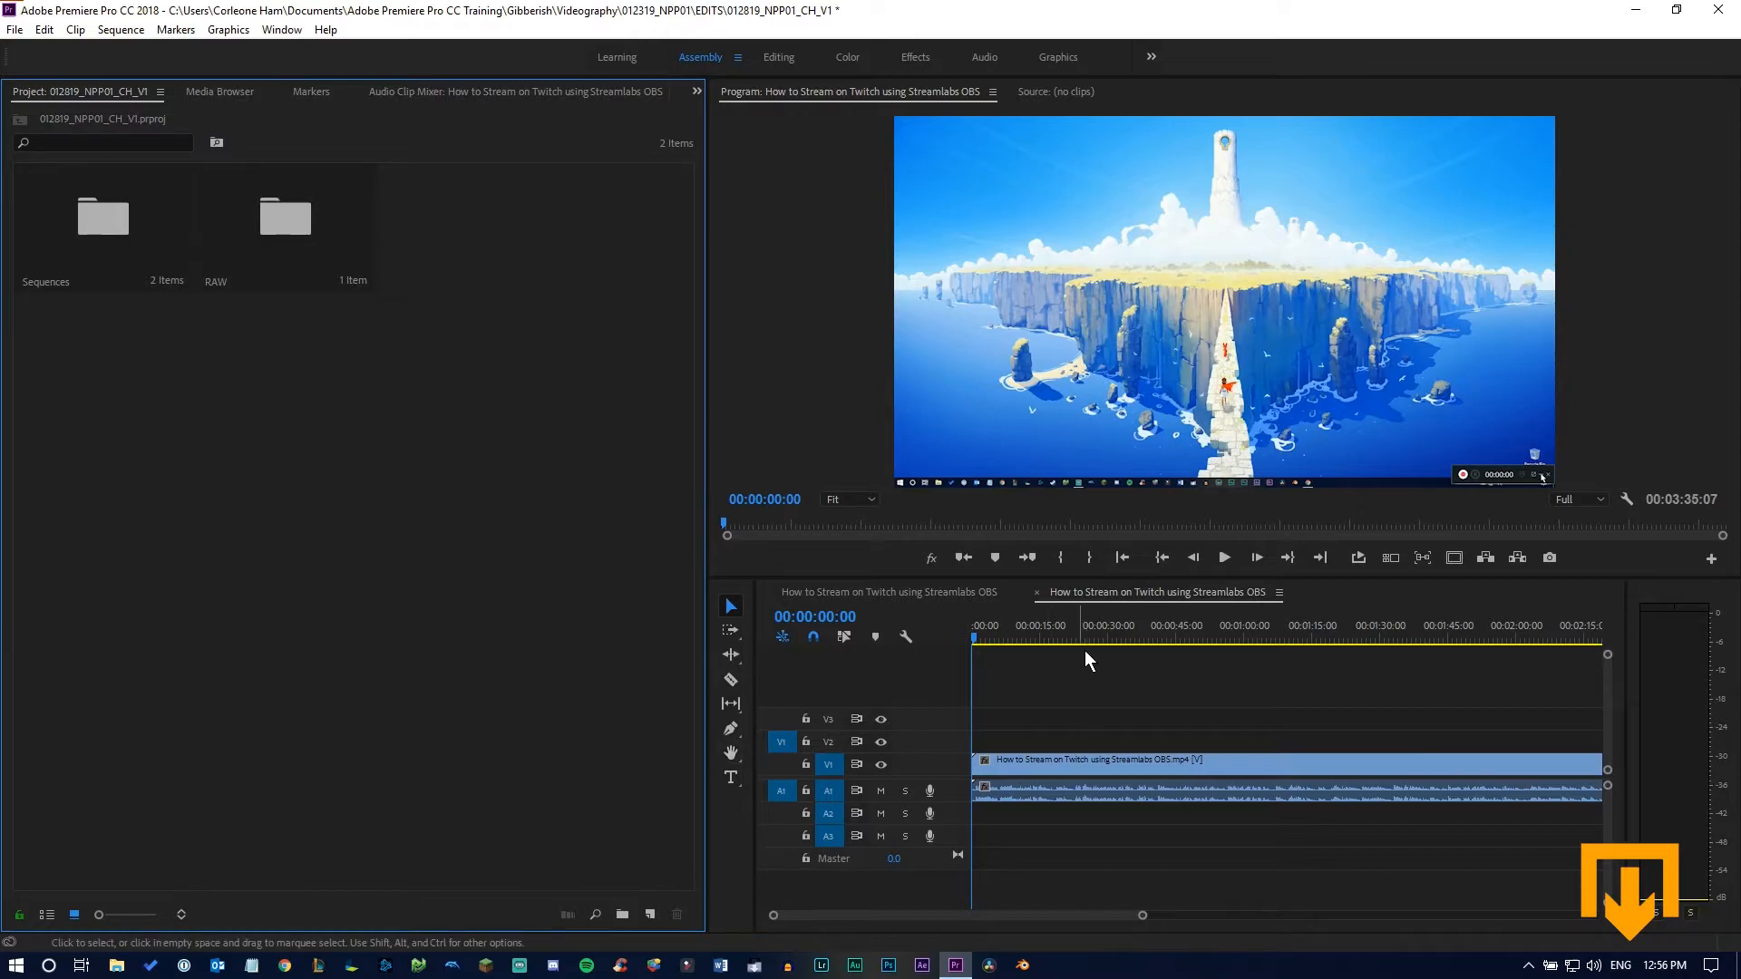
Close both open sequences in the timeline and reopen the first one from the Sequences bin
{"action": "left_click", "coordinate": [1036, 593]}
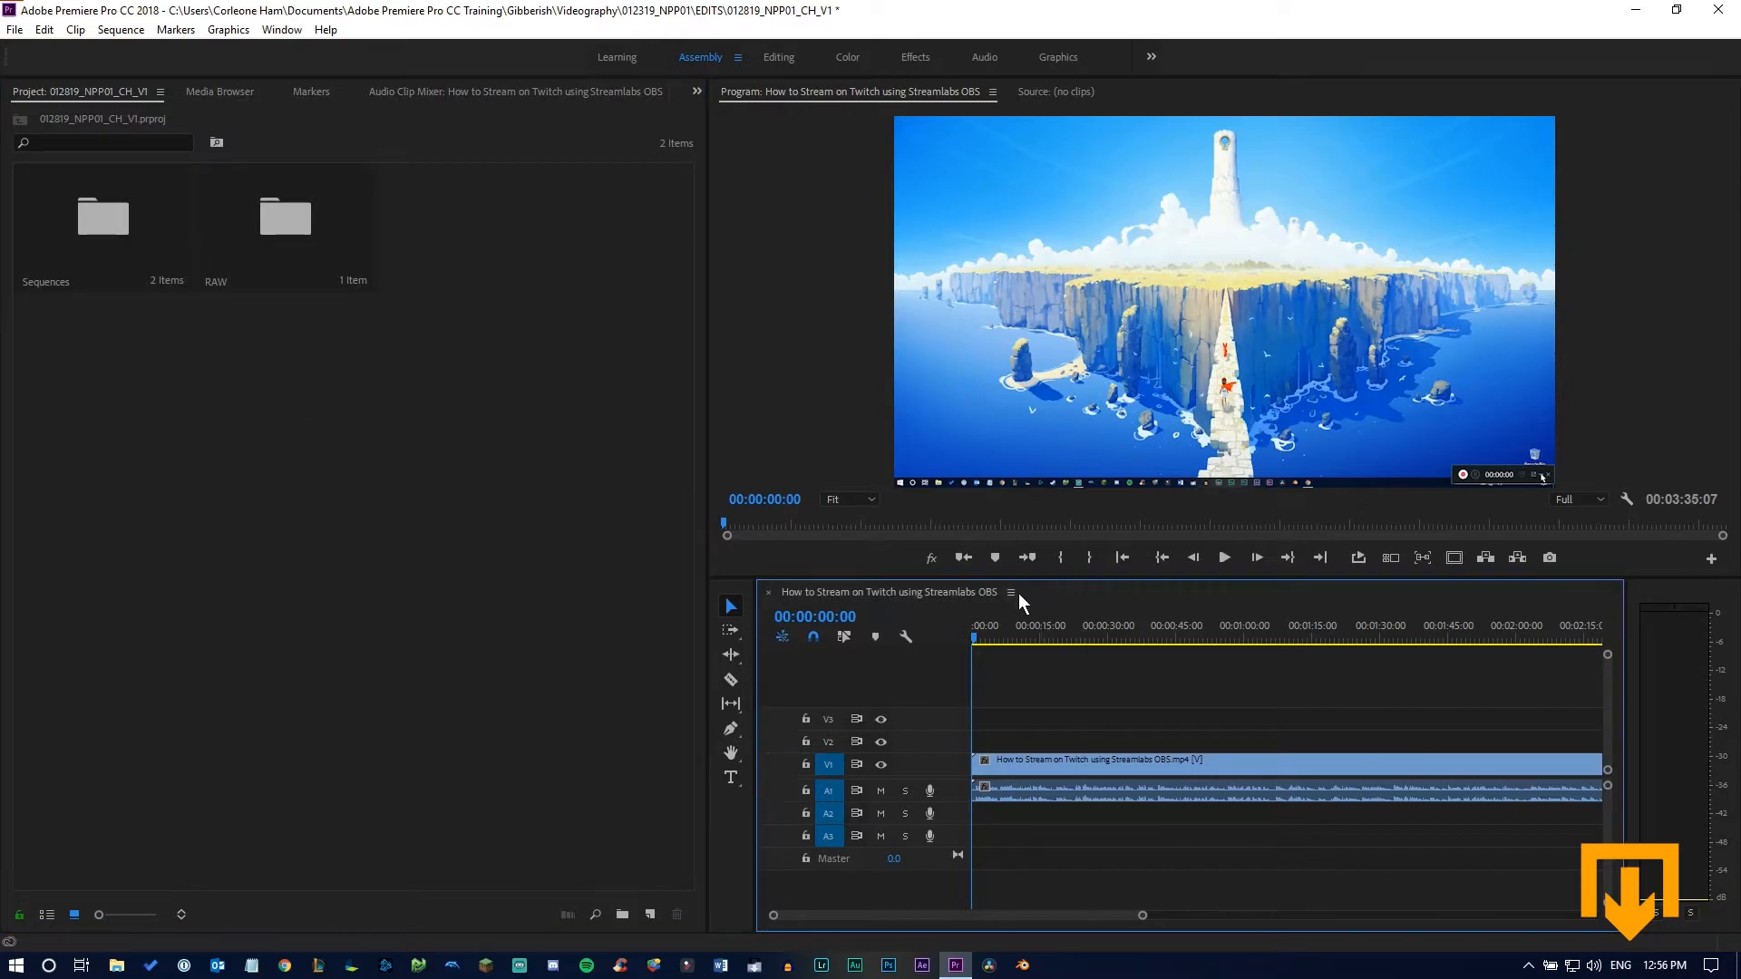
{"action": "left_click", "coordinate": [768, 592]}
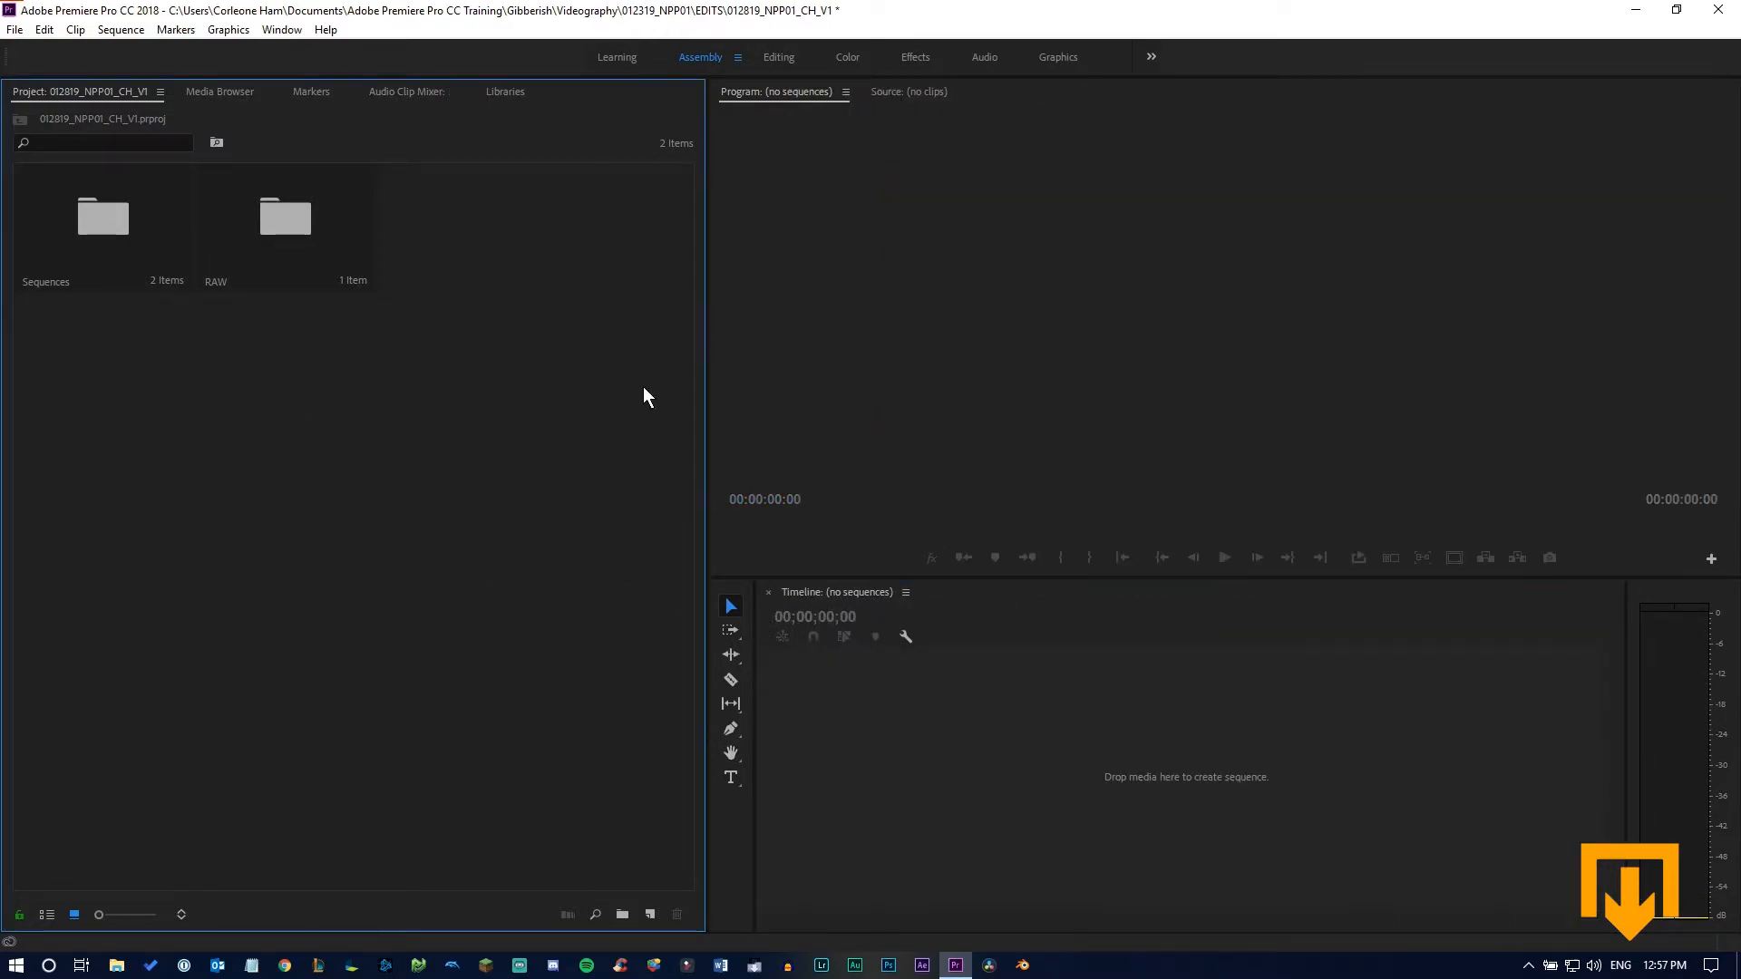
{"action": "double_click", "coordinate": [172, 238]}
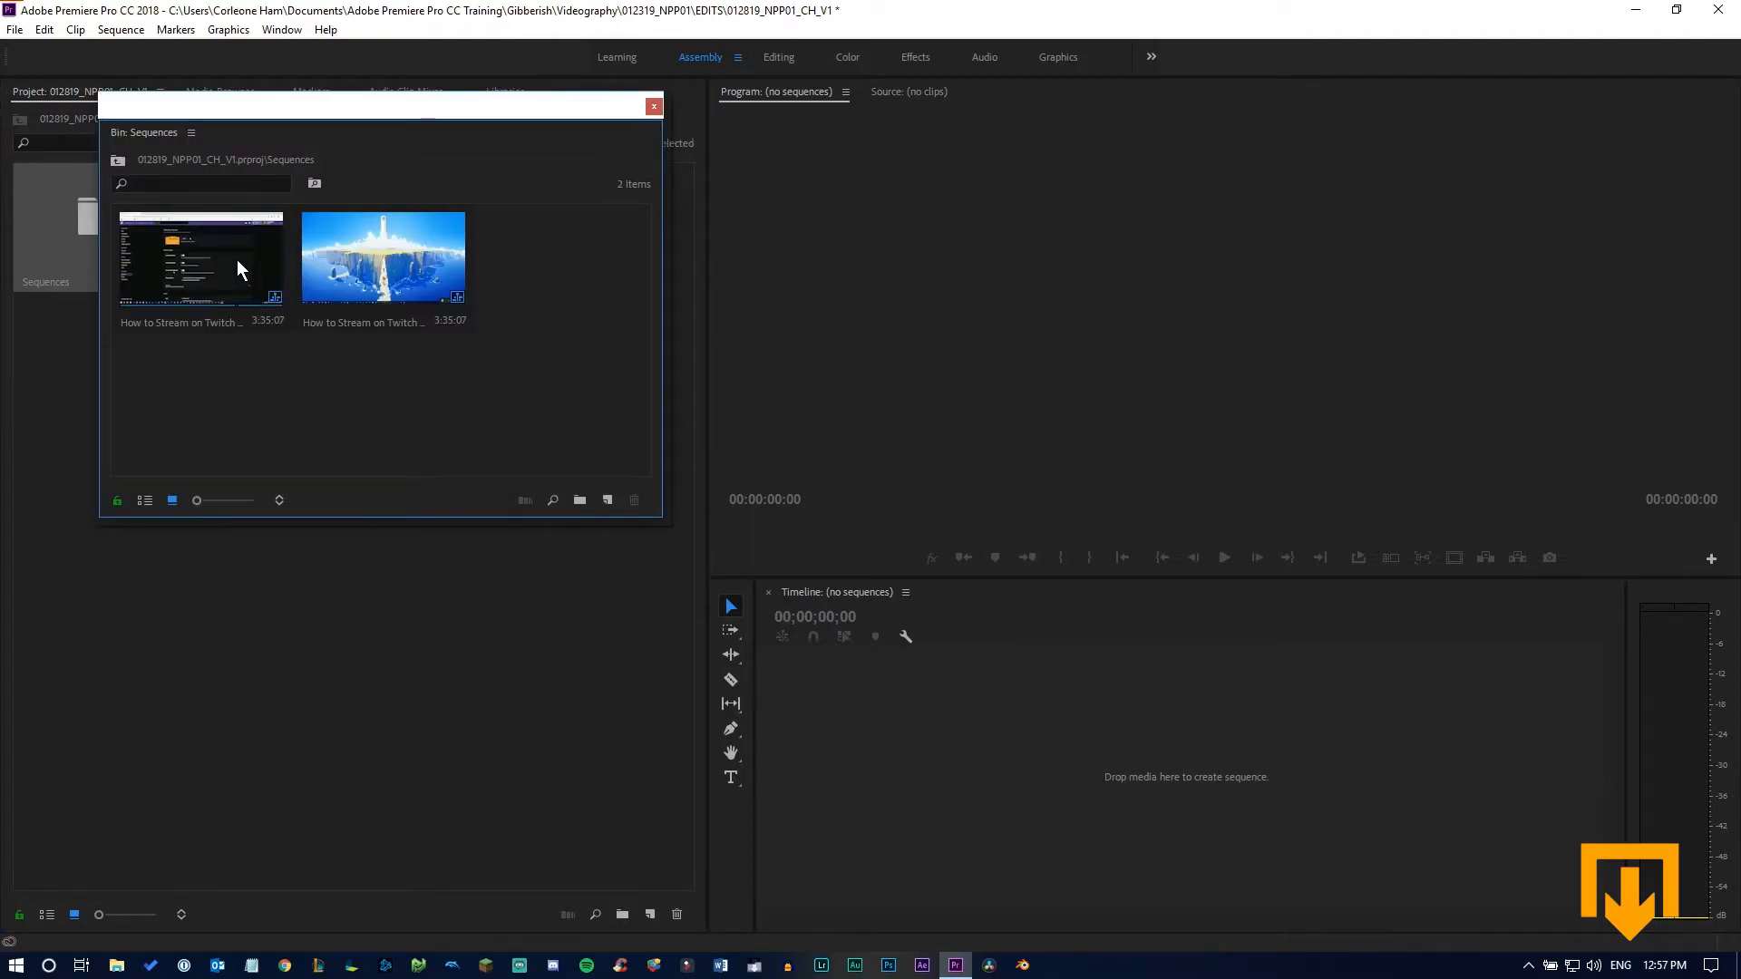
{"action": "double_click", "coordinate": [132, 291]}
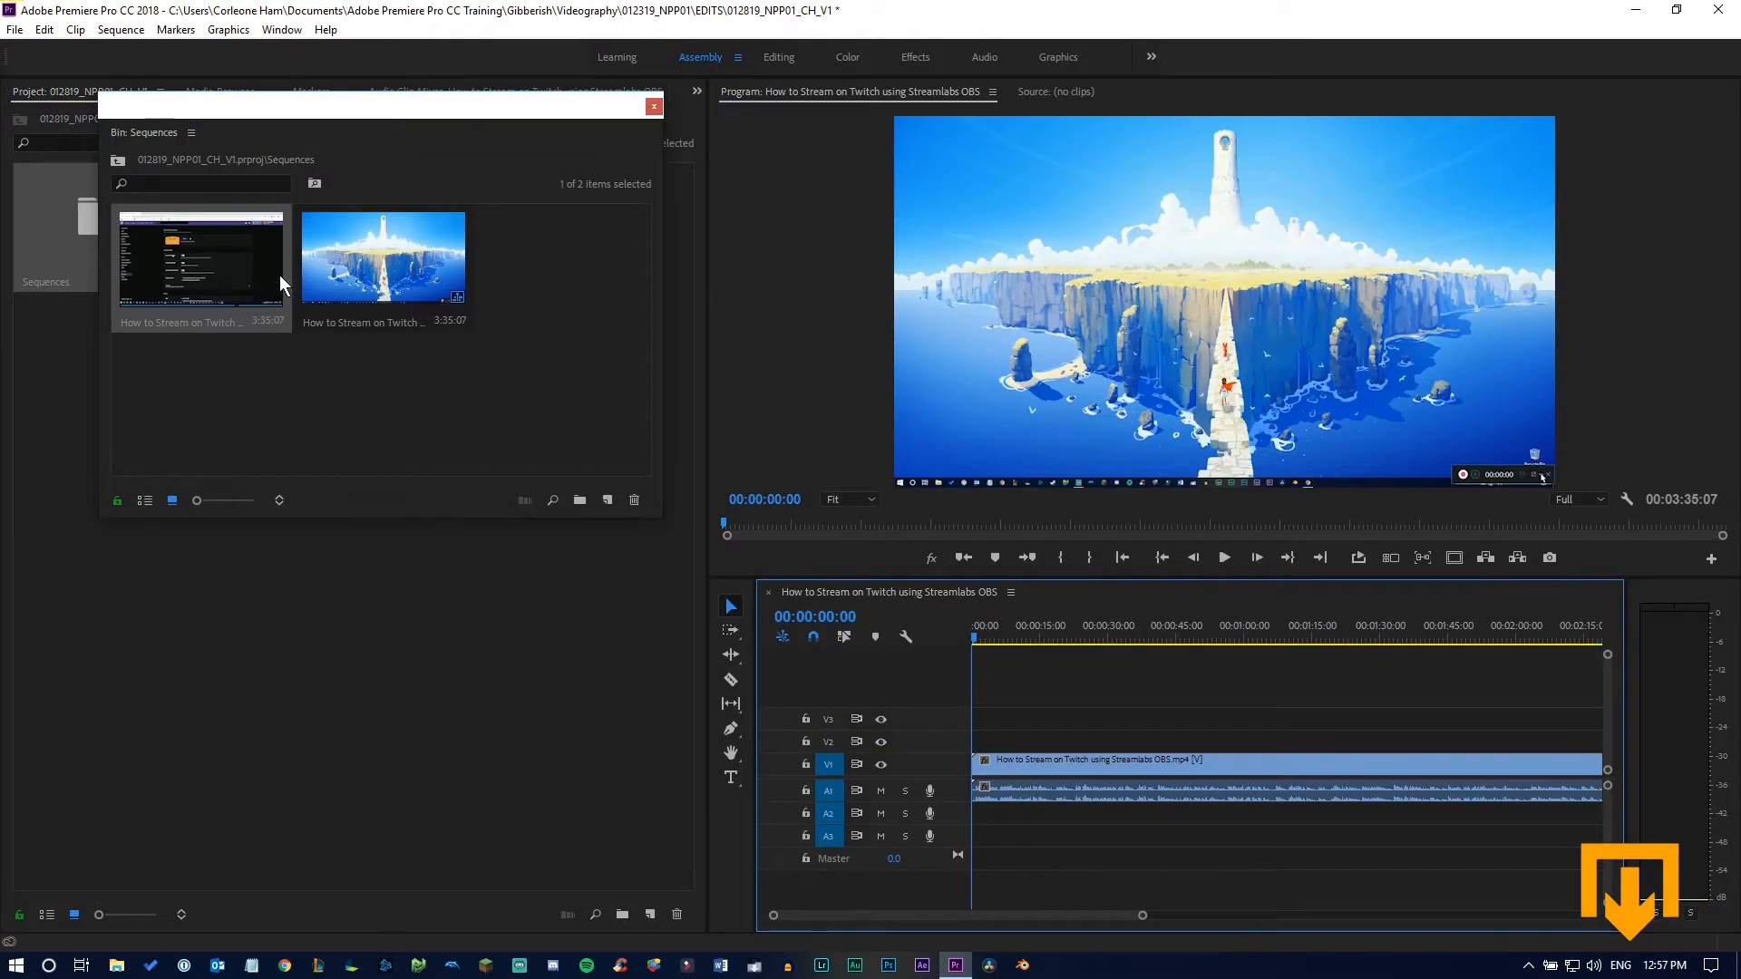
{"action": "left_click", "coordinate": [652, 106]}
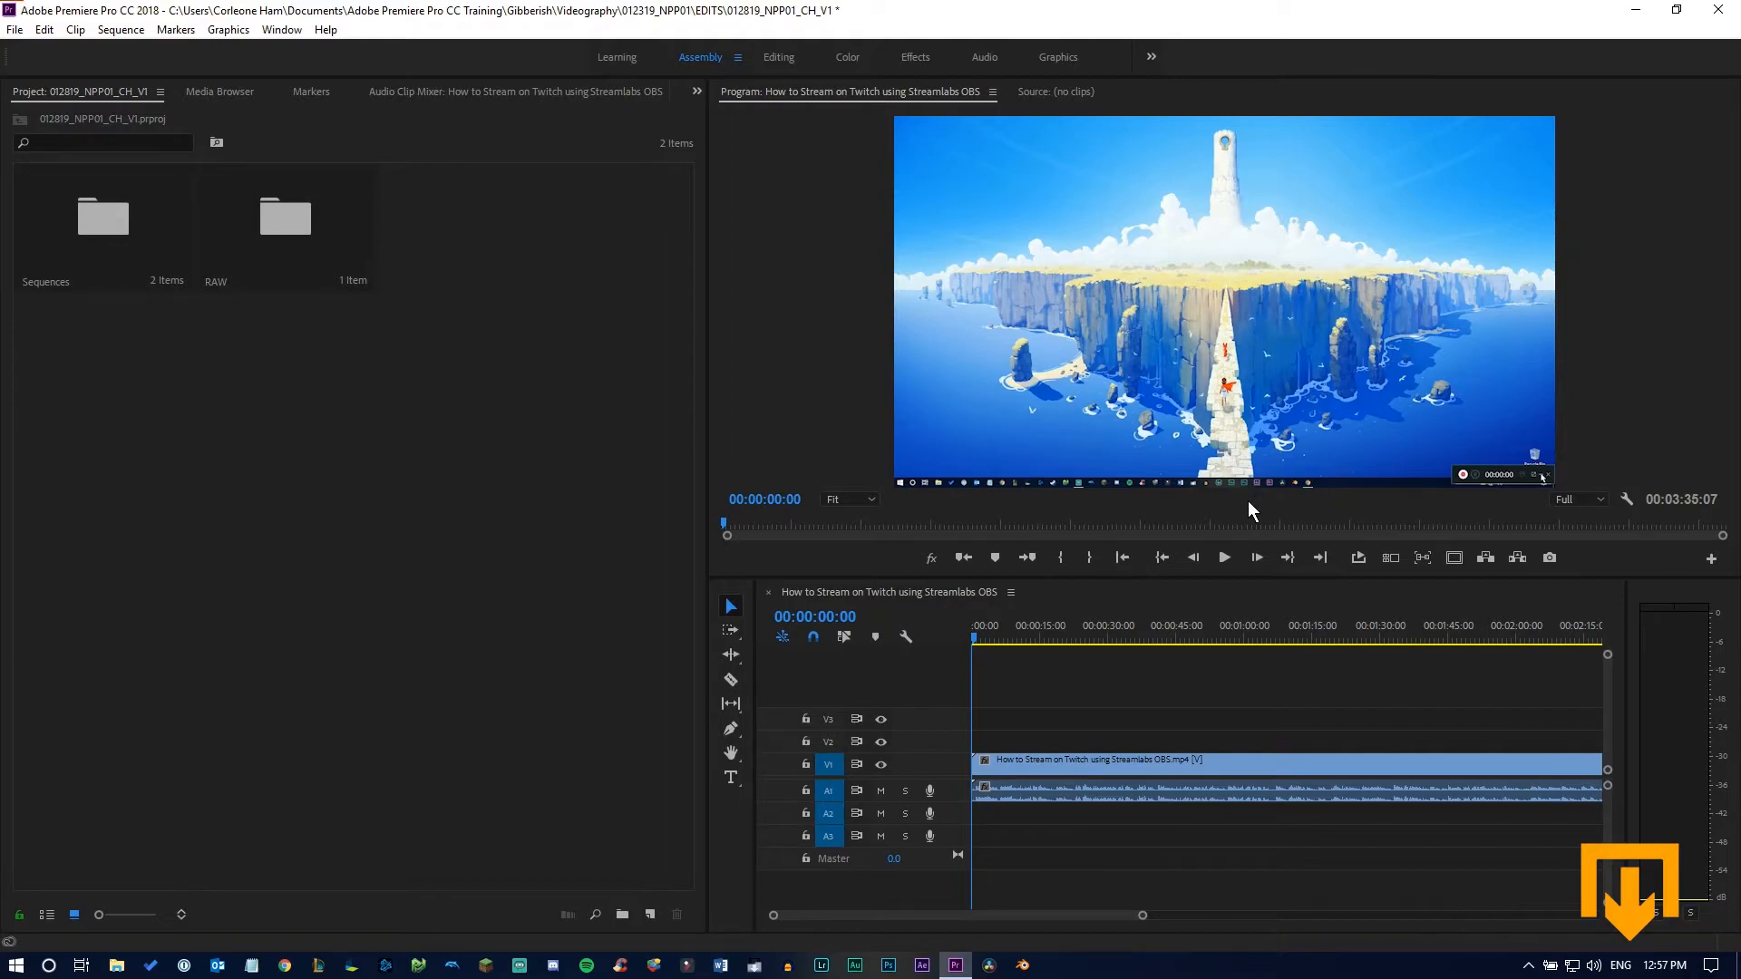
Review the buttons that can be added to the Program monitor's controls, and cancel without changing the layout
{"action": "left_click", "coordinate": [1711, 560]}
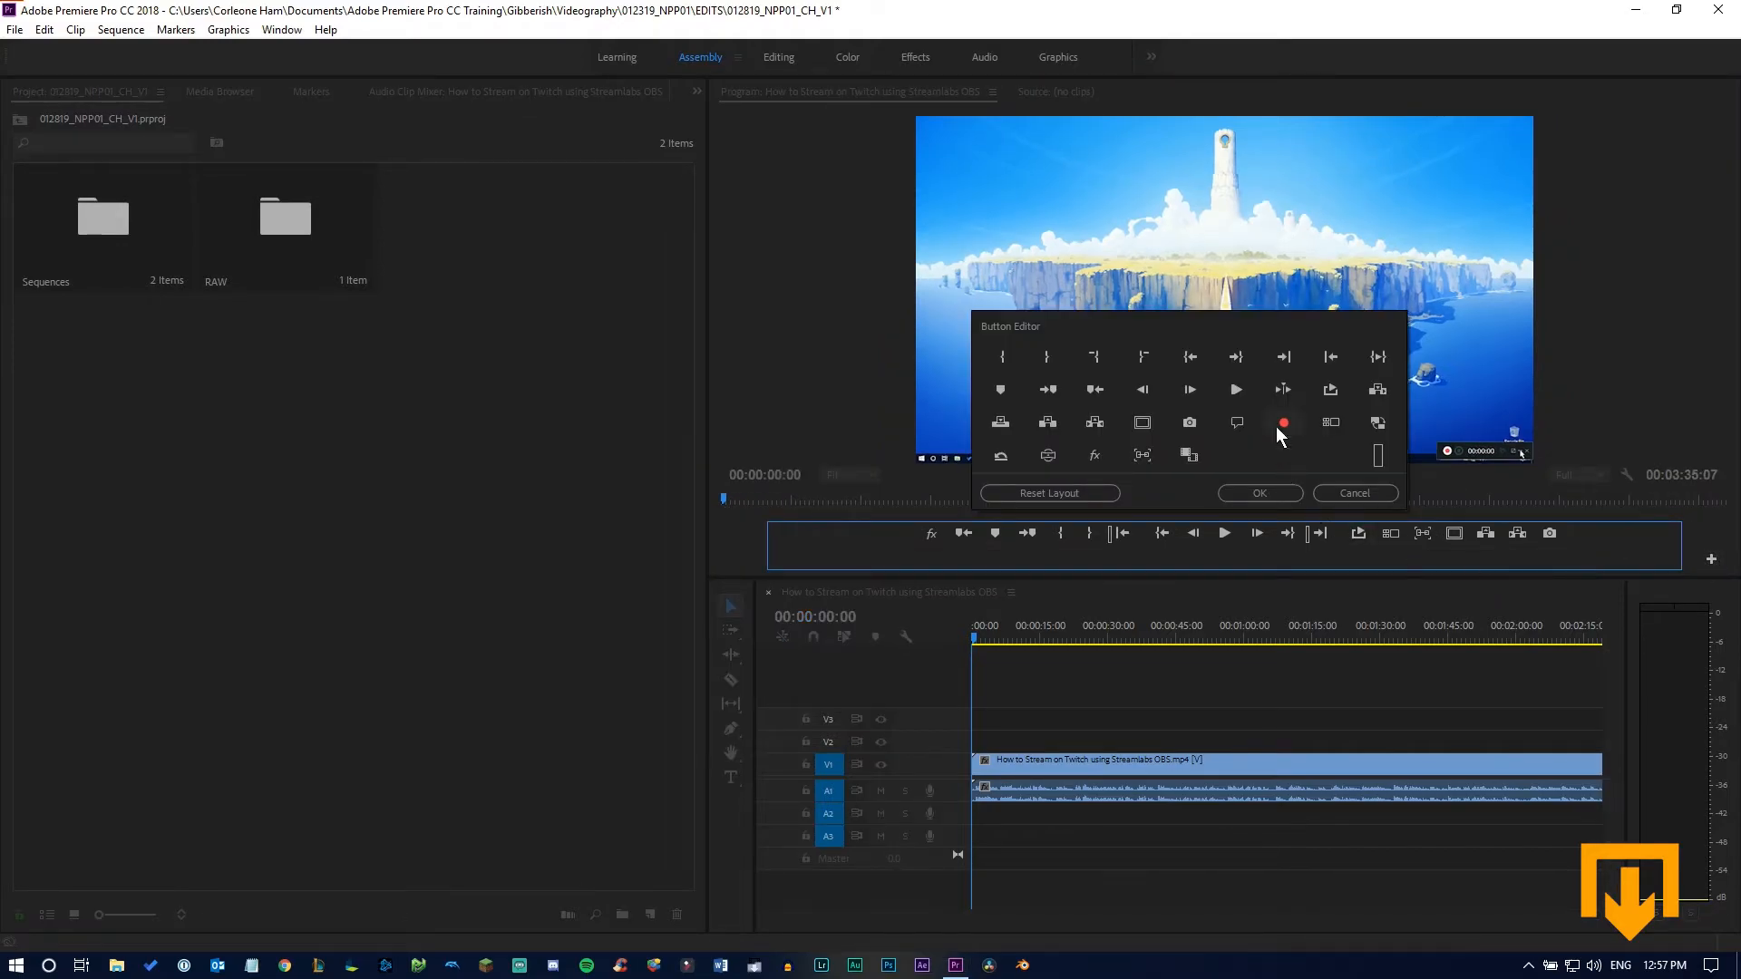
{"action": "left_click_drag", "start_coordinate": [1259, 439], "coordinate": [1306, 557]}
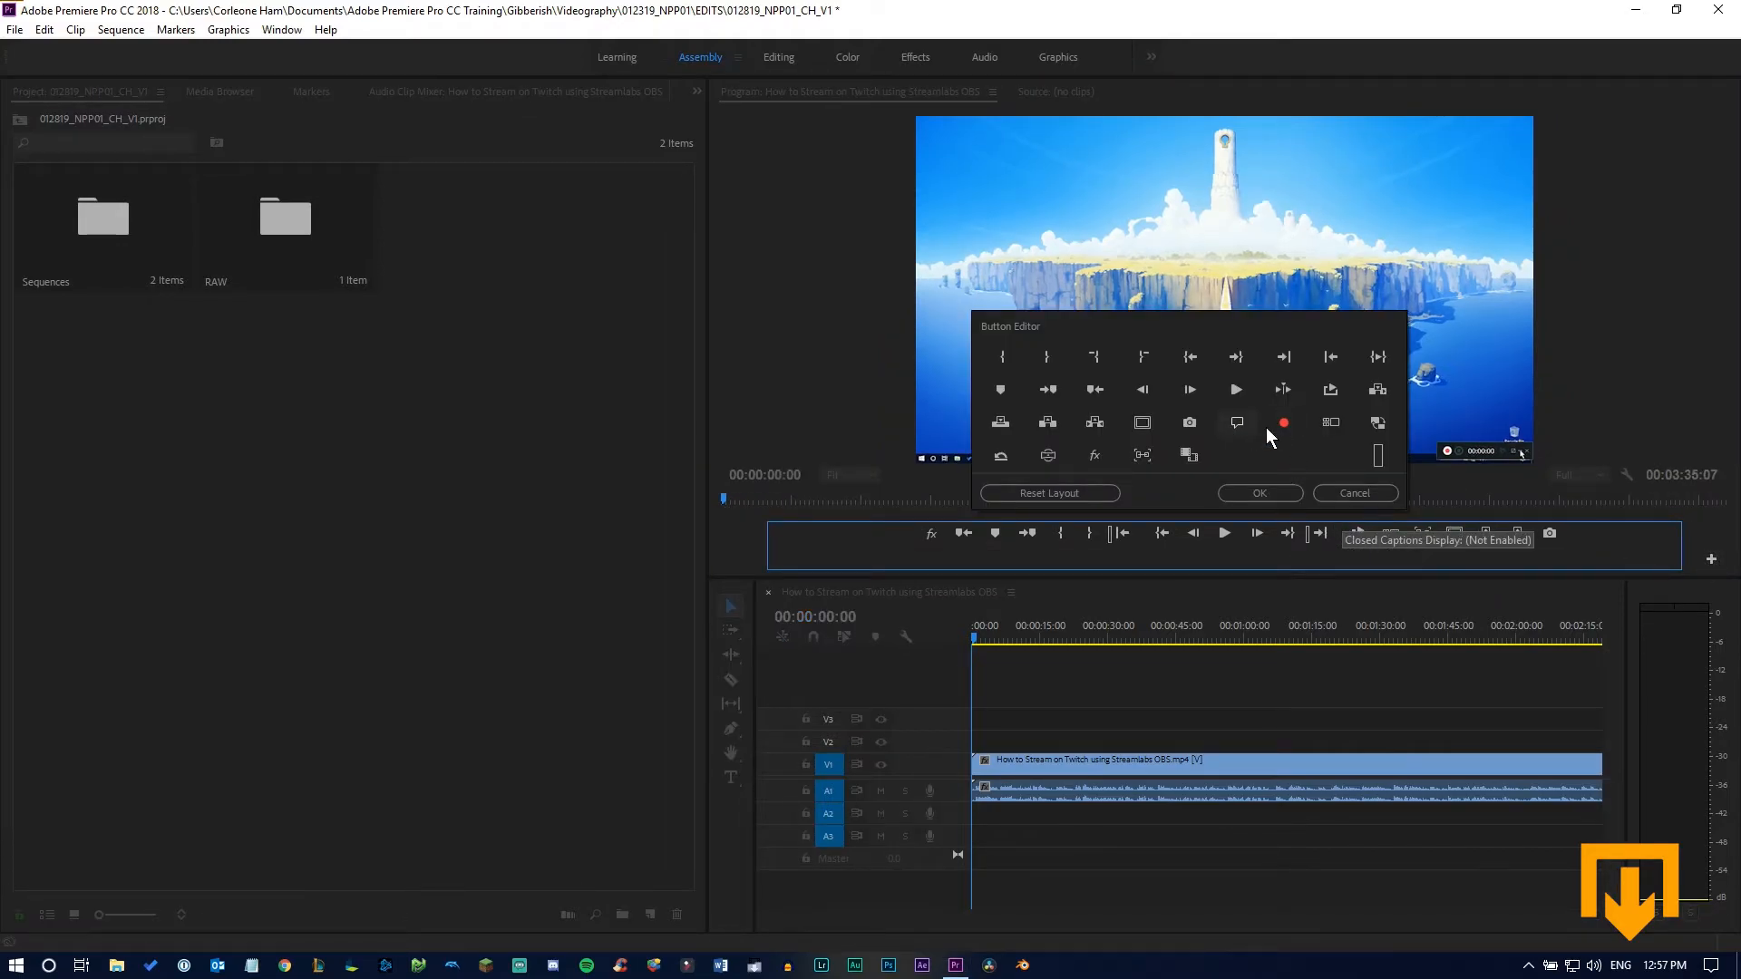
{"action": "left_click", "coordinate": [1358, 494]}
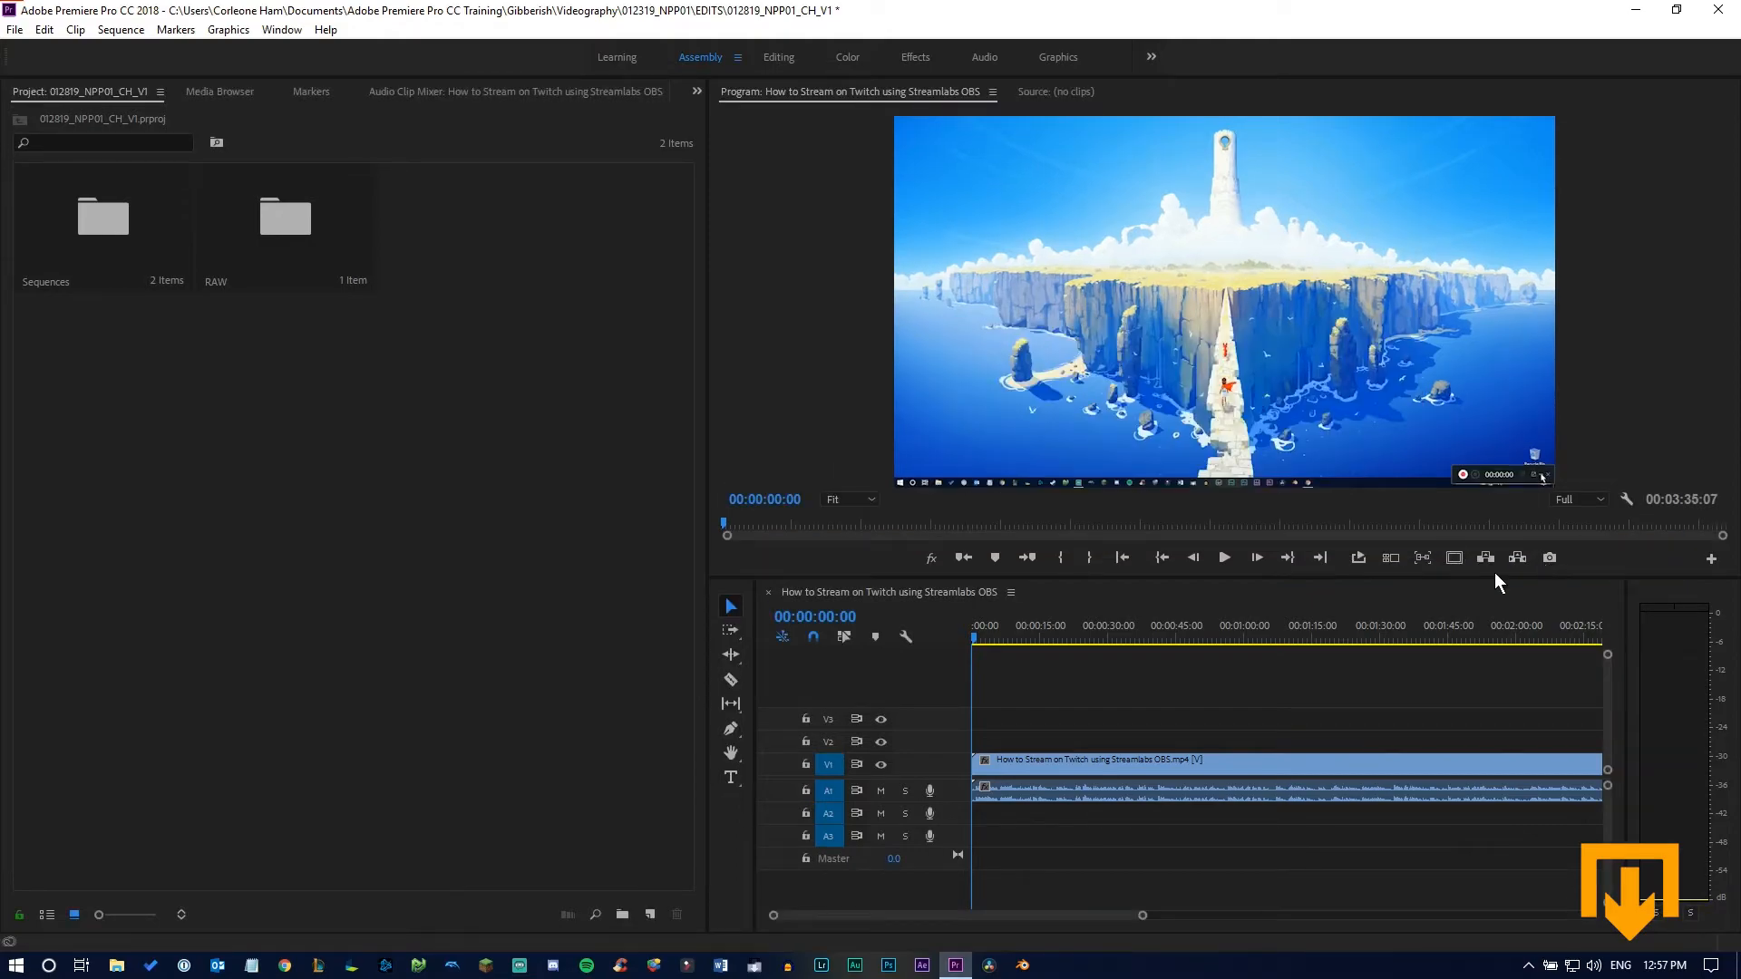
Show the safe margins over the picture in the Program monitor
{"action": "left_click", "coordinate": [593, 574]}
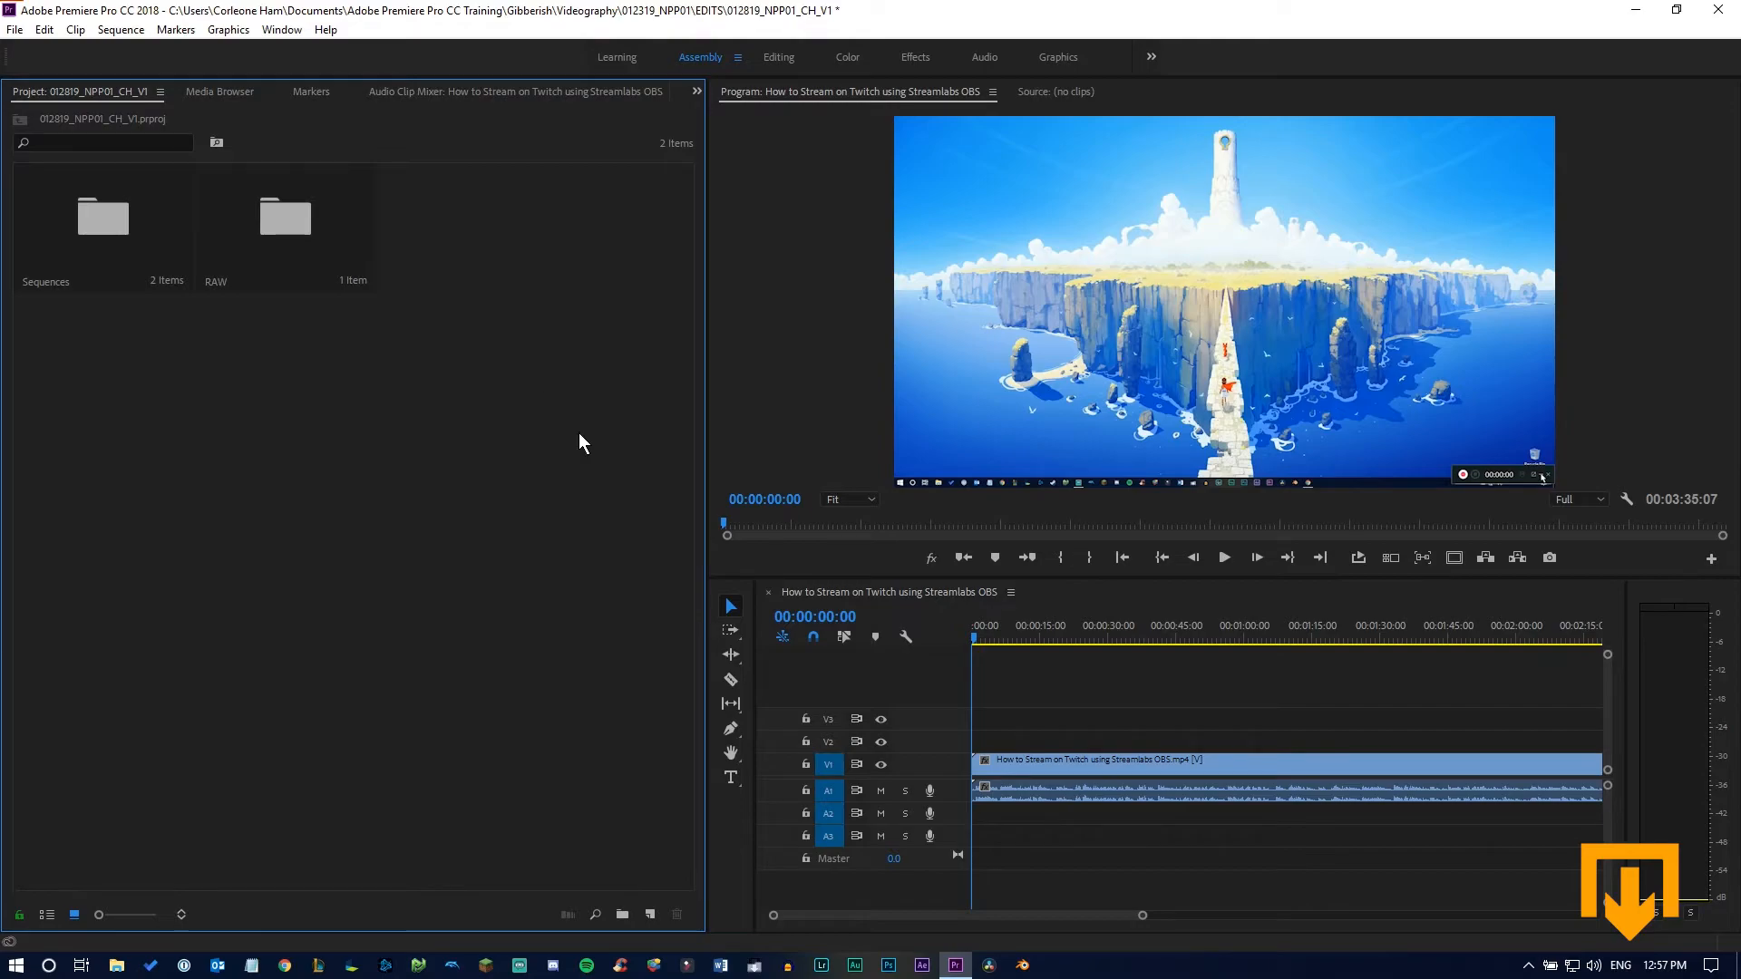
{"action": "left_click", "coordinate": [1455, 558]}
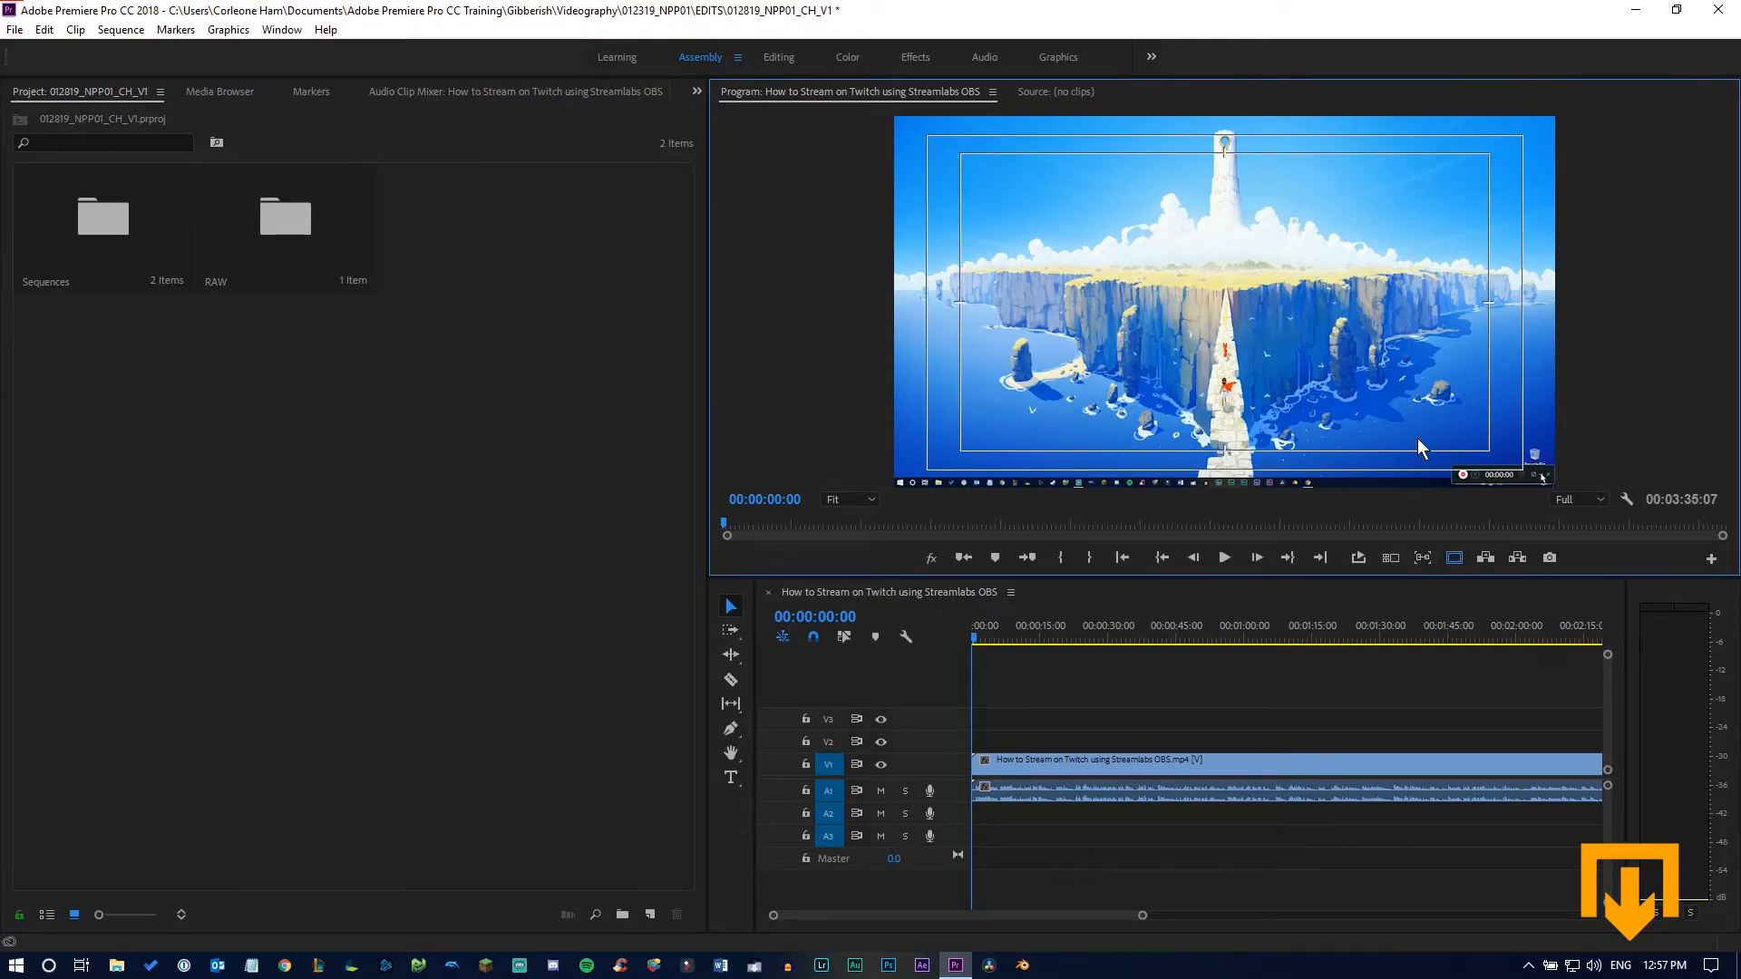
{"action": "left_click", "coordinate": [608, 499]}
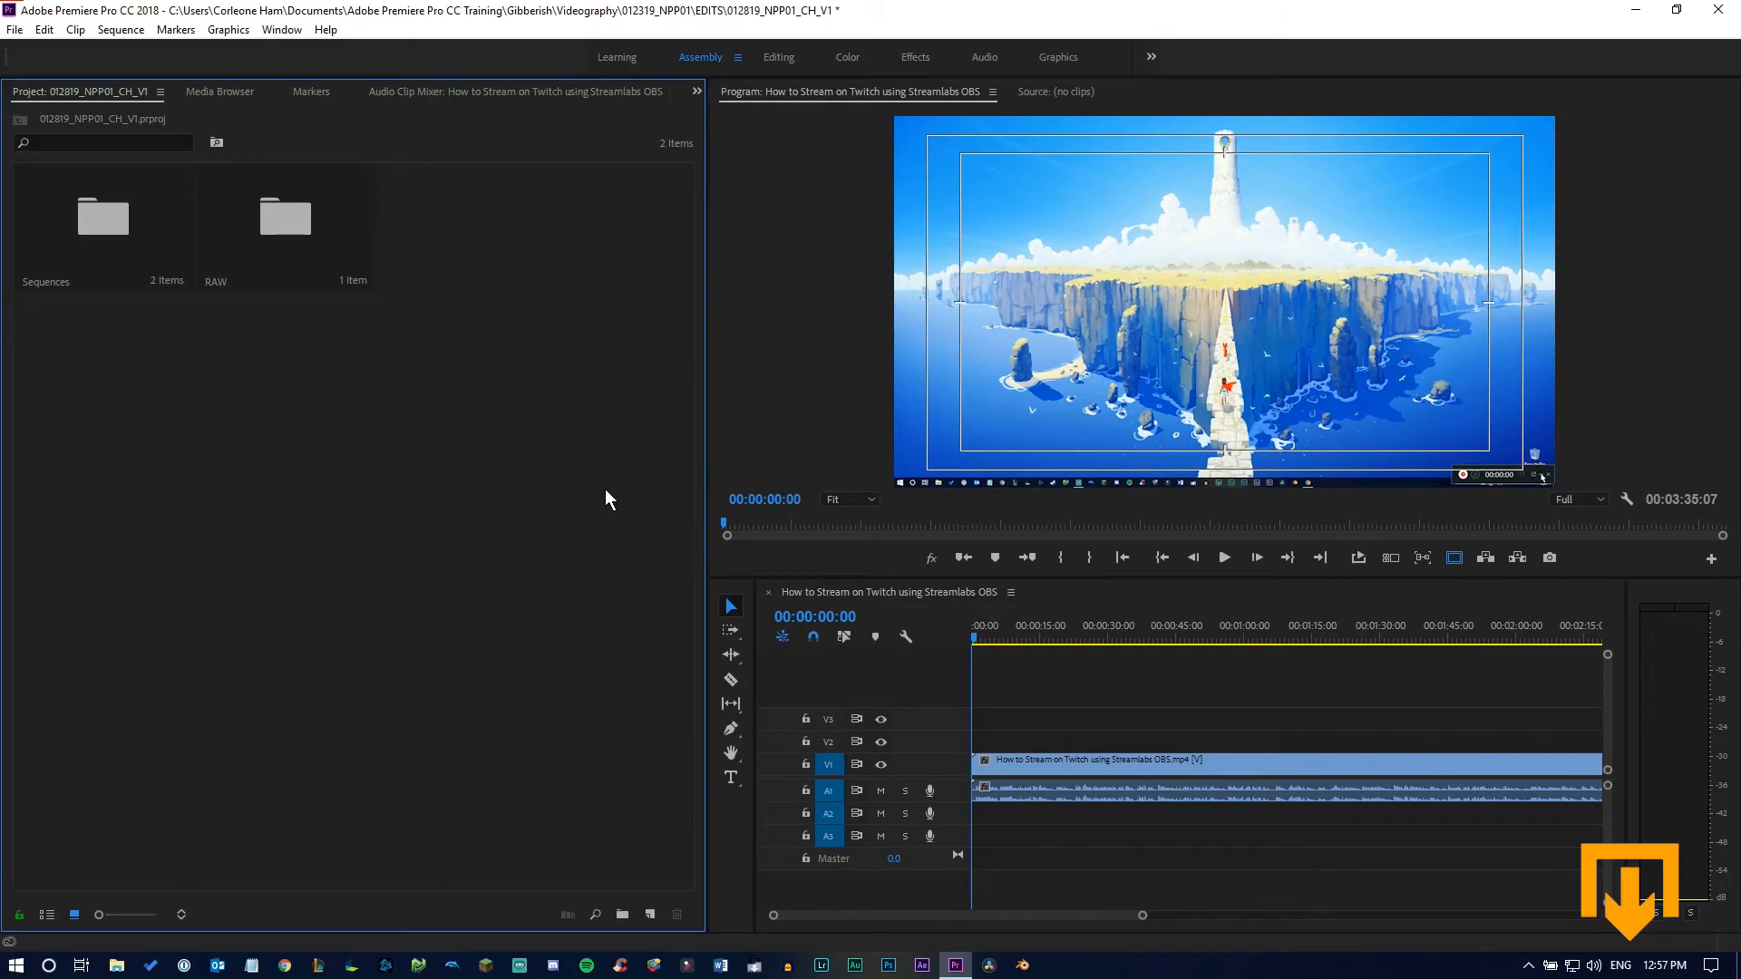